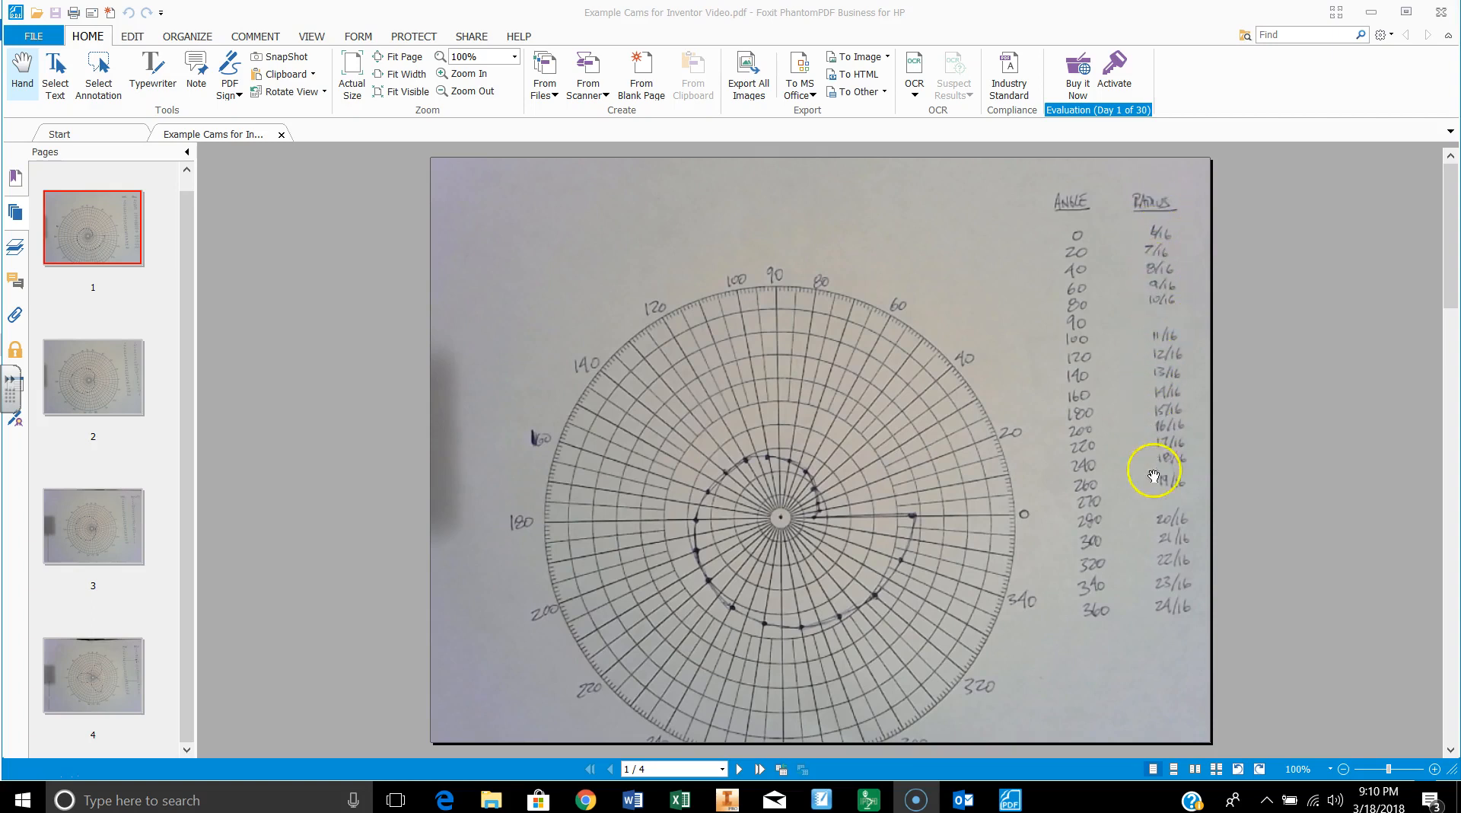
Step: Switch to Autodesk Inventor and create a new part
left_click(729, 802)
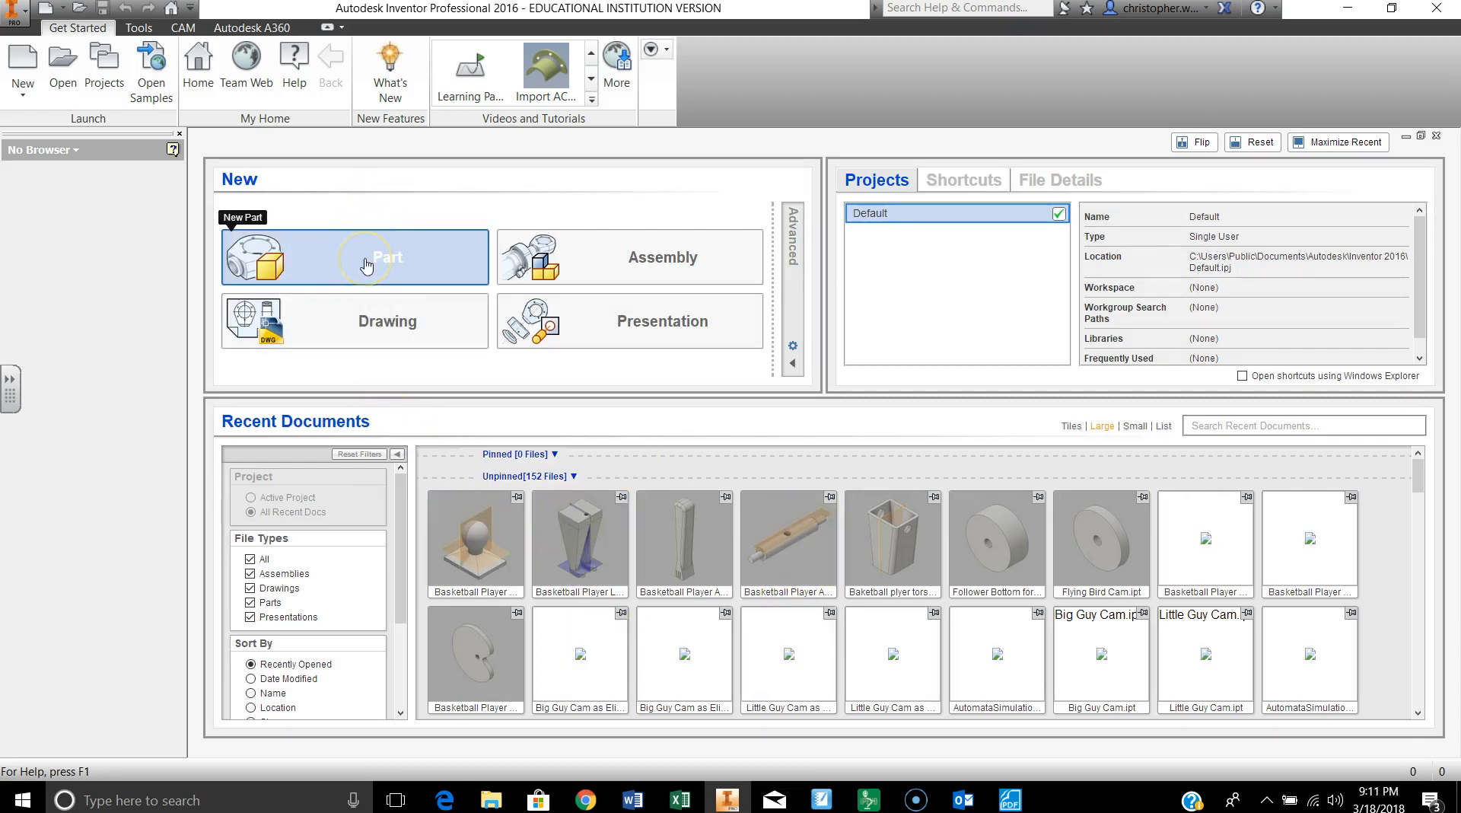
left_click(366, 265)
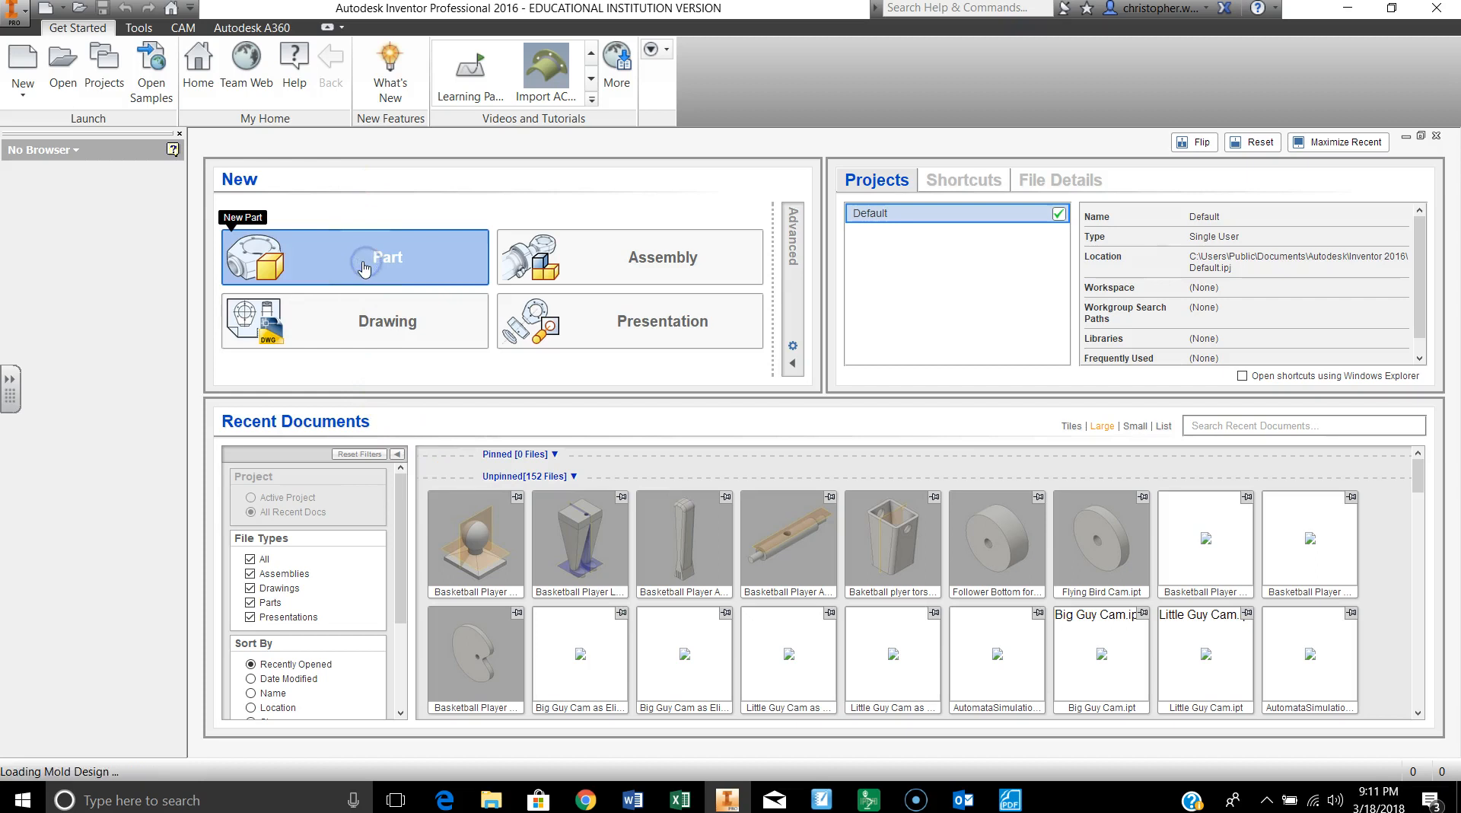
left_click(387, 263)
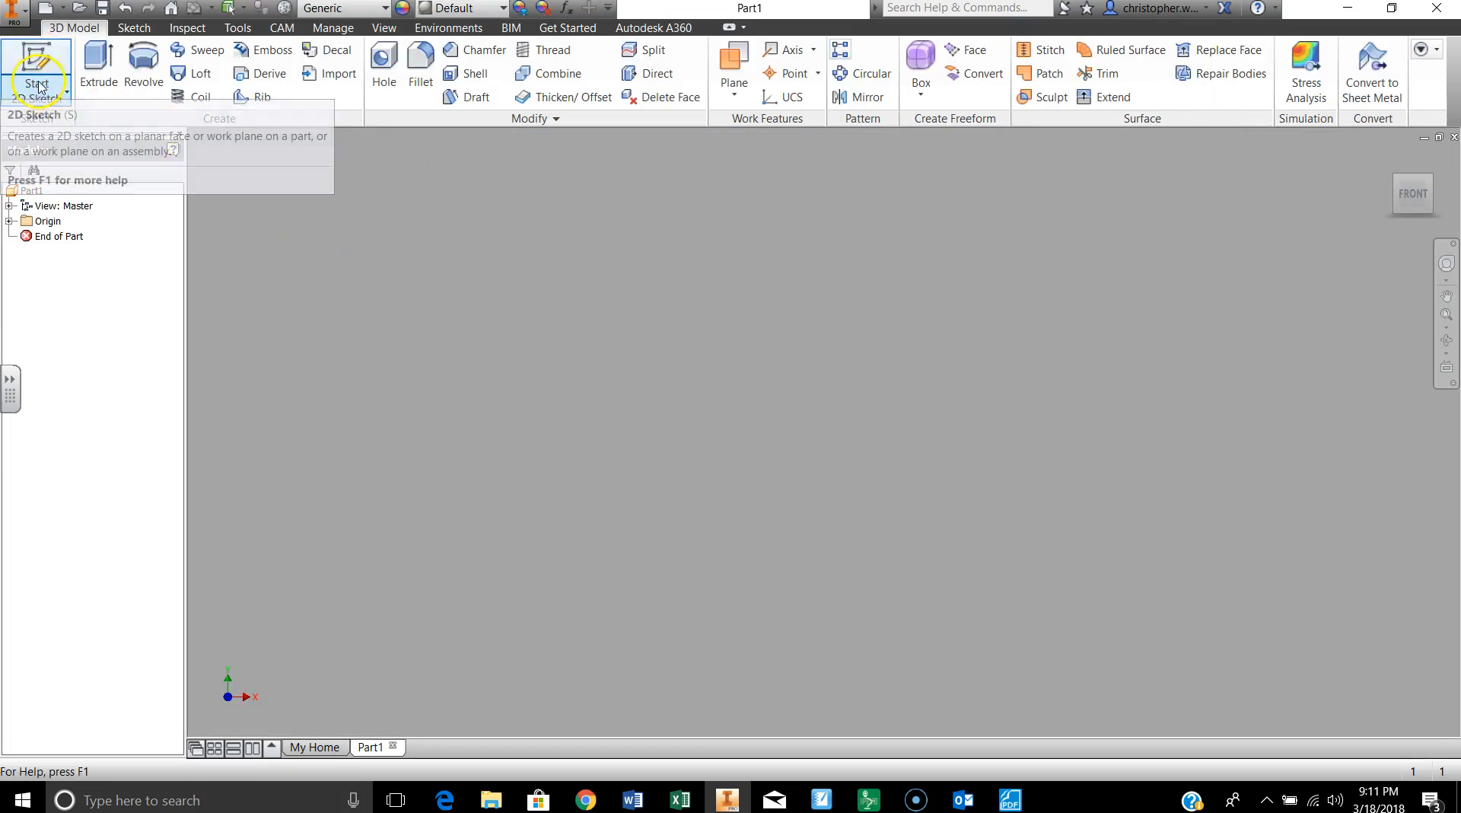
Step: Start a 2D sketch on the XY plane
left_click(67, 93)
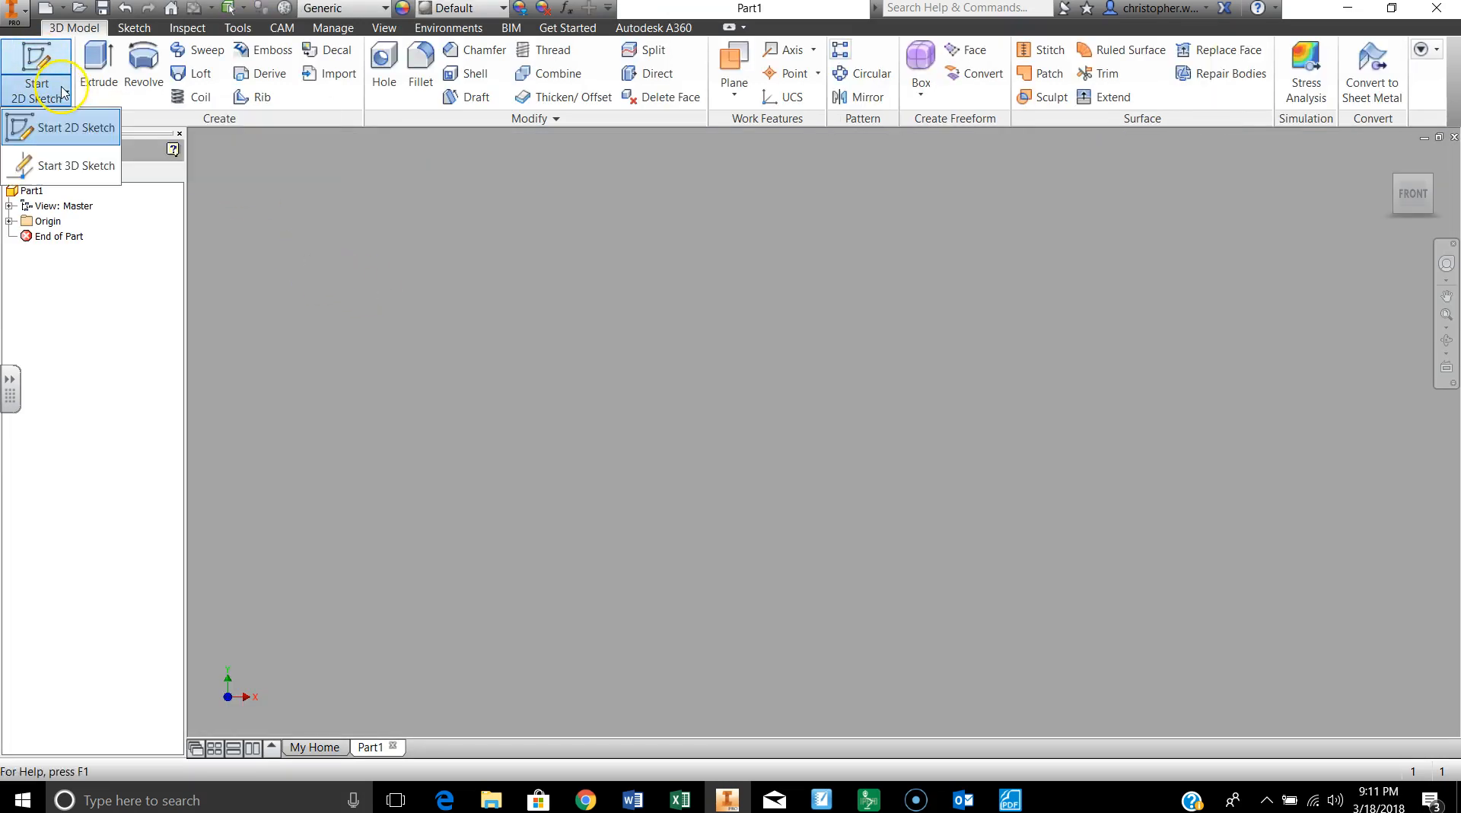
left_click(72, 134)
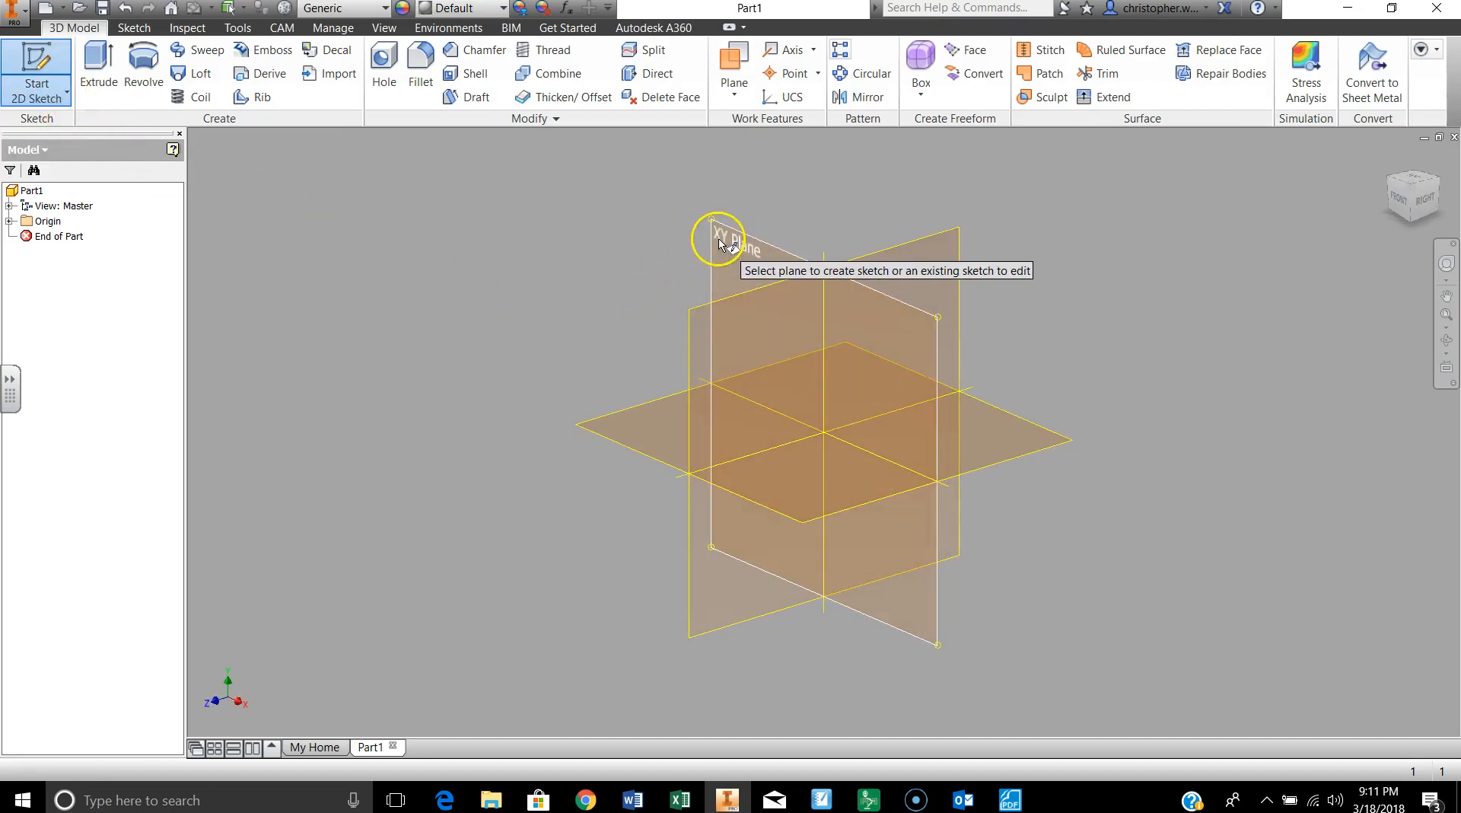
left_click(723, 245)
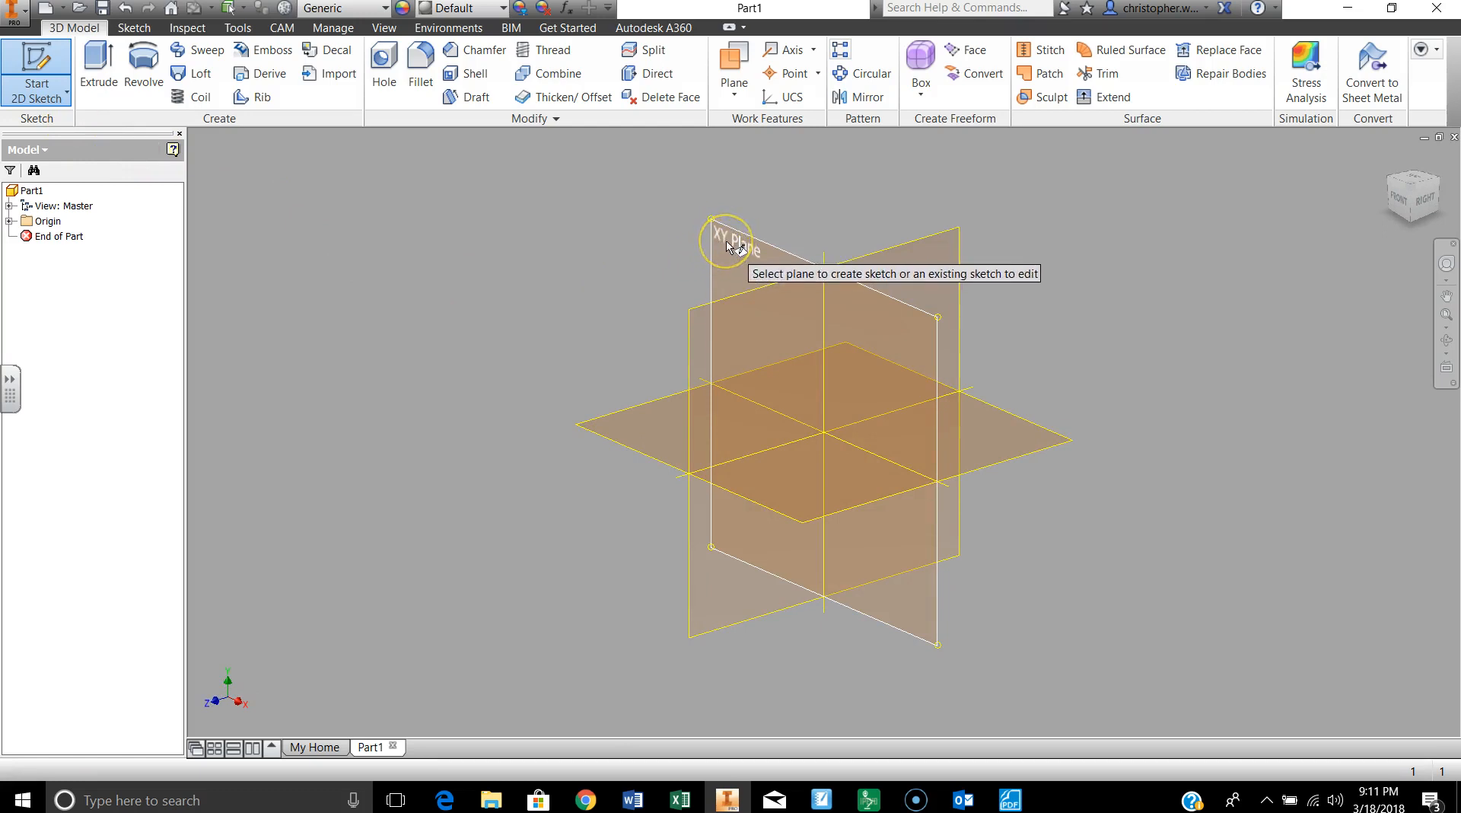
left_click(727, 242)
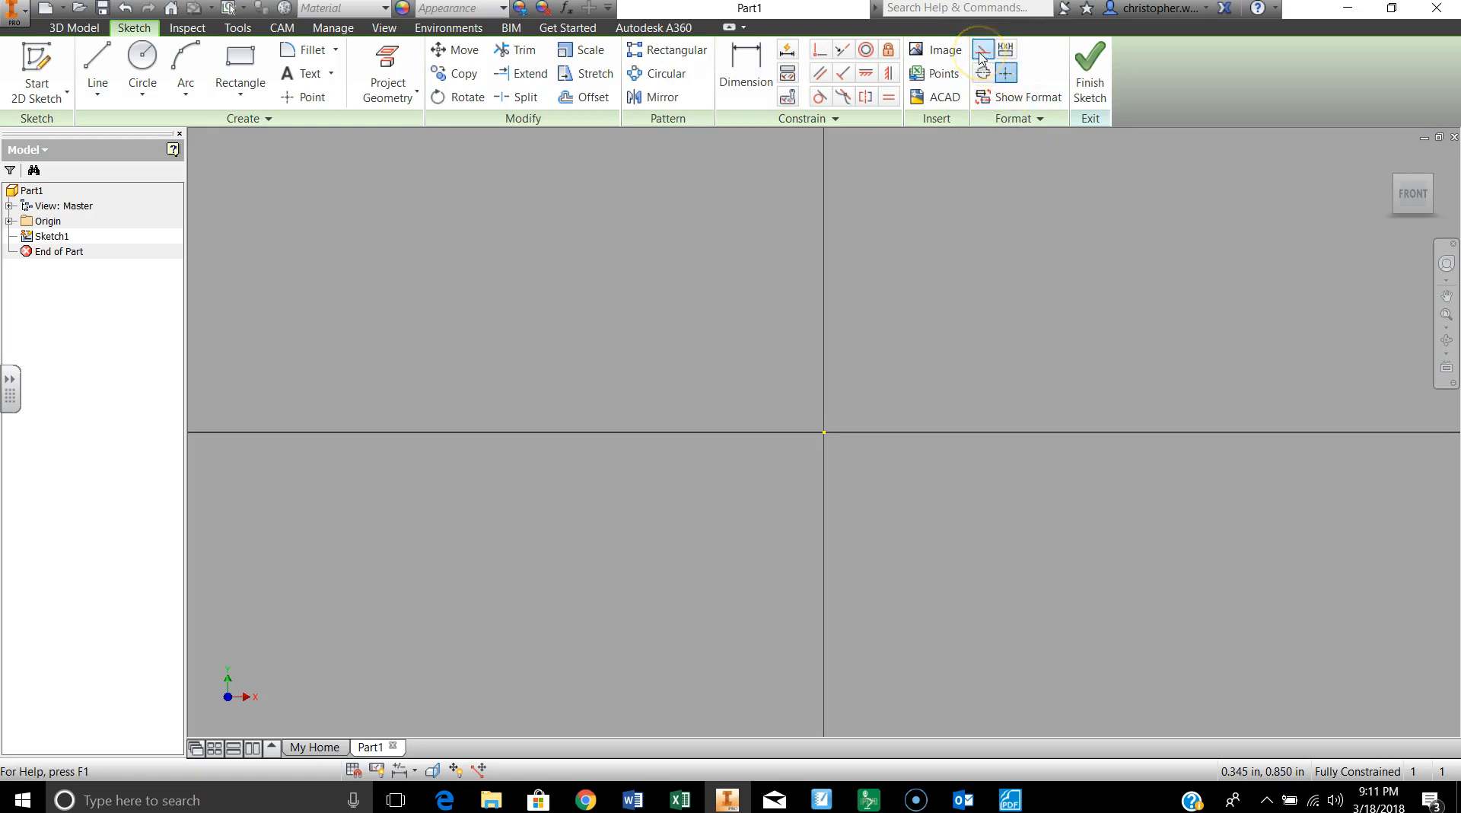
Step: Turn on construction formatting for the sketch and check the cam's angle and radius table in the Foxit PhantomPDF document
left_click(981, 59)
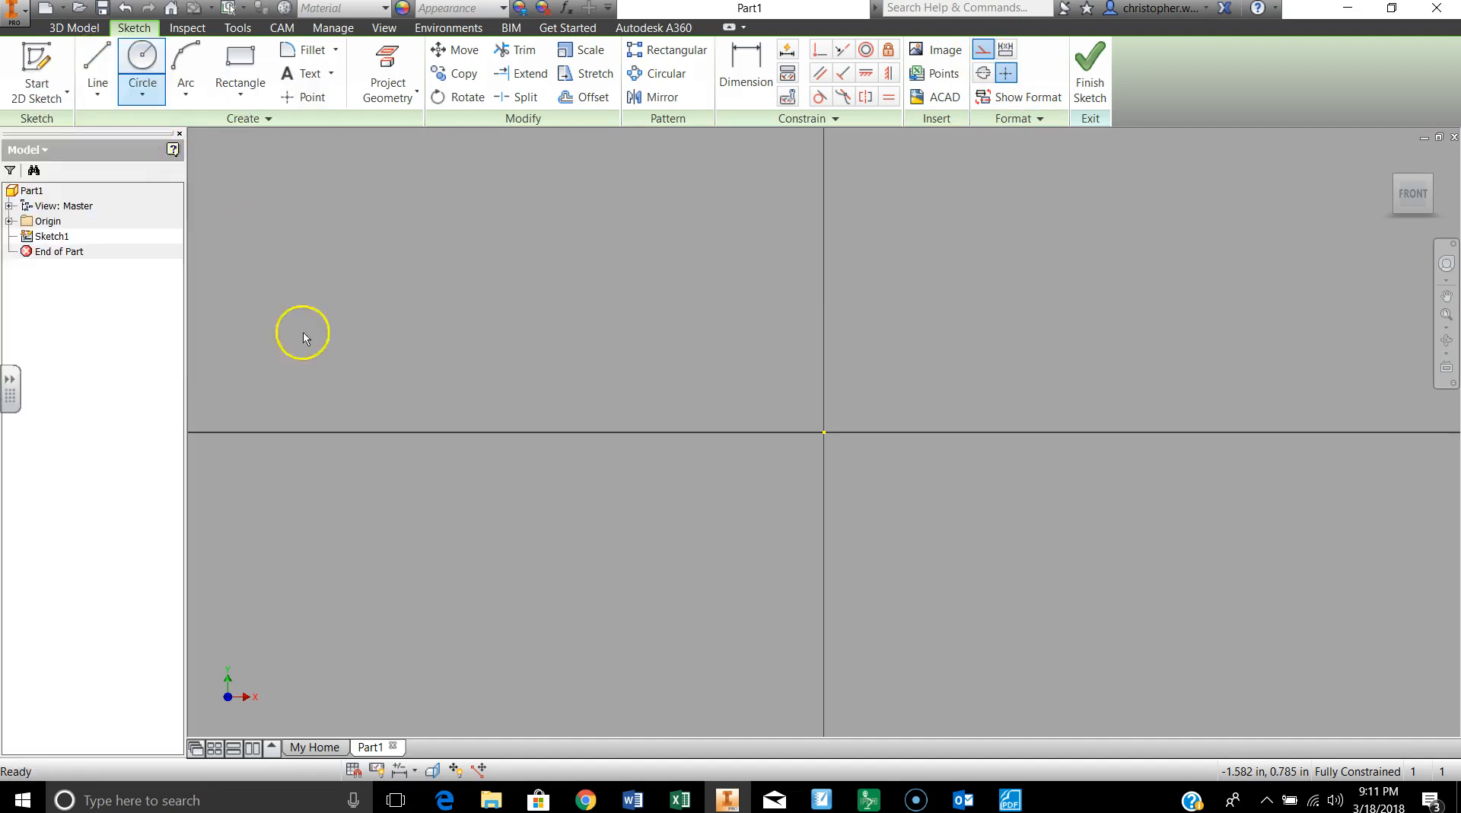
left_click(1009, 799)
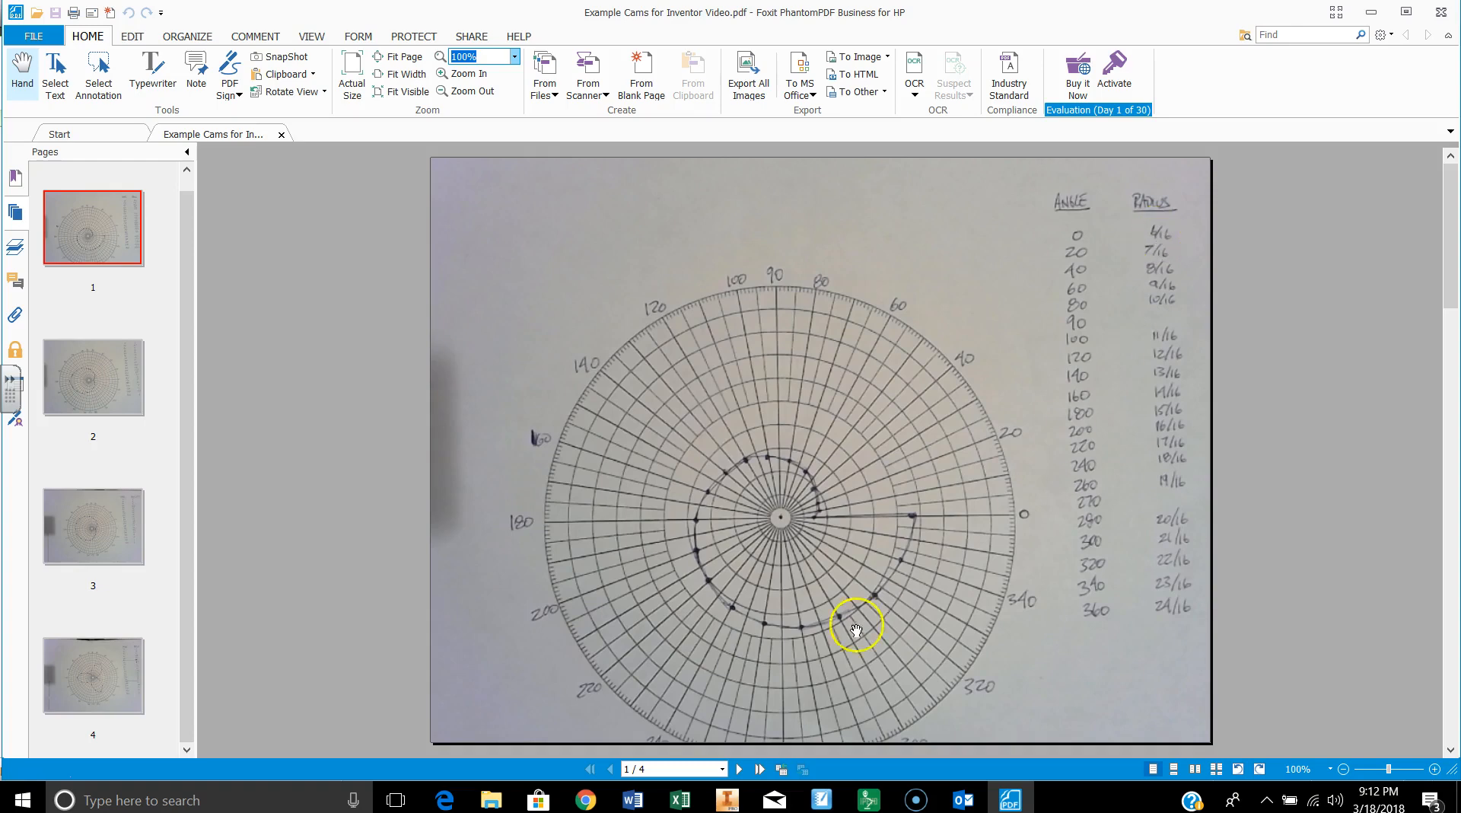
left_click(728, 801)
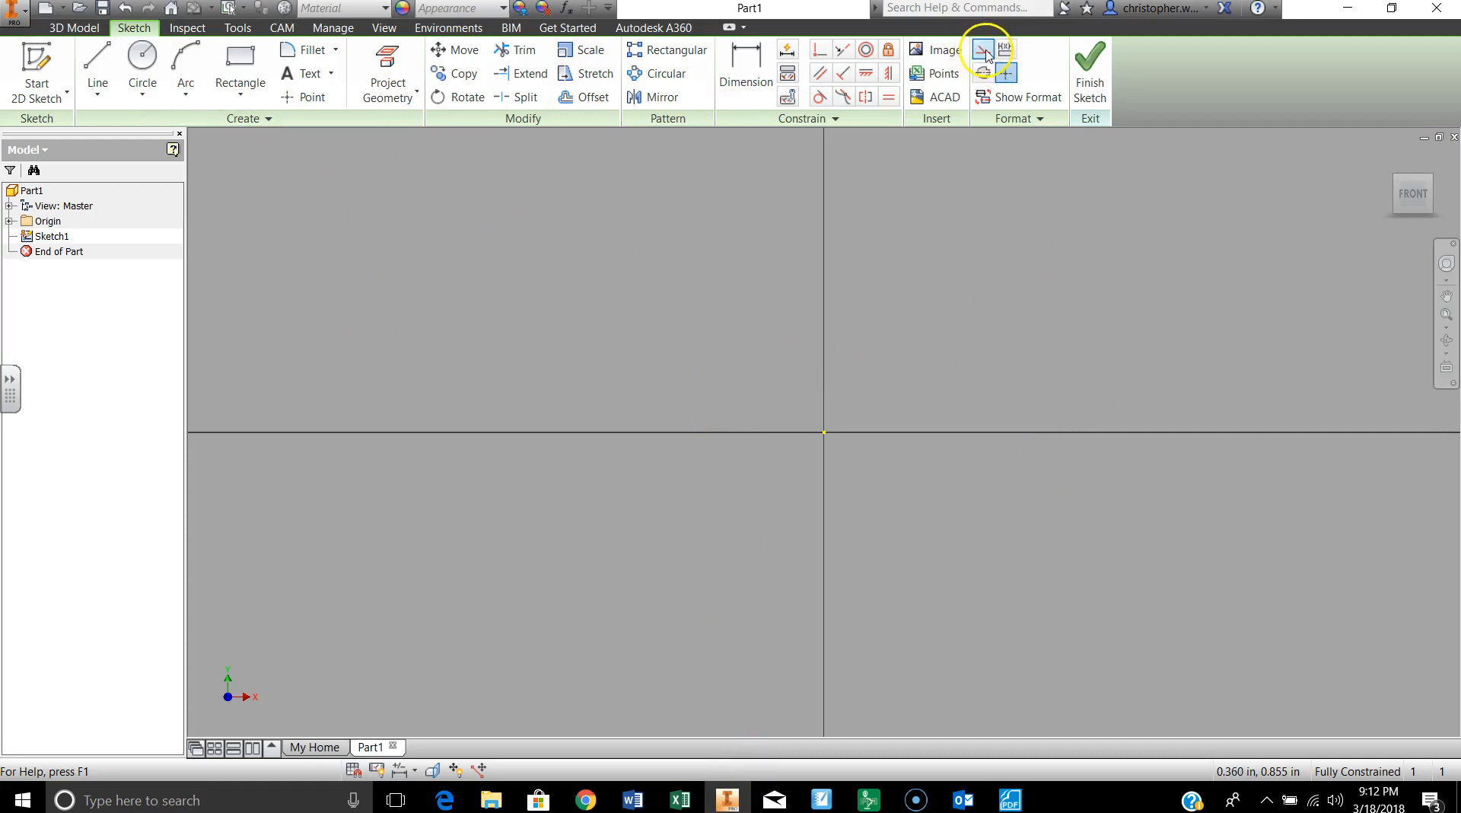
Step: Draw a construction line from the sketch origin with a length of 6/16 in at an angle of 0 degrees
left_click(99, 65)
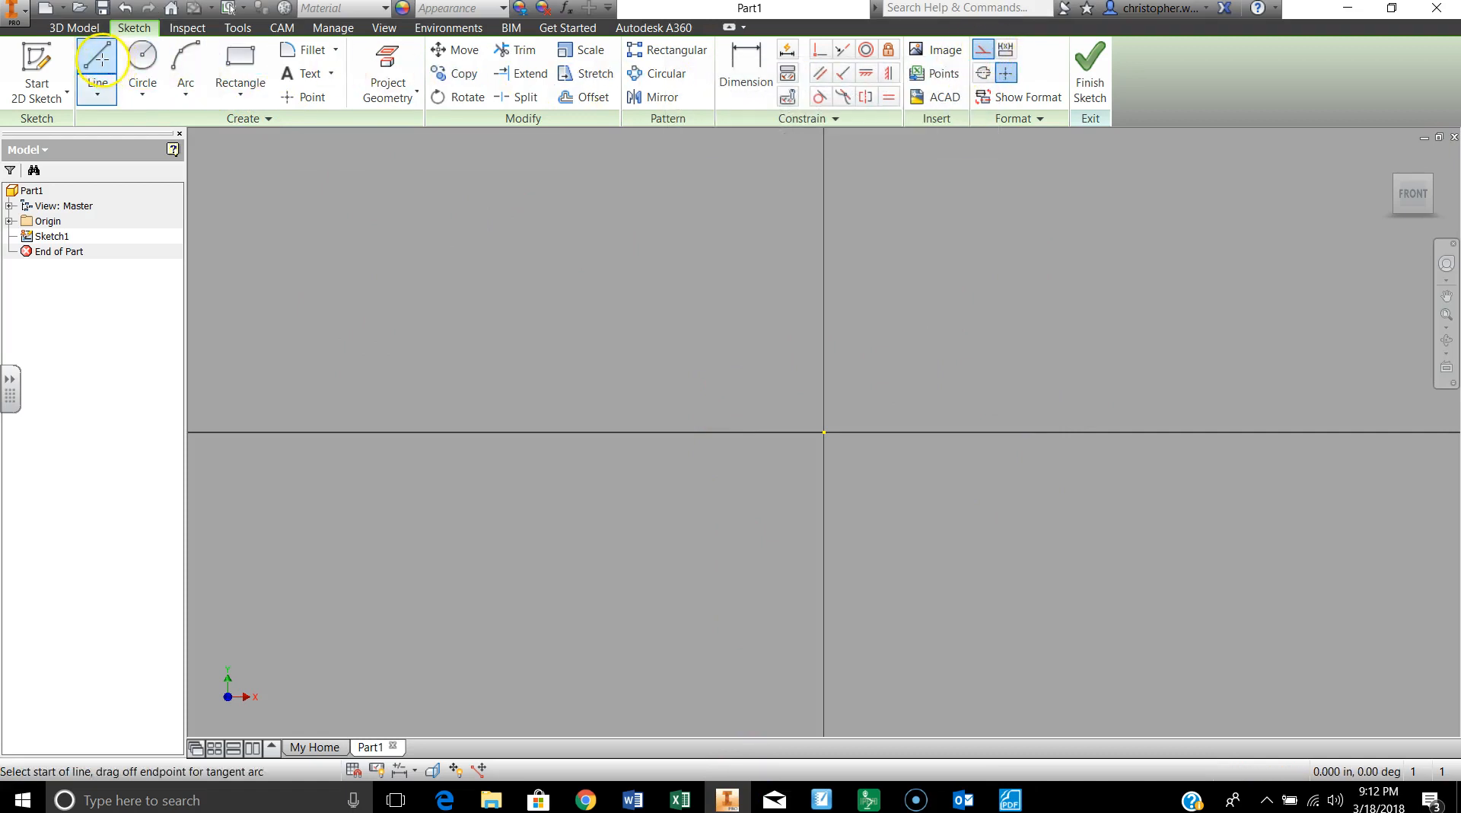
left_click(824, 432)
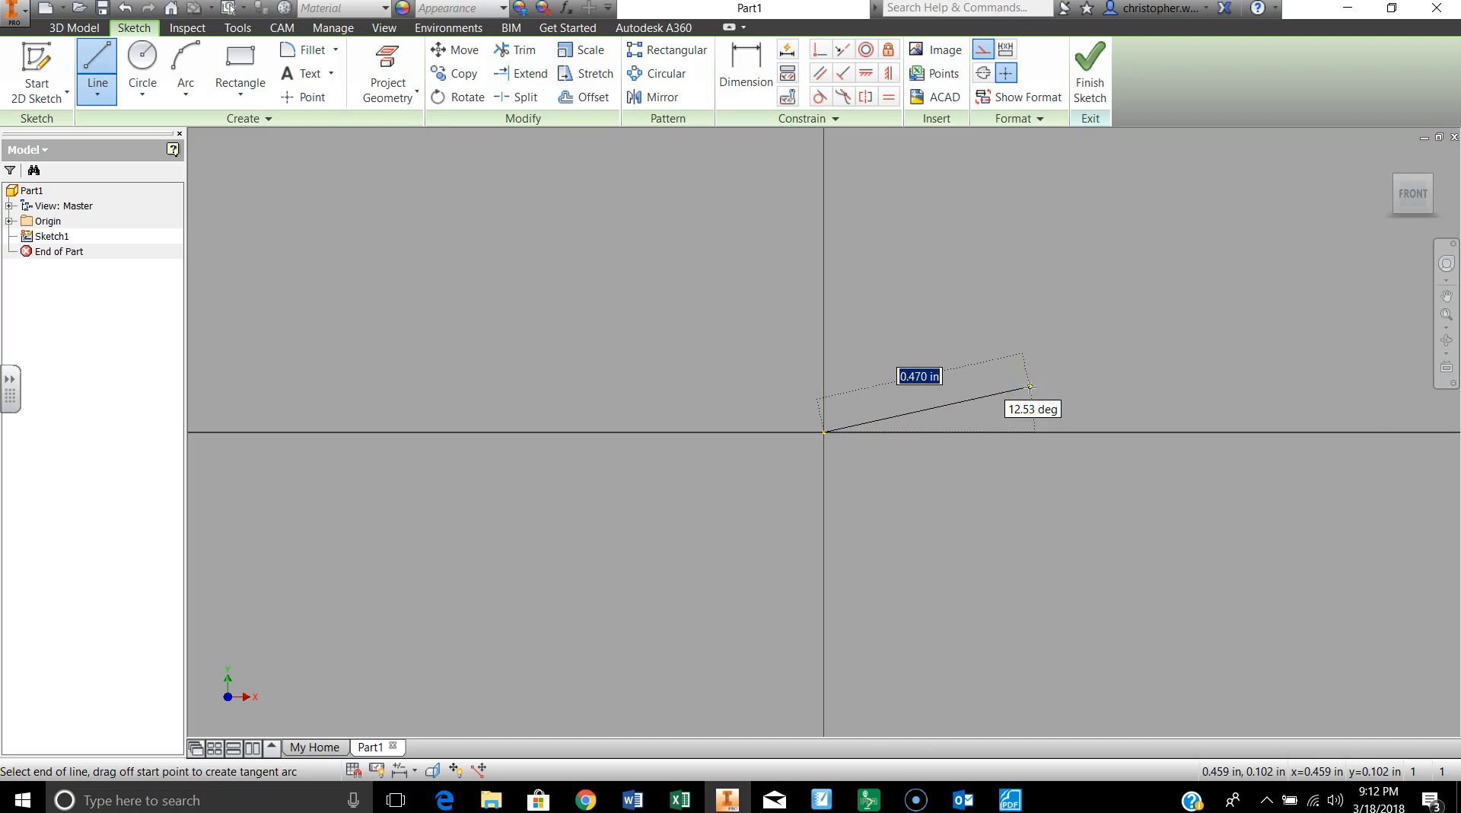
key("Tab")
key("Tab")
key("Tab")
key("Tab")
key("Tab")
key("Tab")
type("6/16")
key("Tab")
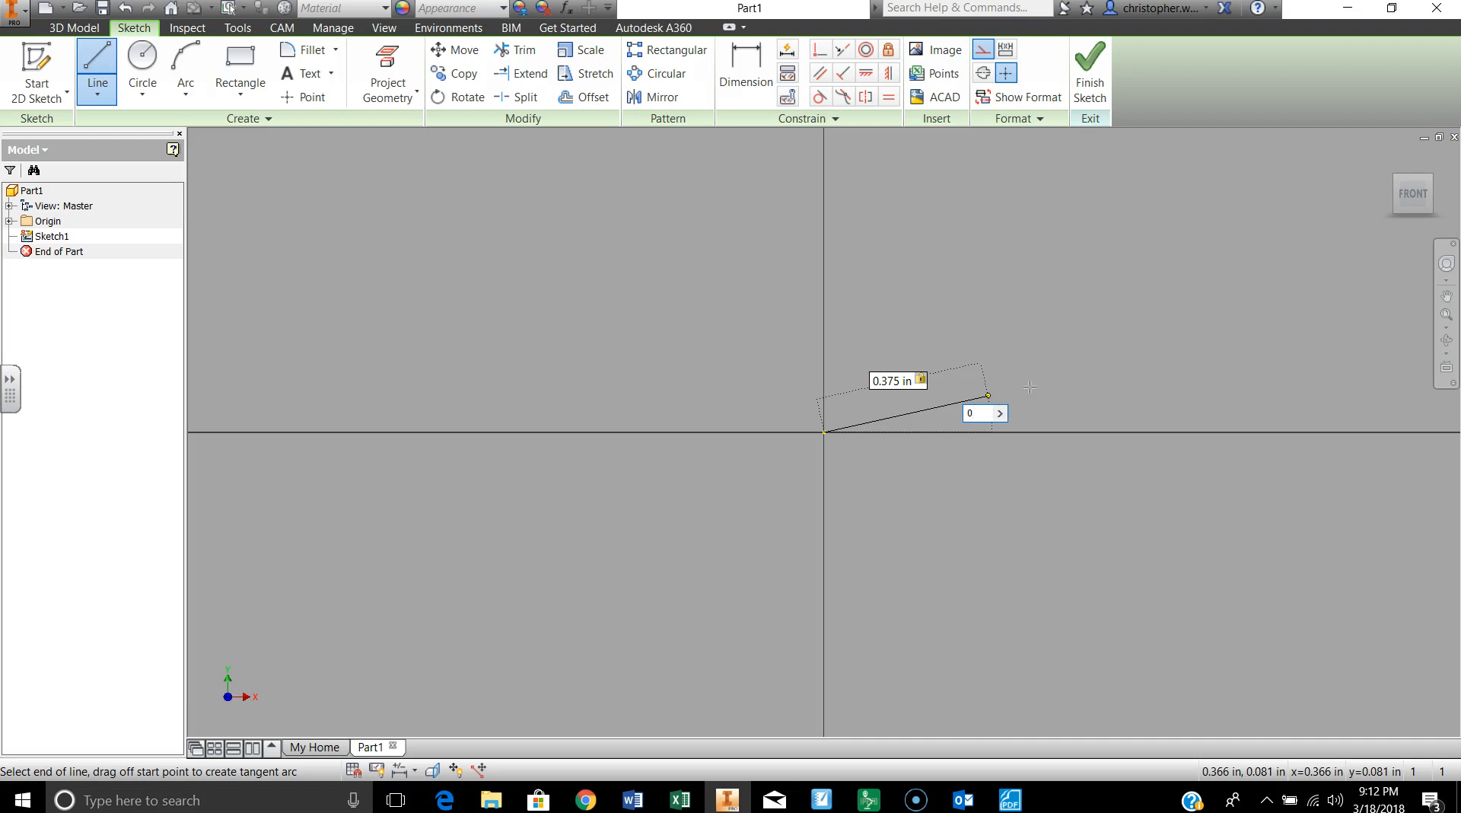
key("Return")
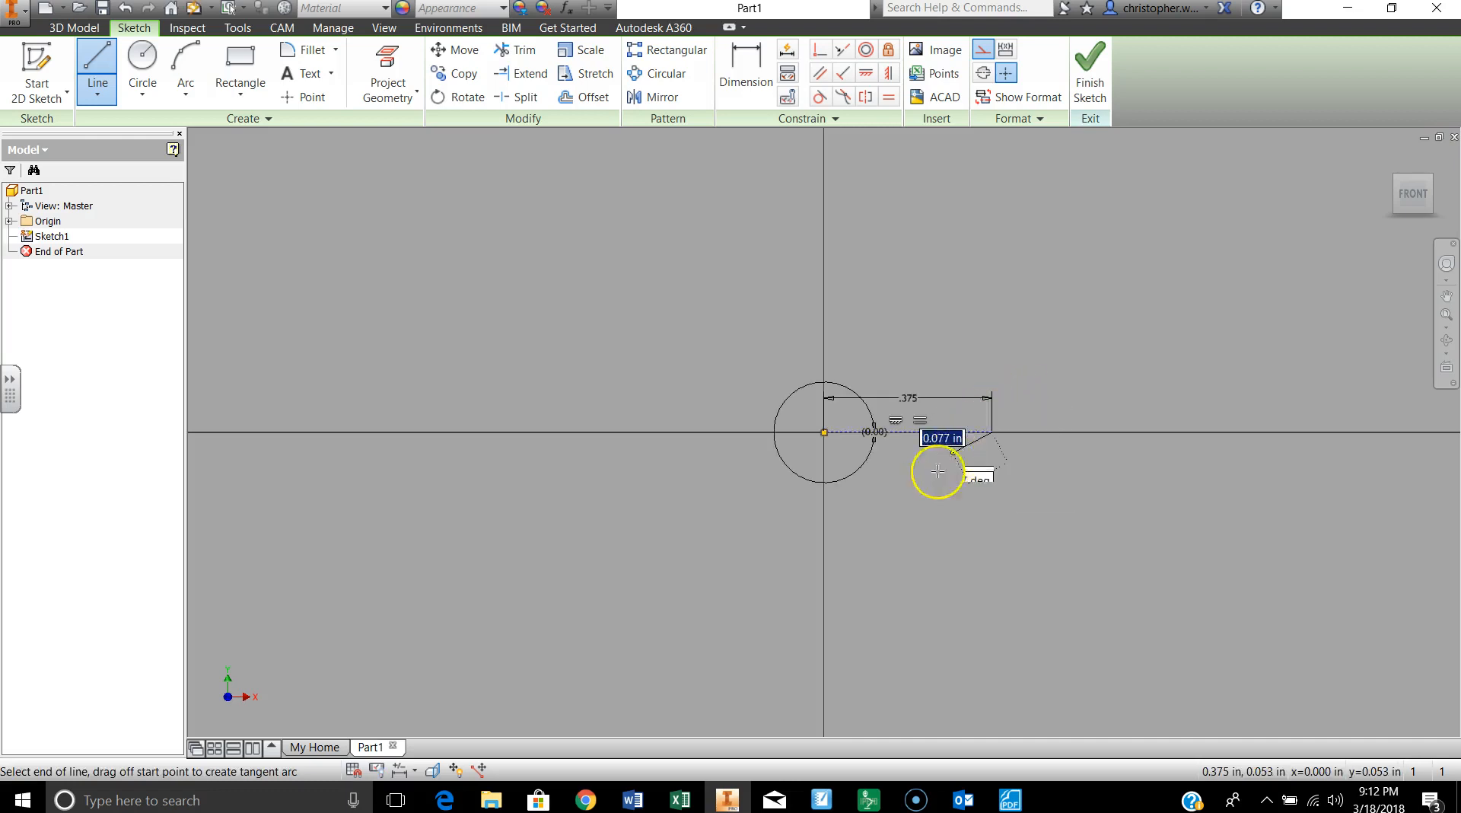
scroll(924, 449, "up", 3)
scroll(666, 305, "down", 2)
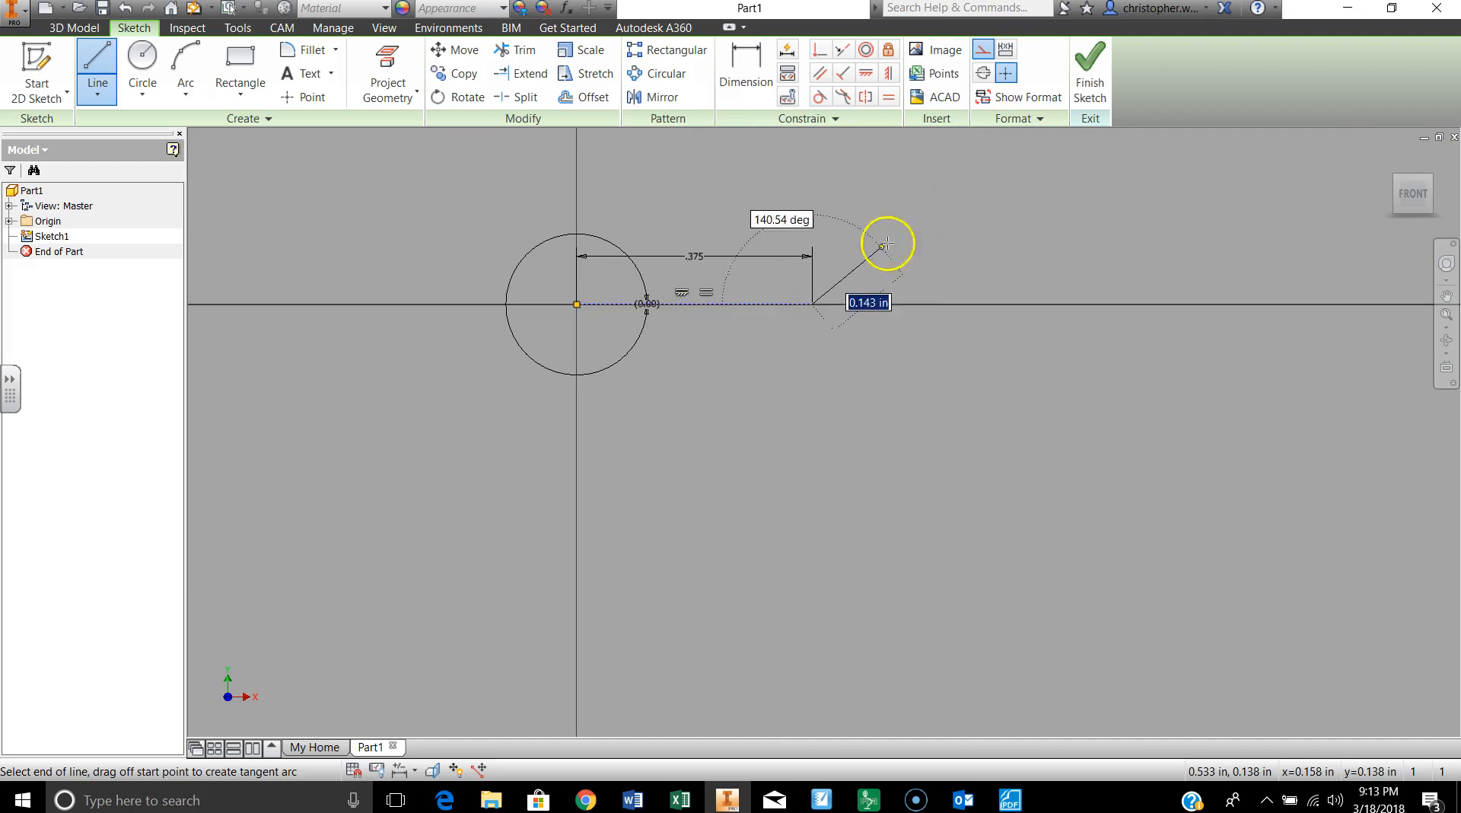
left_click(813, 304)
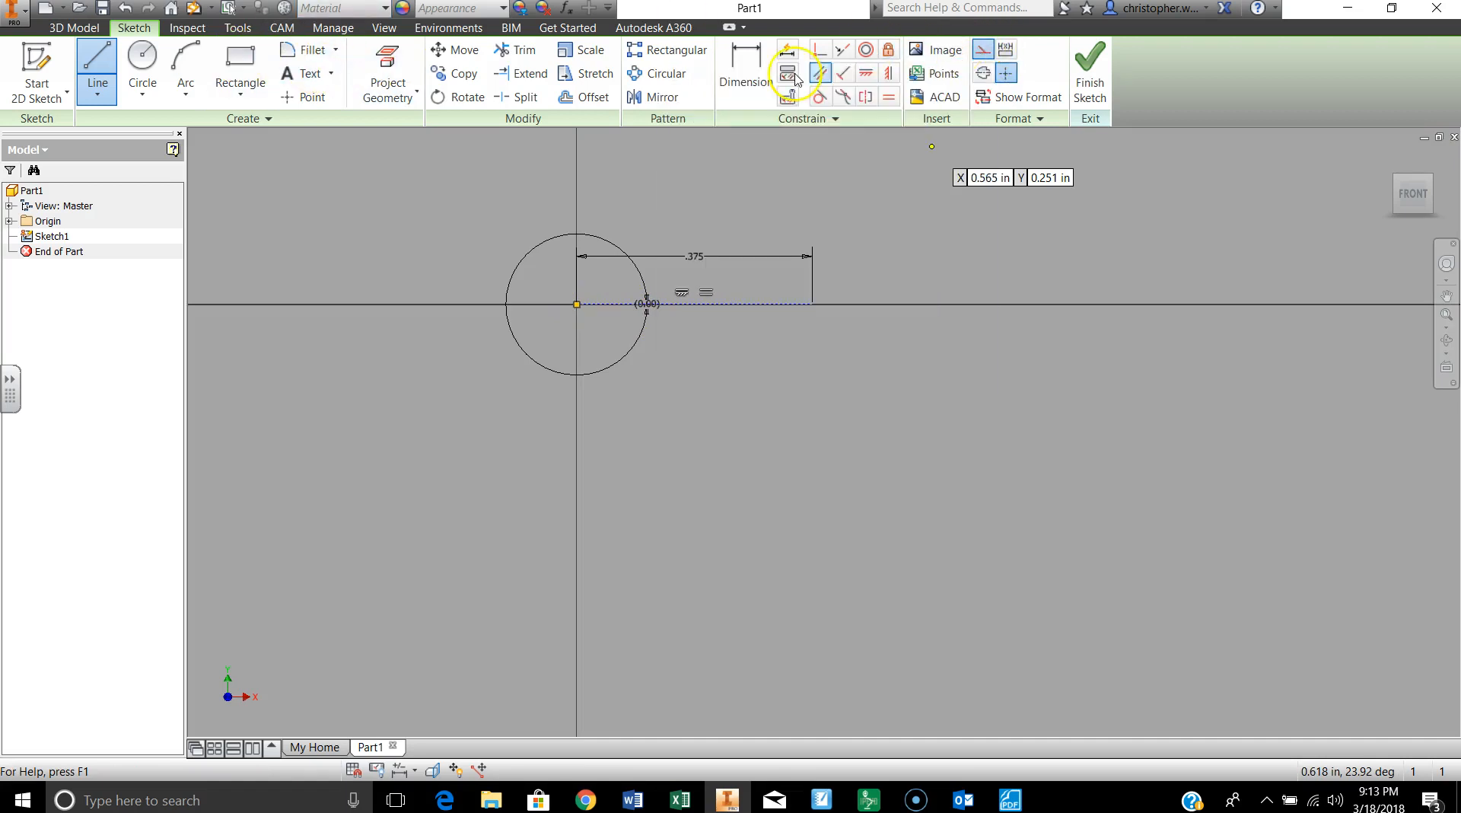
left_click(980, 51)
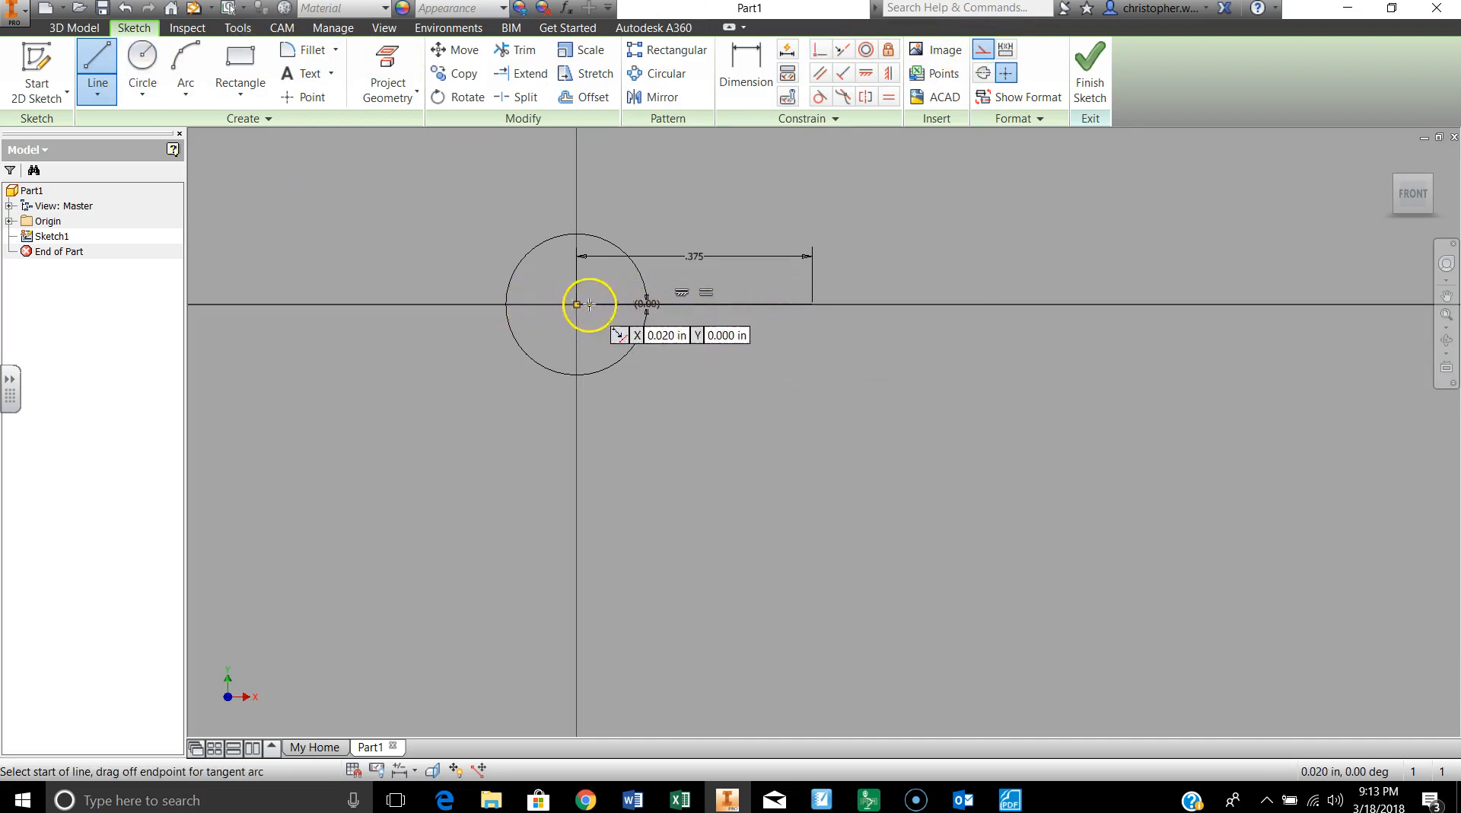
left_click(804, 304)
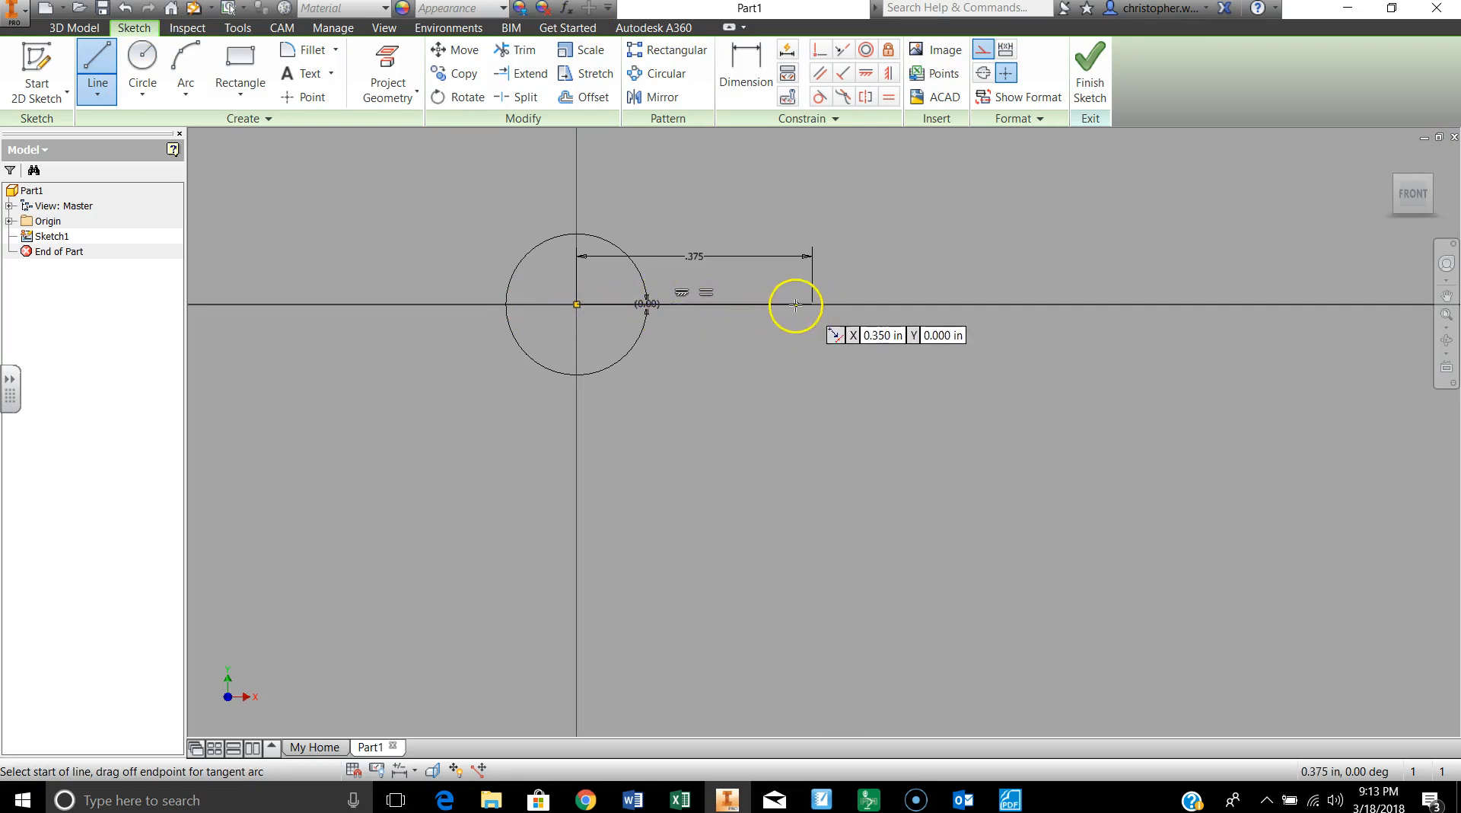
left_click(814, 304)
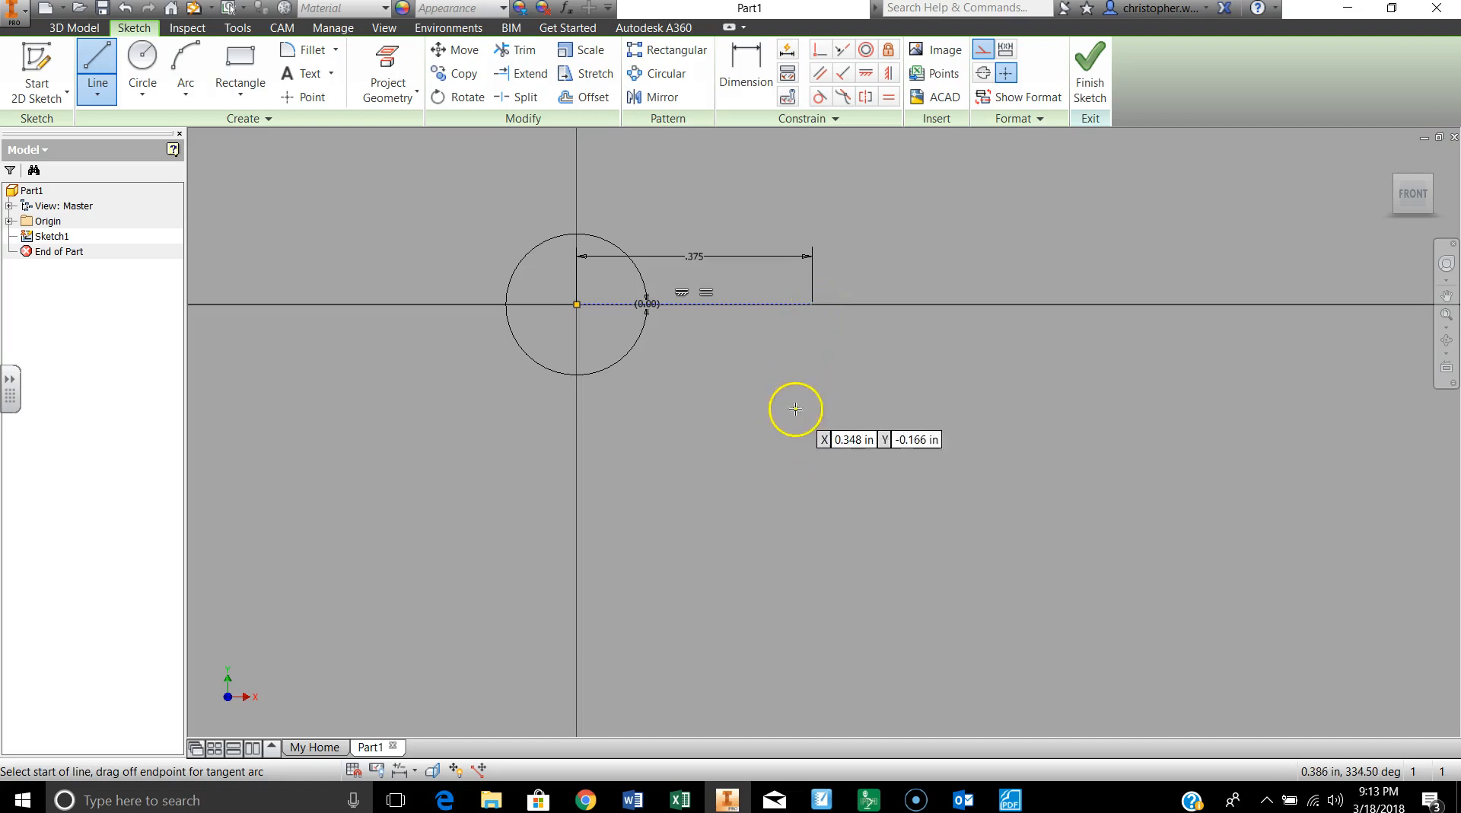
Step: Check the cam table in the PDF and draw a 7/16 in construction line from the sketch origin at 20 degrees
left_click(1003, 805)
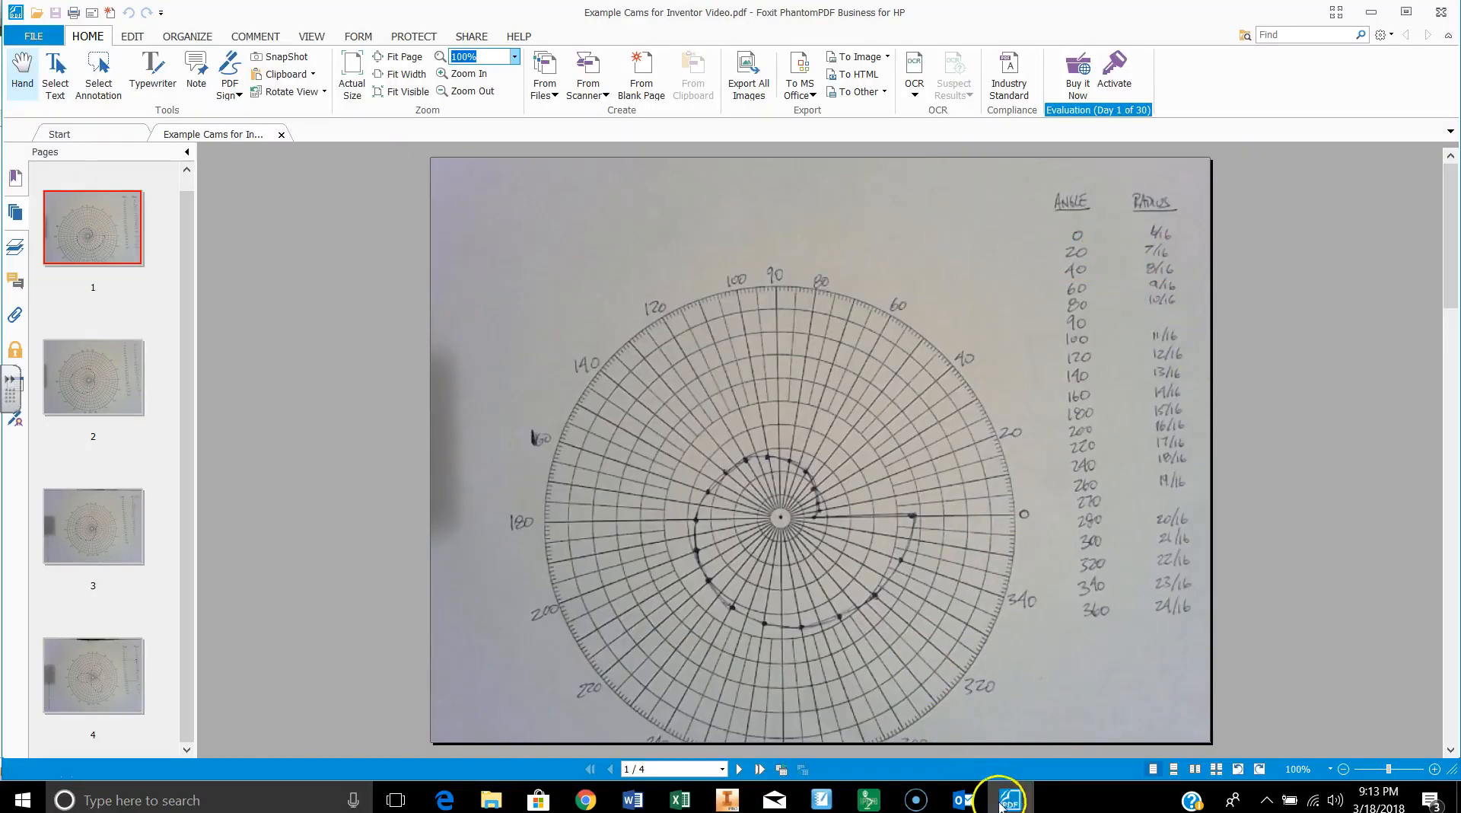
left_click(727, 799)
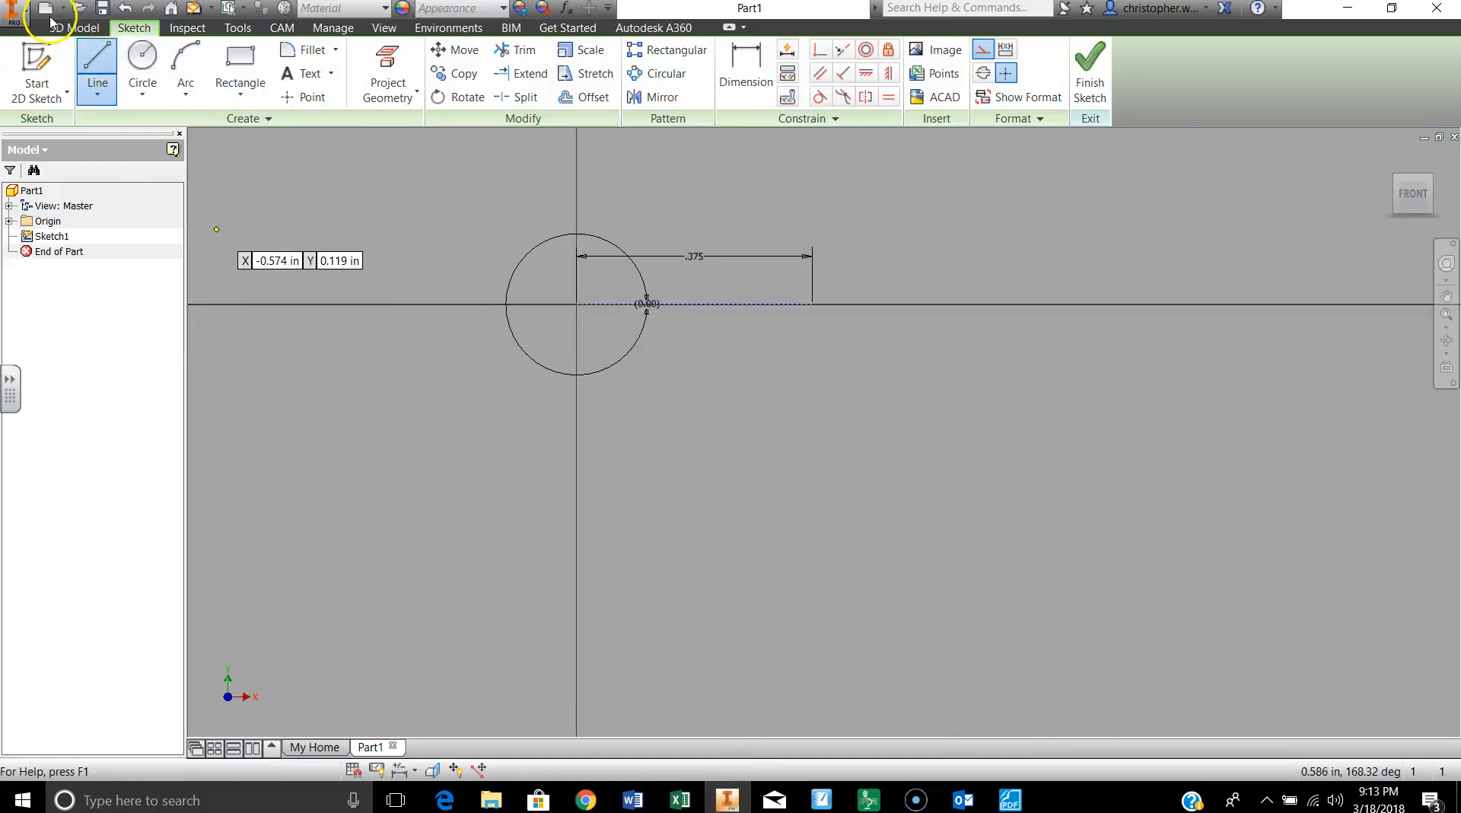
left_click(577, 305)
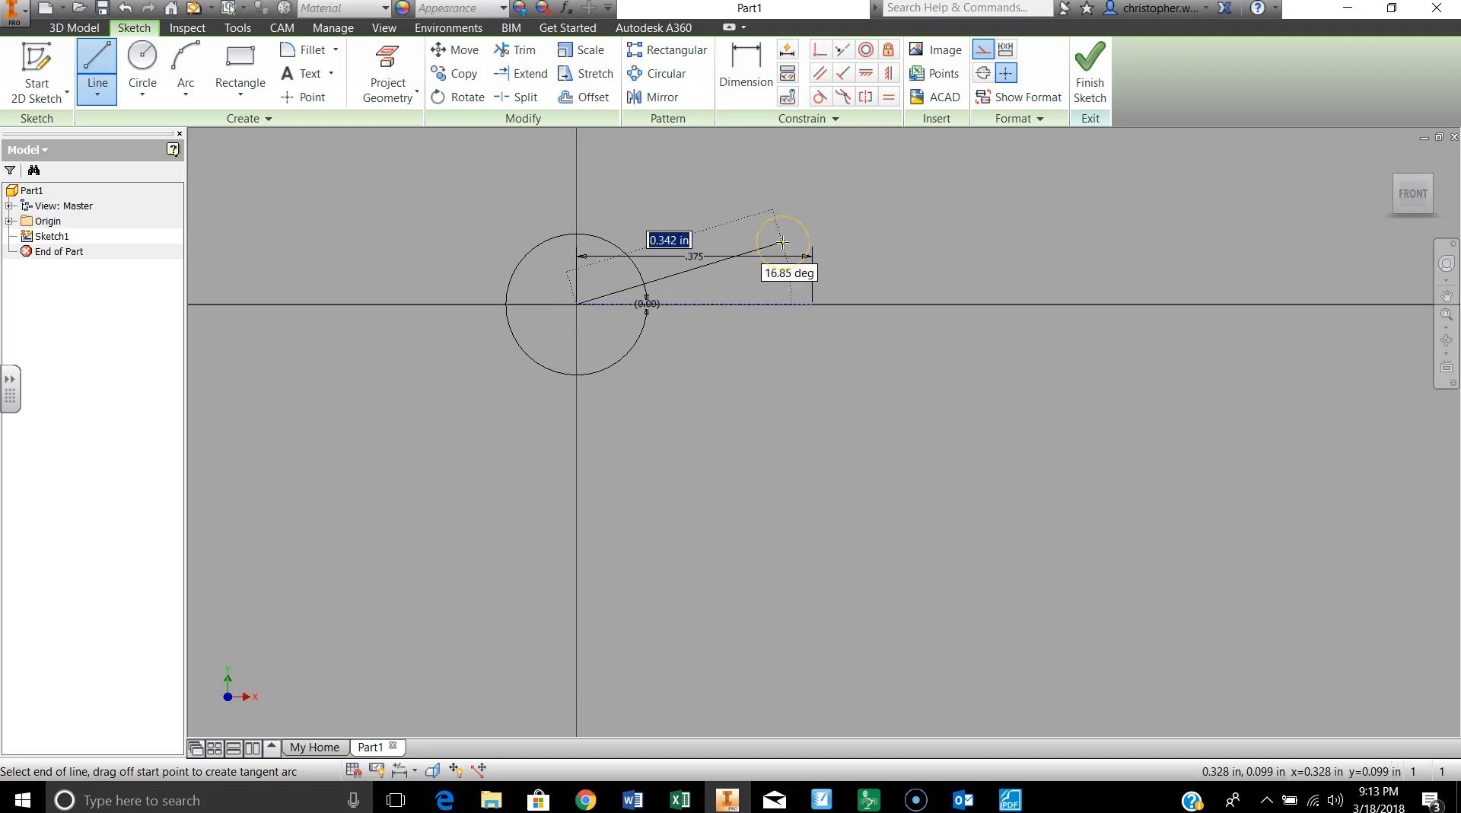
type("7/16")
key("Tab")
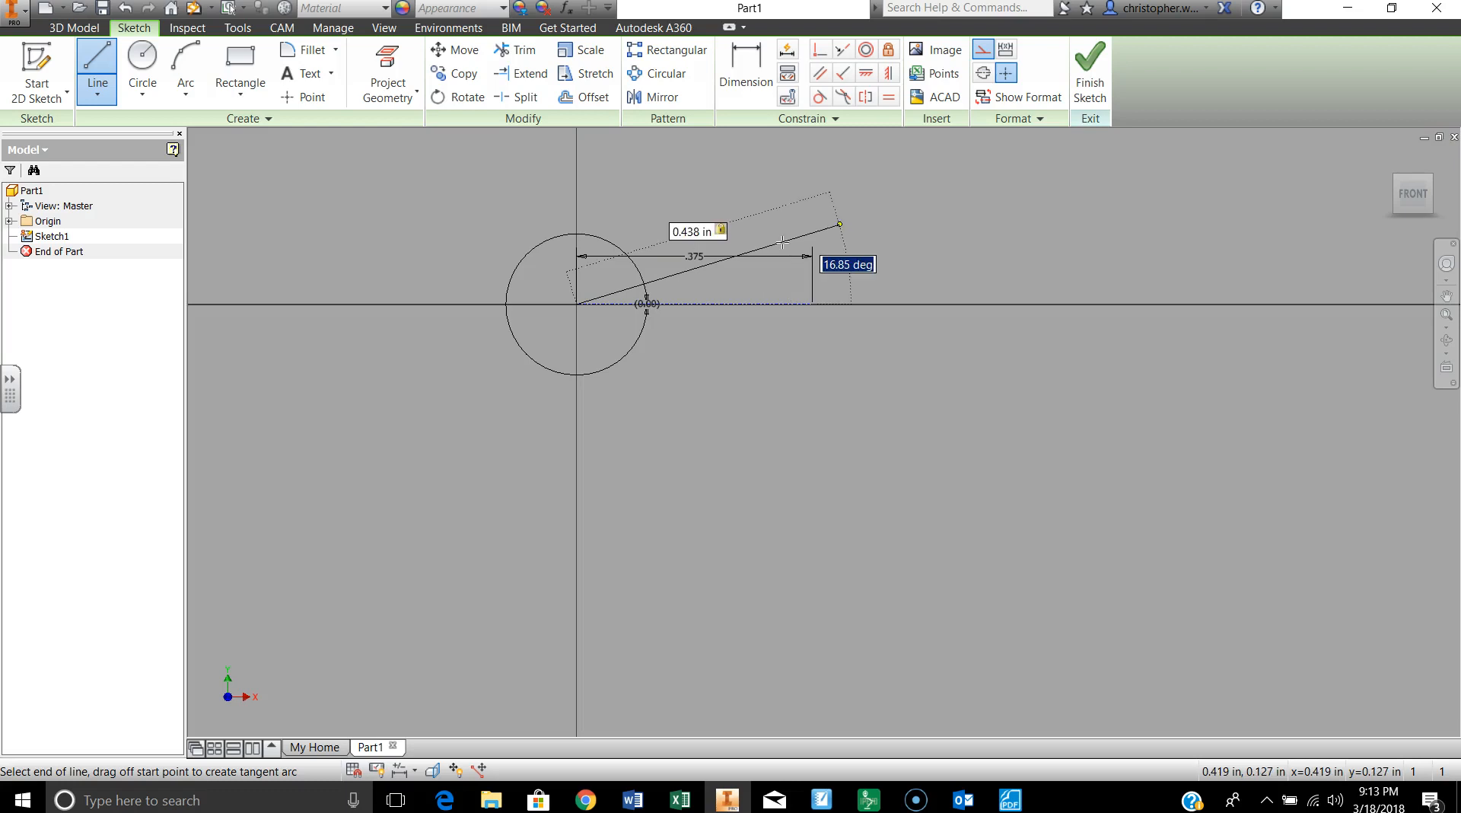
type("20")
key("Return")
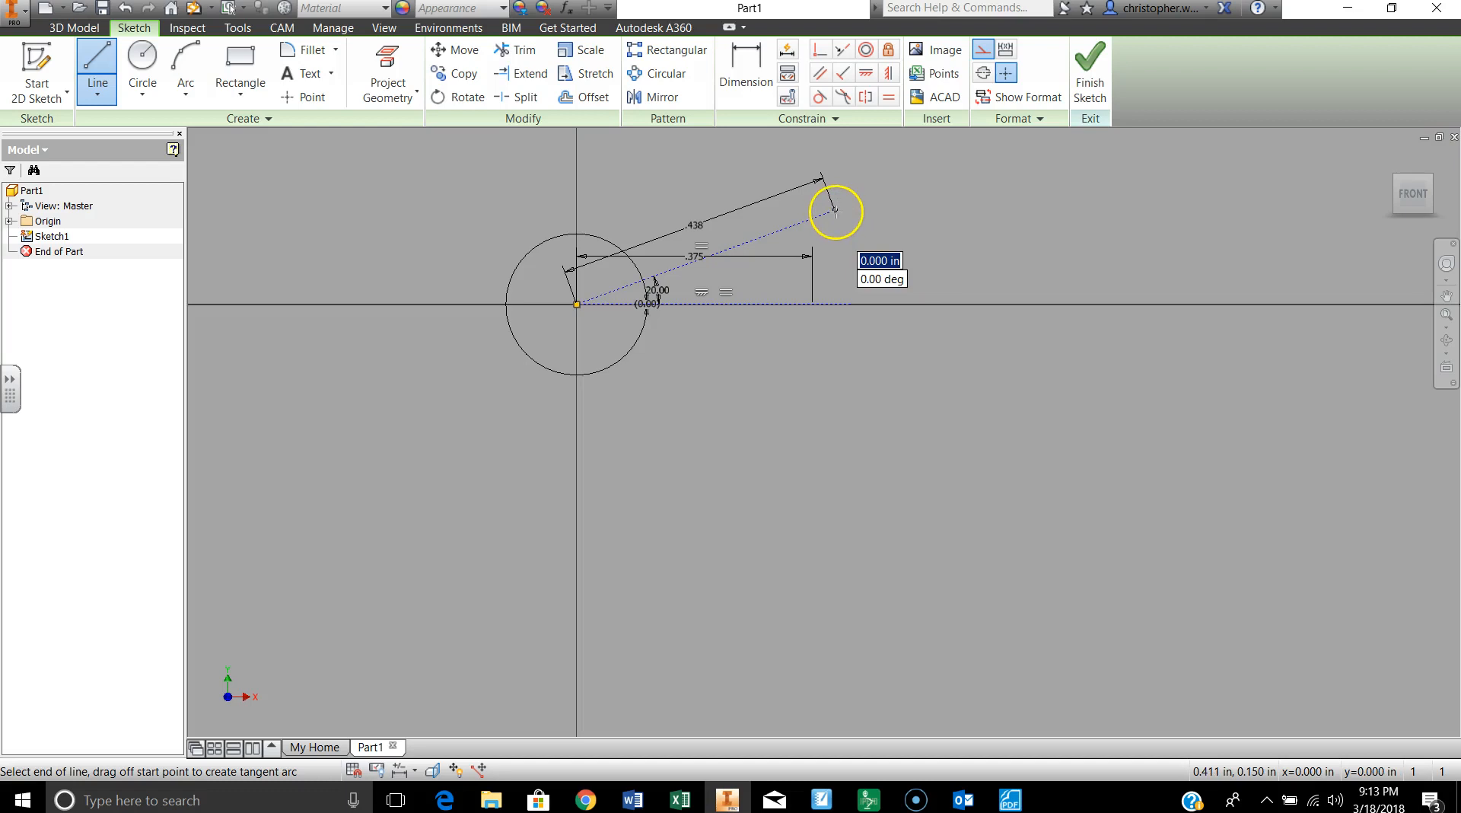
key("Escape")
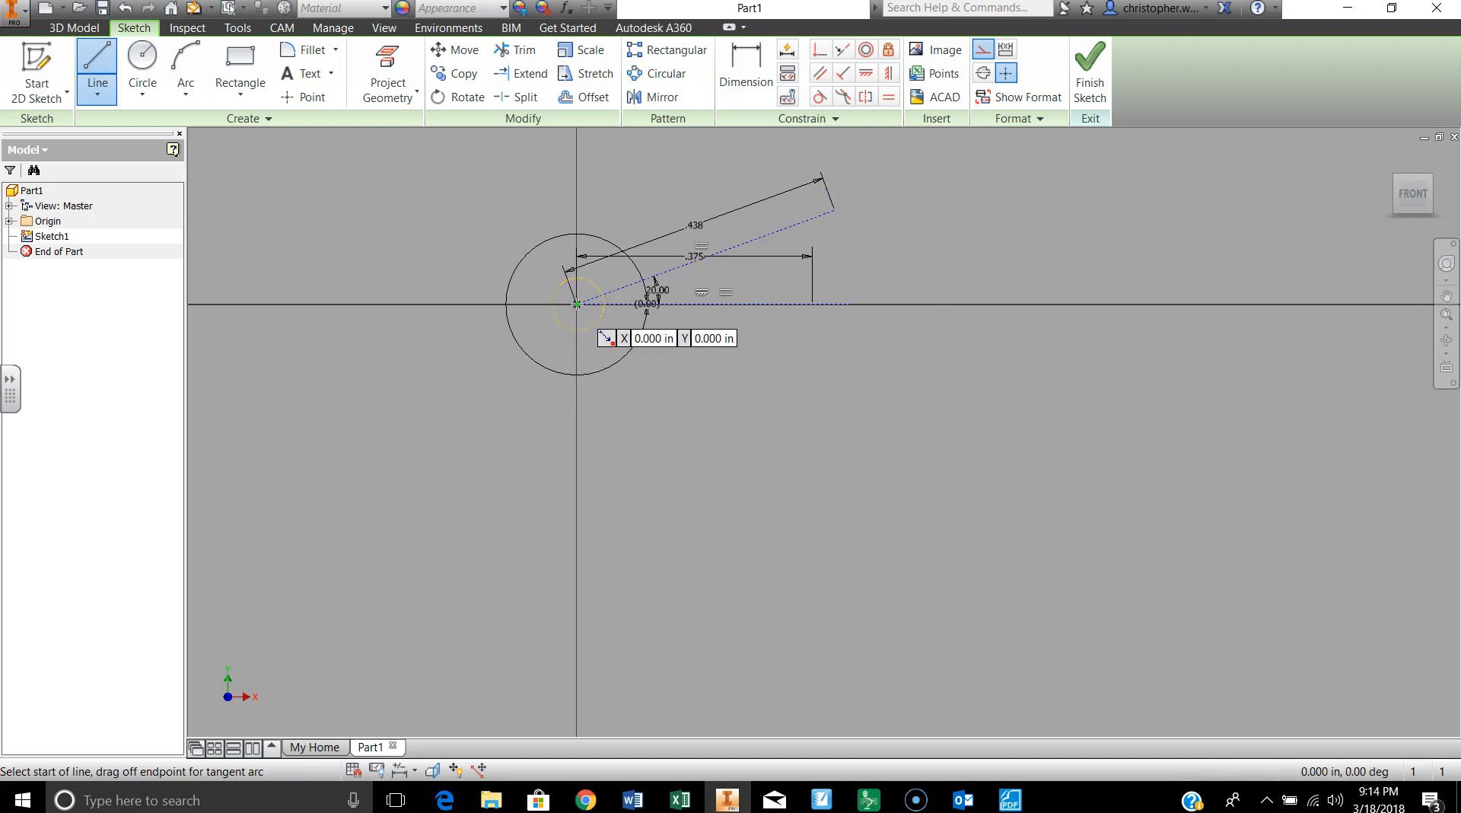
Step: Draw a construction line from the sketch origin with a length of 8/16 in at an angle of 40 degrees
left_click_drag(577, 305, 724, 183)
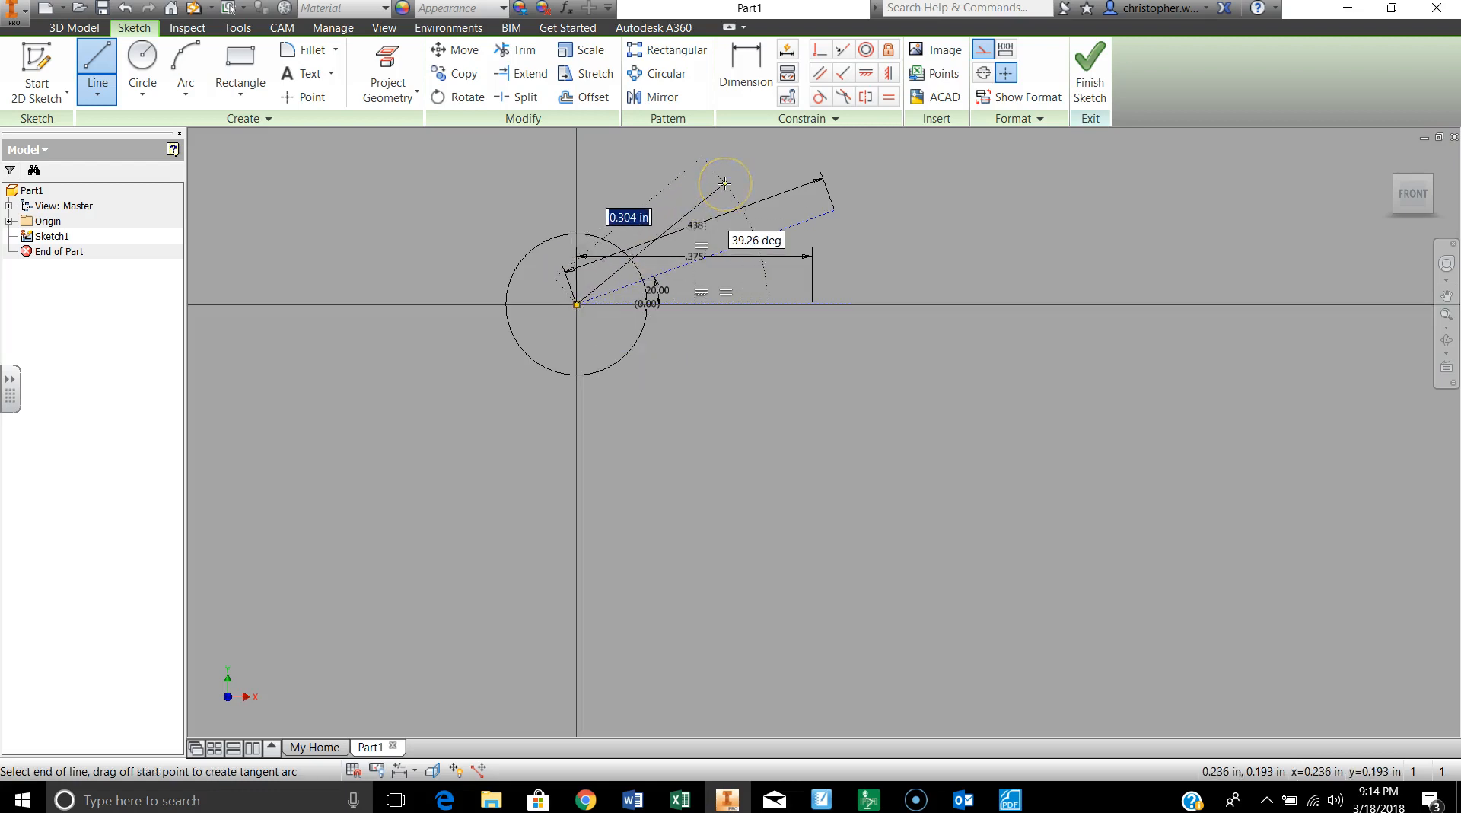
type("8/16")
key("Tab")
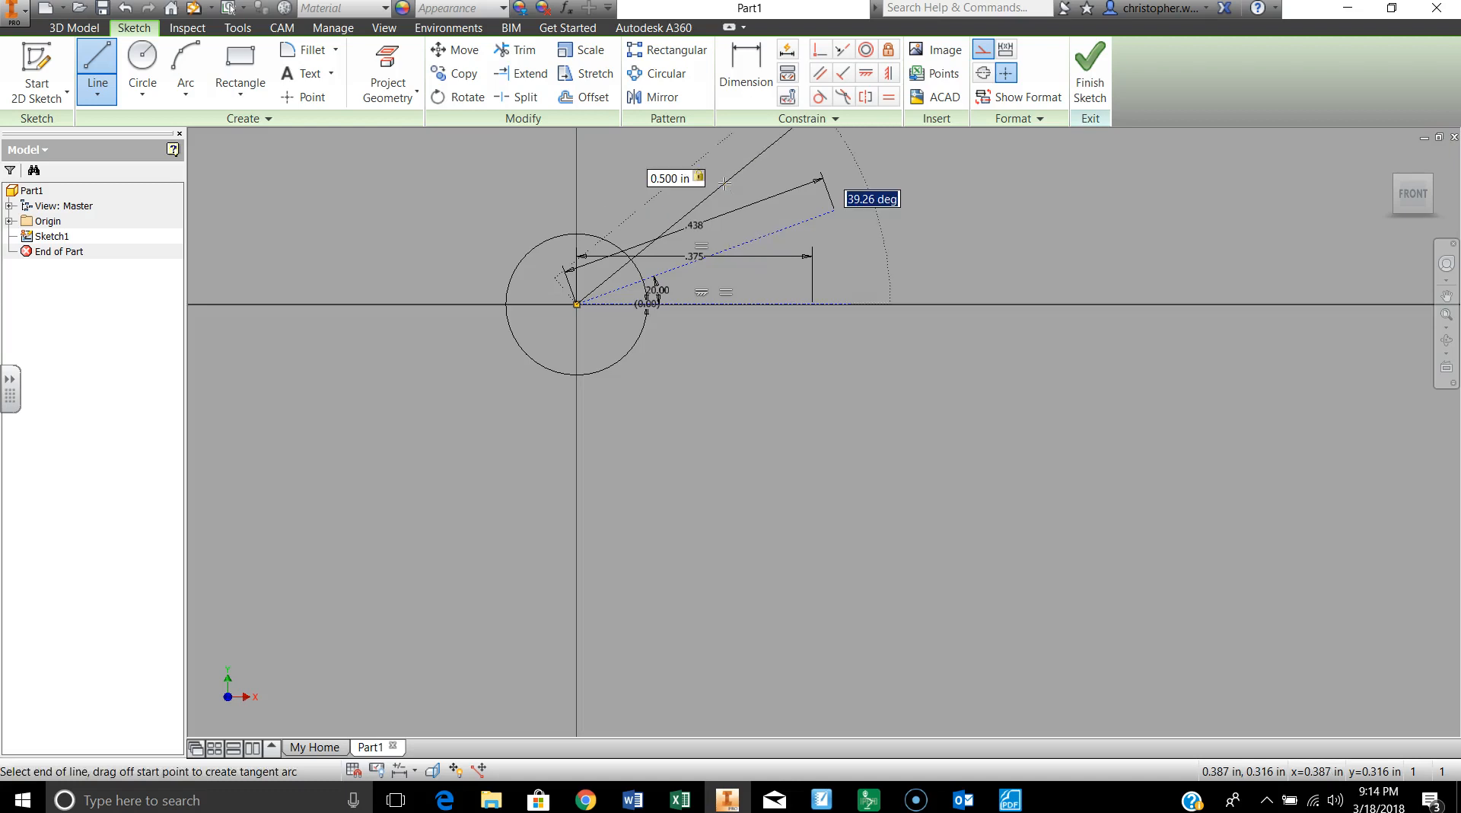
type("4")
key("Return")
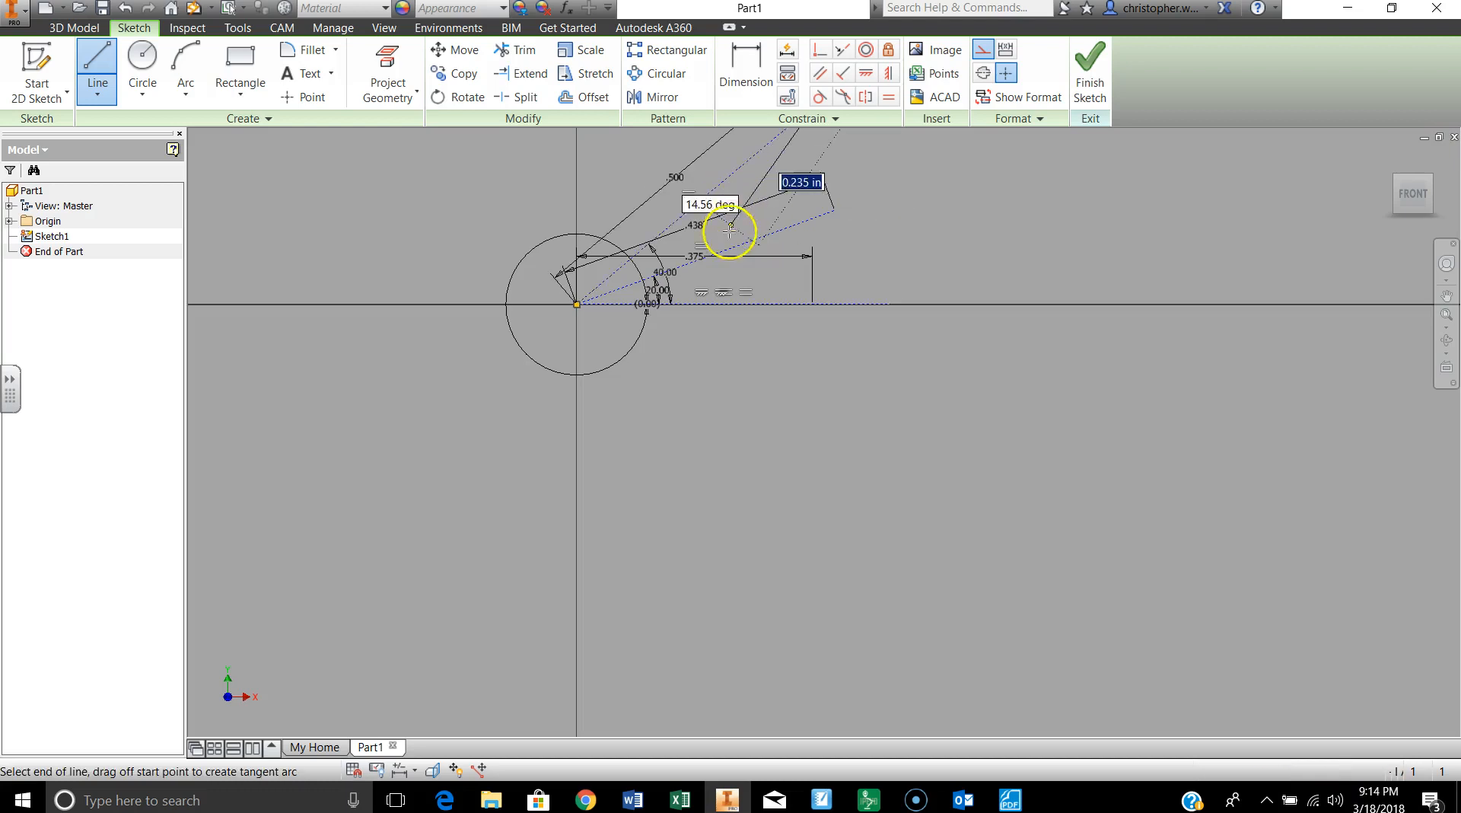
scroll(728, 239, "up", 3)
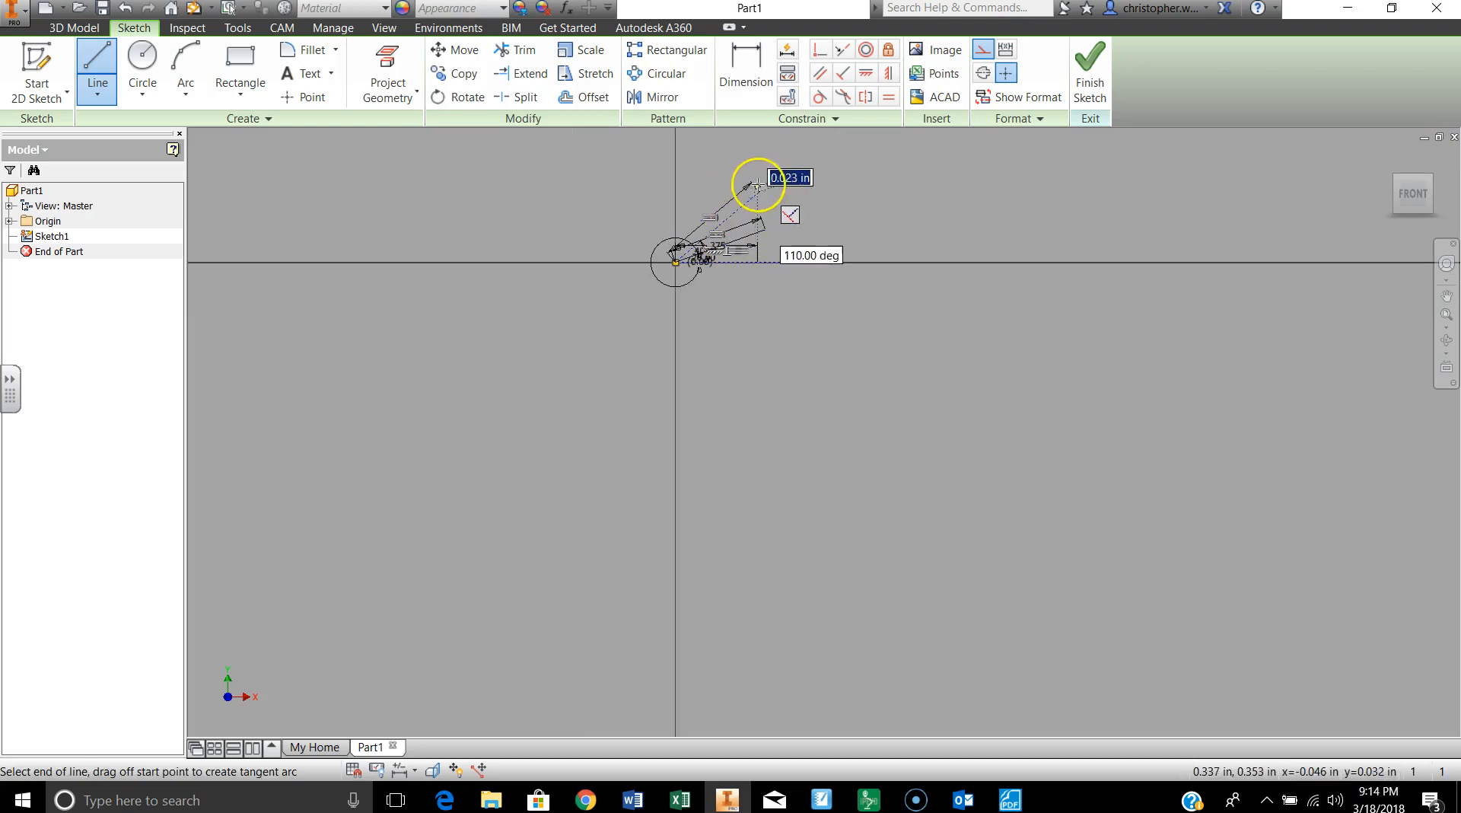
scroll(757, 342, "down", 3)
scroll(758, 349, "down", 3)
scroll(758, 352, "up", 2)
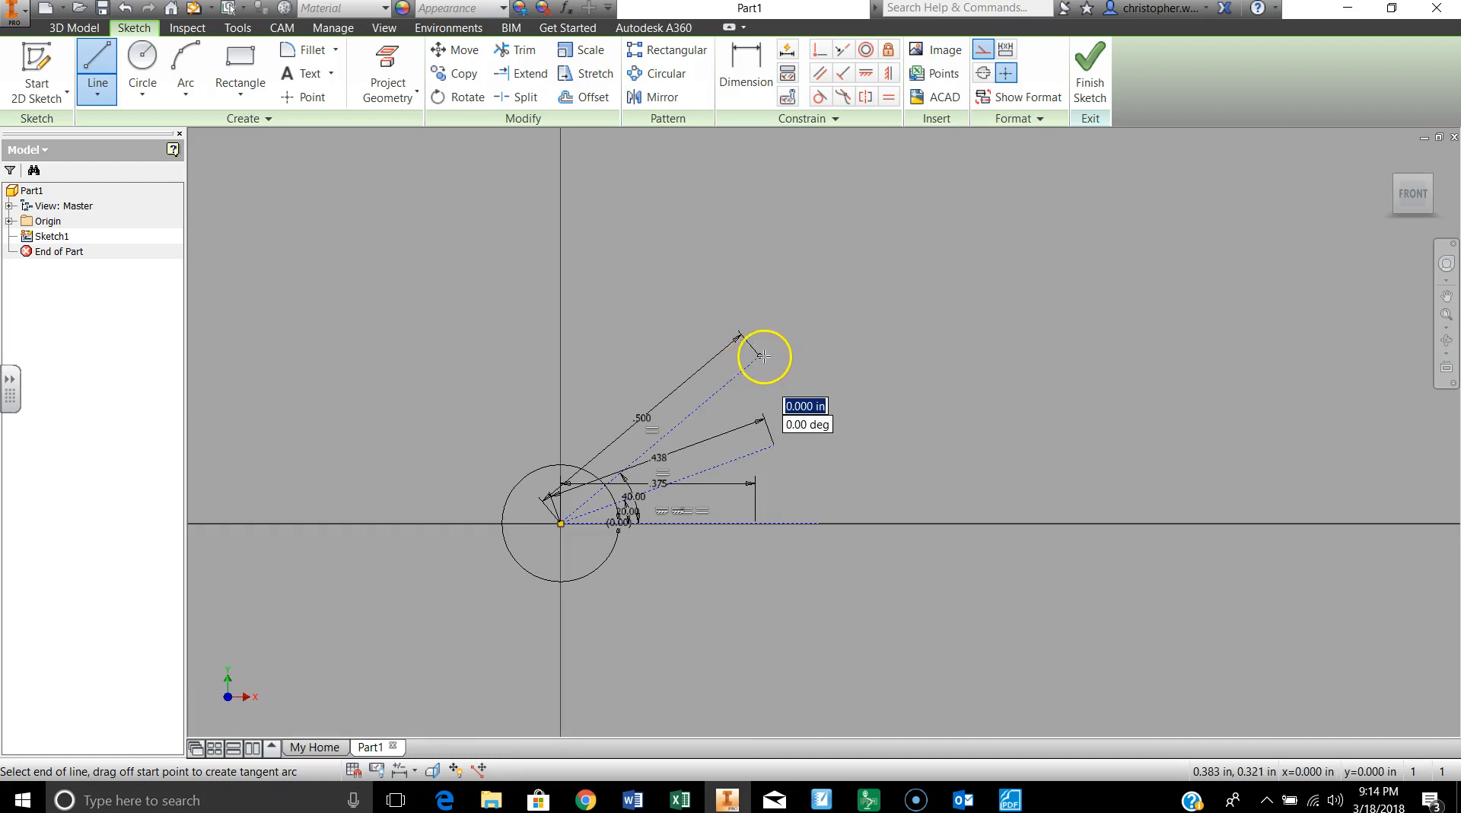
double_click(759, 355)
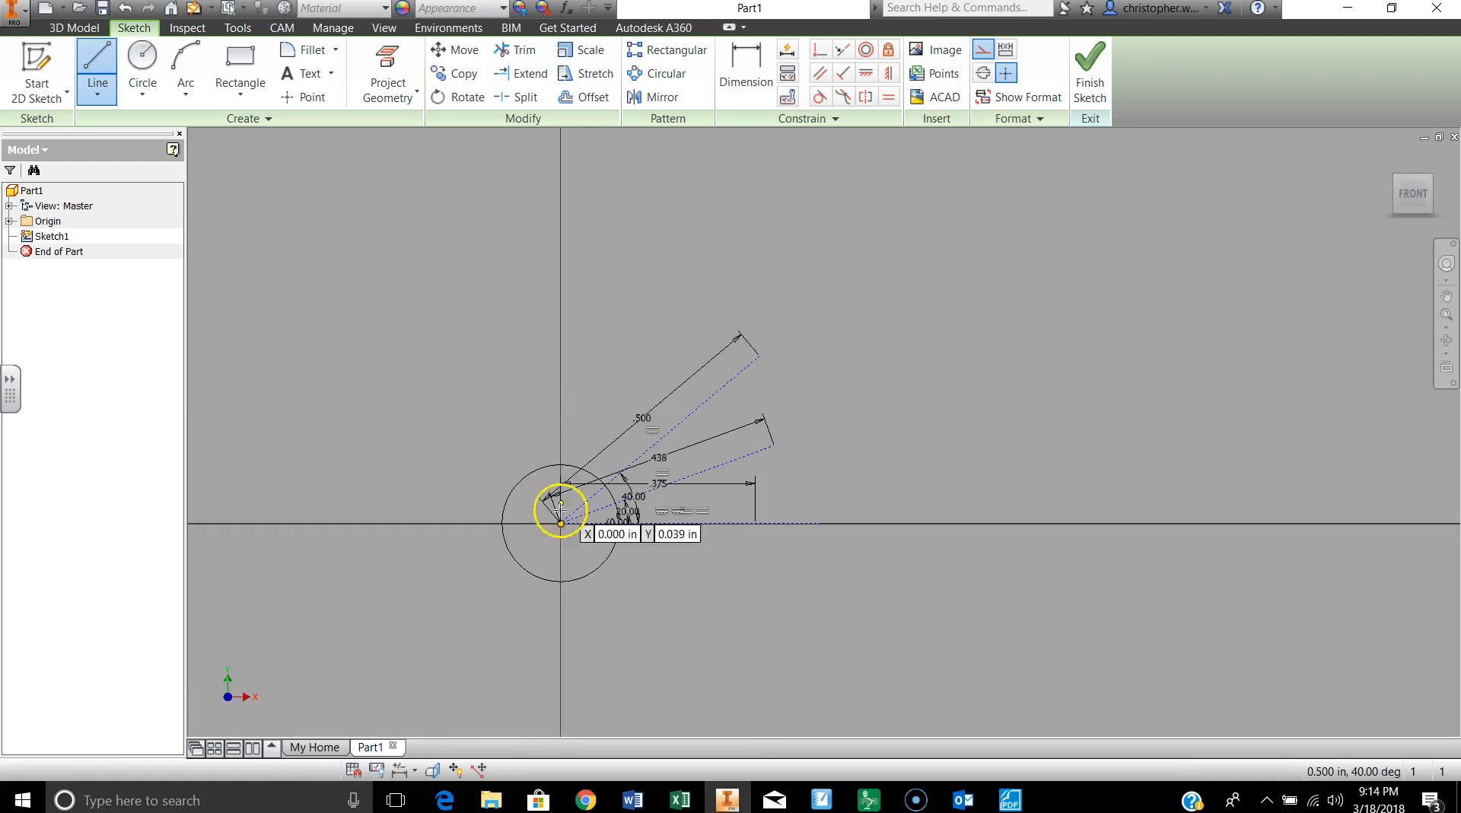
Step: Draw a construction line from the sketch origin with a length of 9/16 in at an angle of 60 degrees
left_click(561, 522)
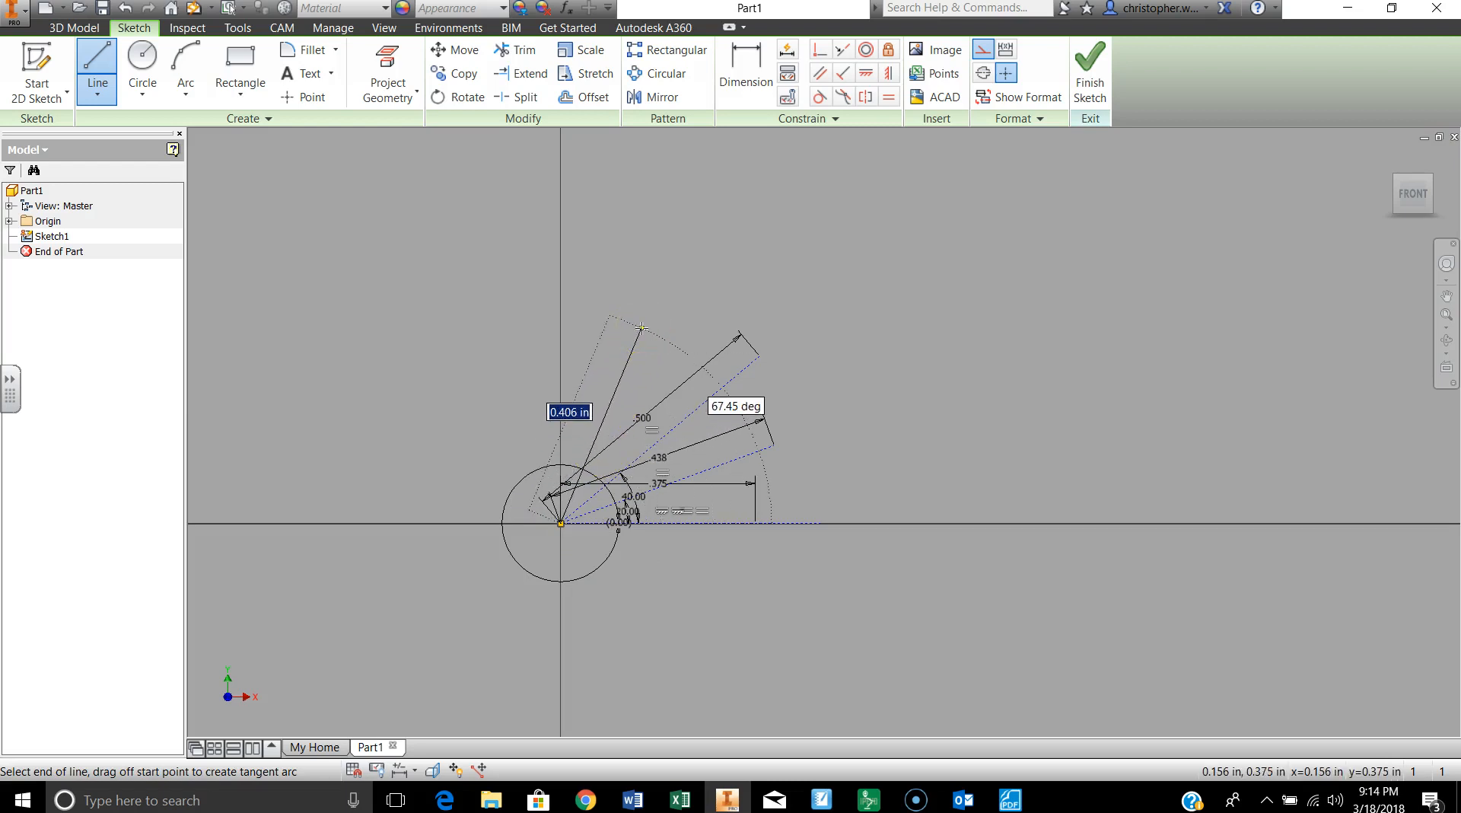
type("9/16")
key("Tab")
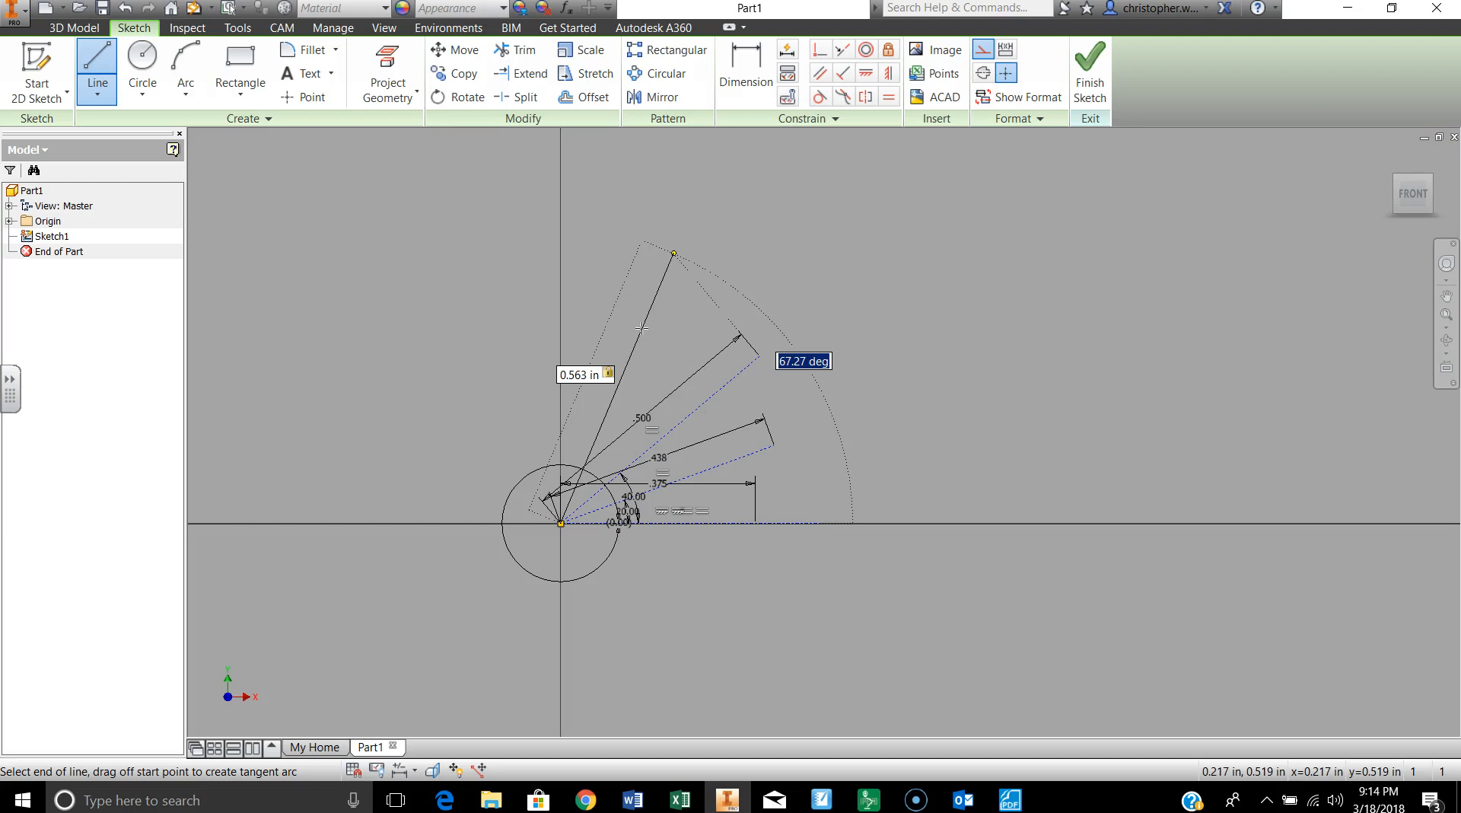
type("60")
key("Return")
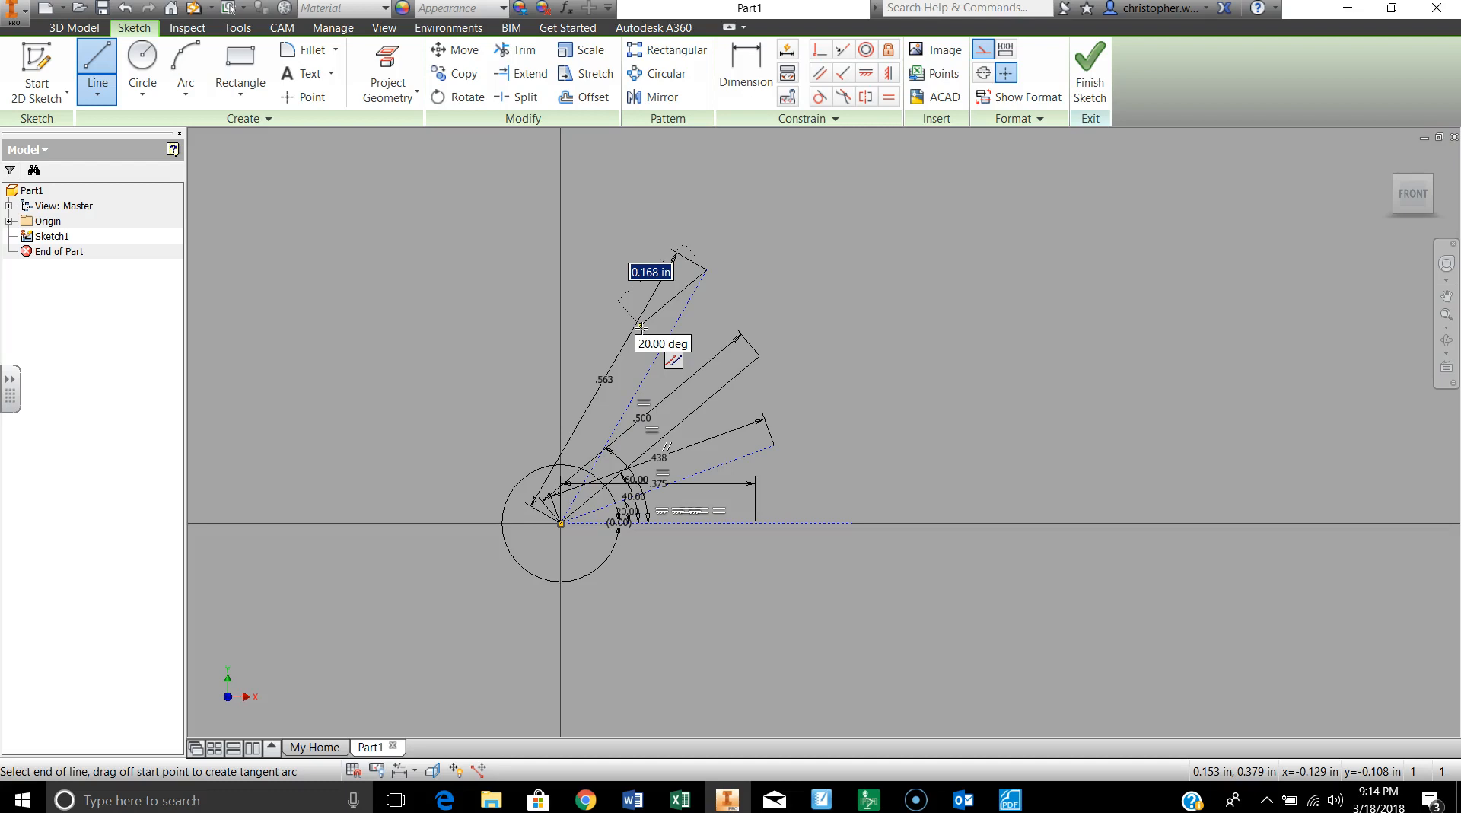
mouse_move(642, 325)
left_mouse_down()
mouse_move(643, 288)
mouse_move(672, 295)
mouse_move(706, 274)
left_mouse_up()
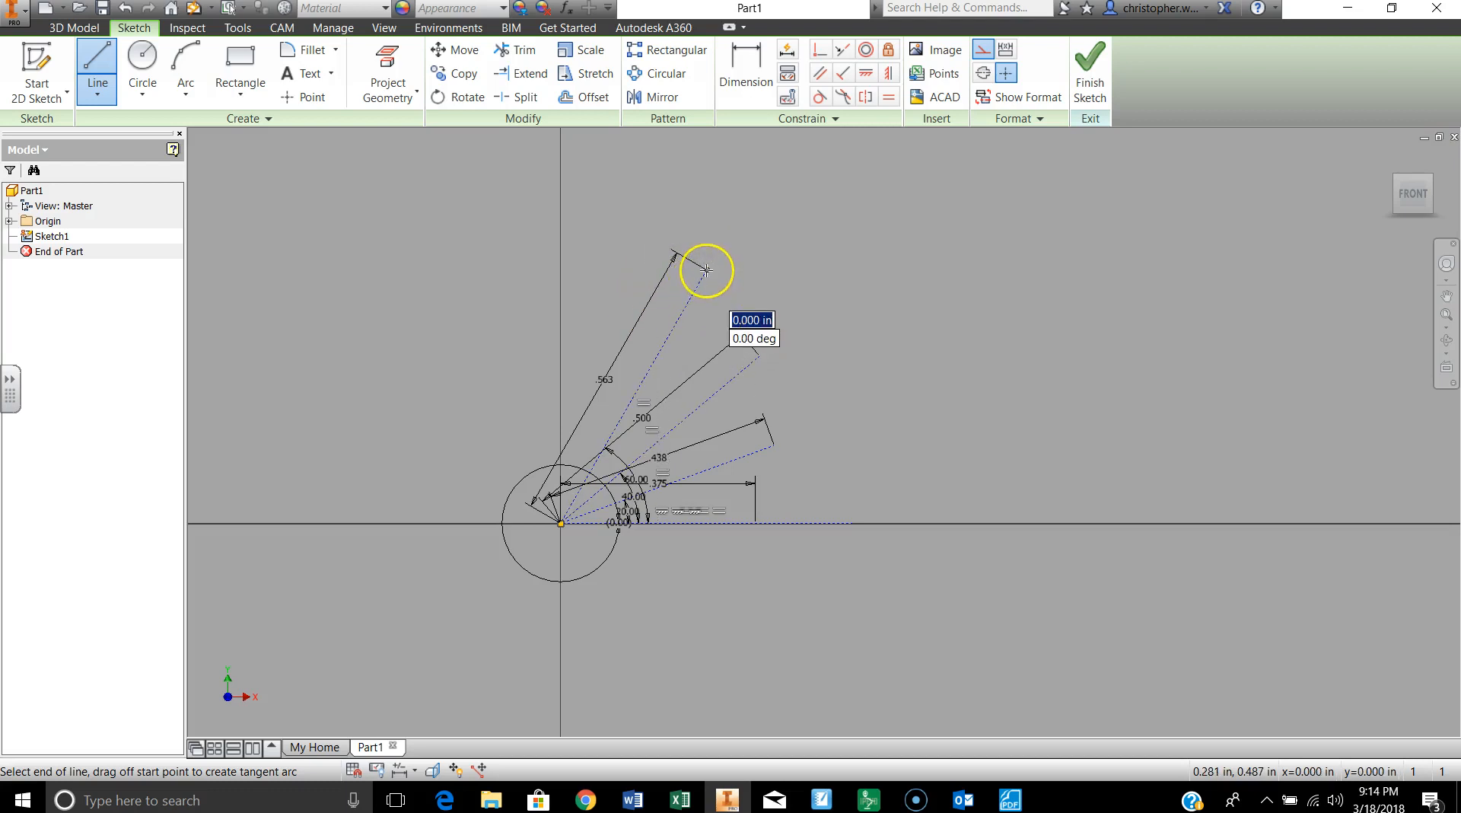
Step: Draw a construction line from the sketch origin with a length of 10/16 in at an angle of 80 degrees
key("Escape")
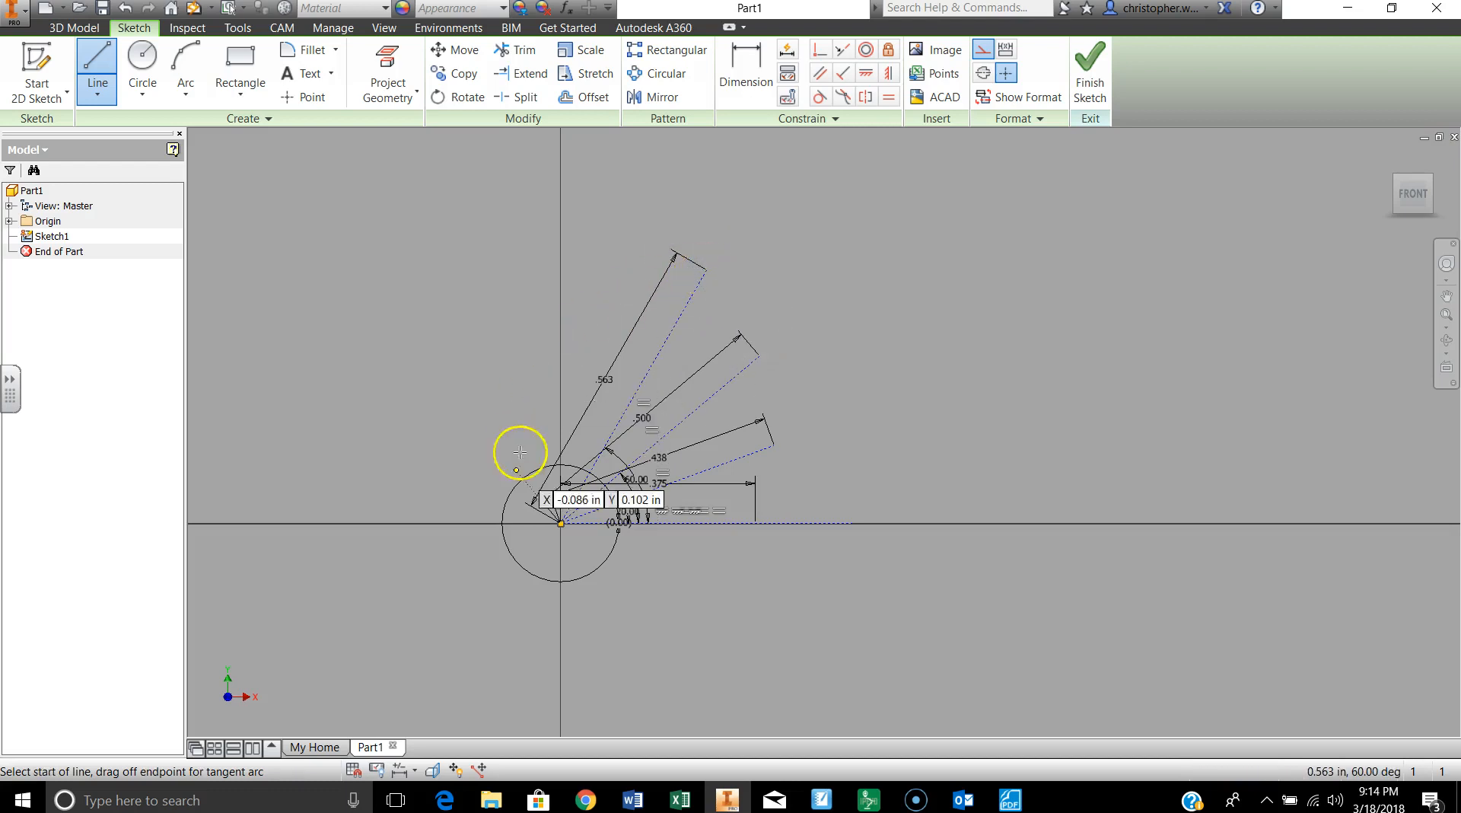
left_click(561, 522)
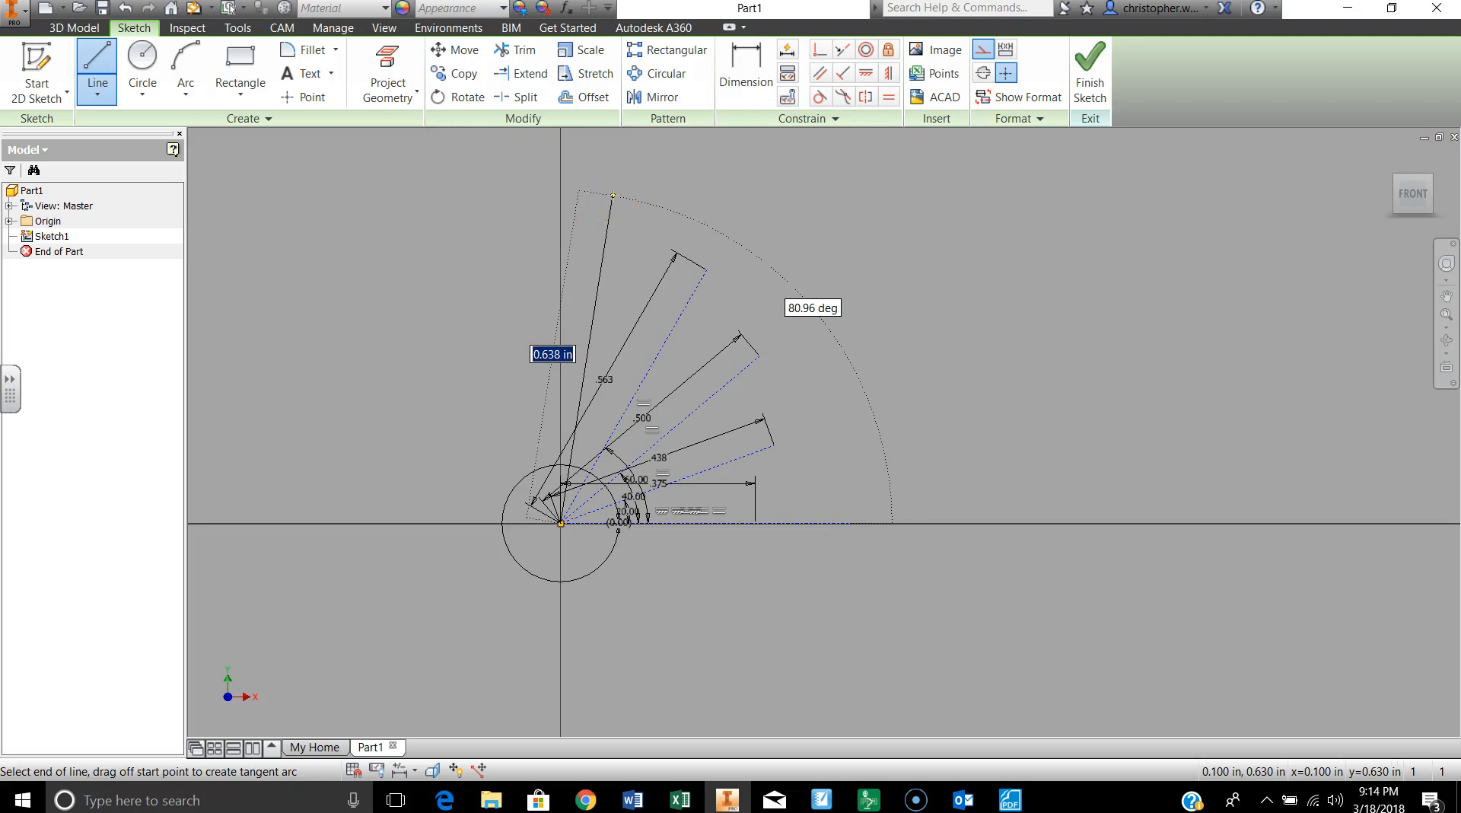
type("10/16")
key("Tab")
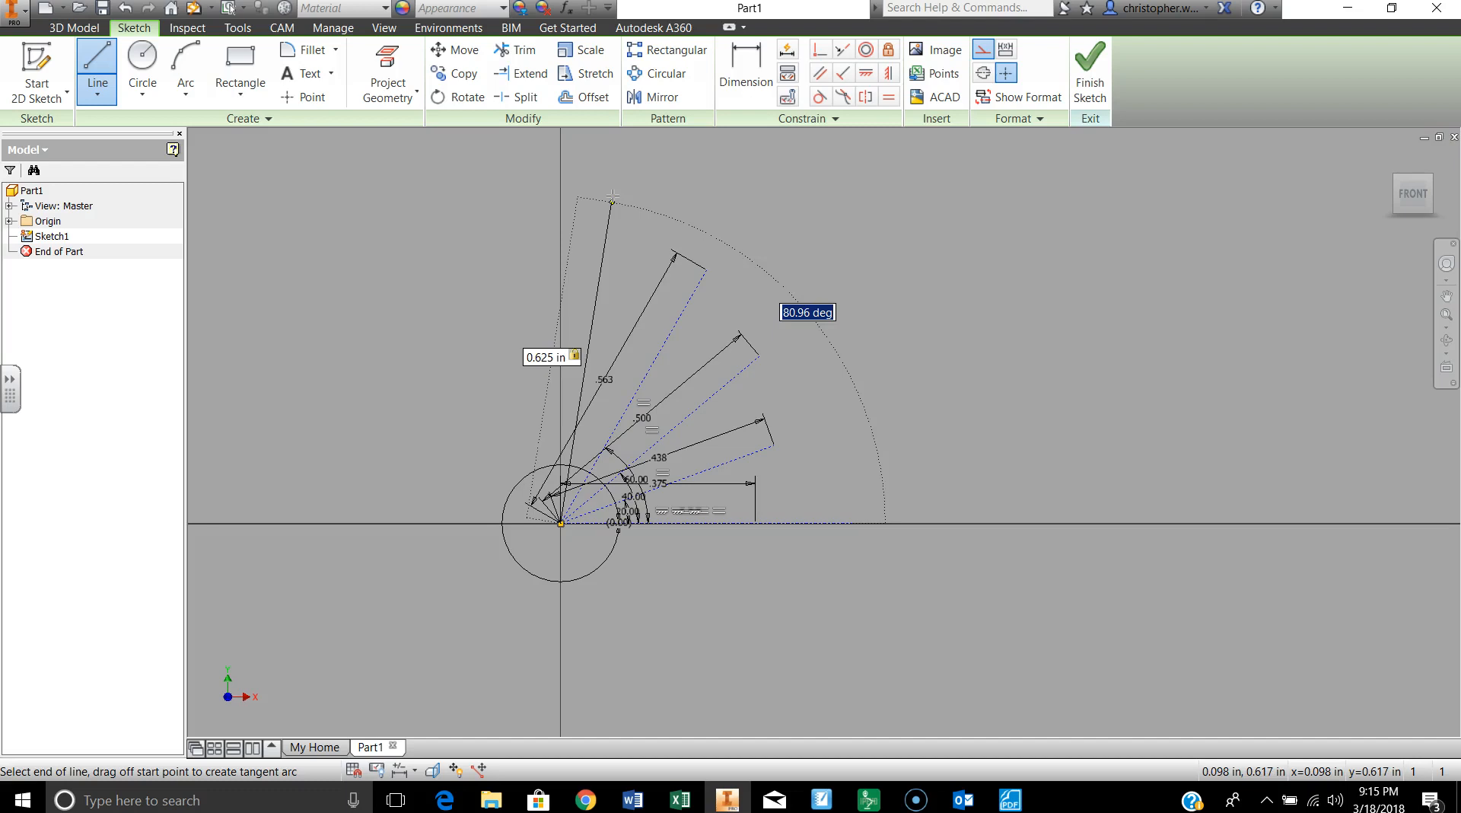
type("80")
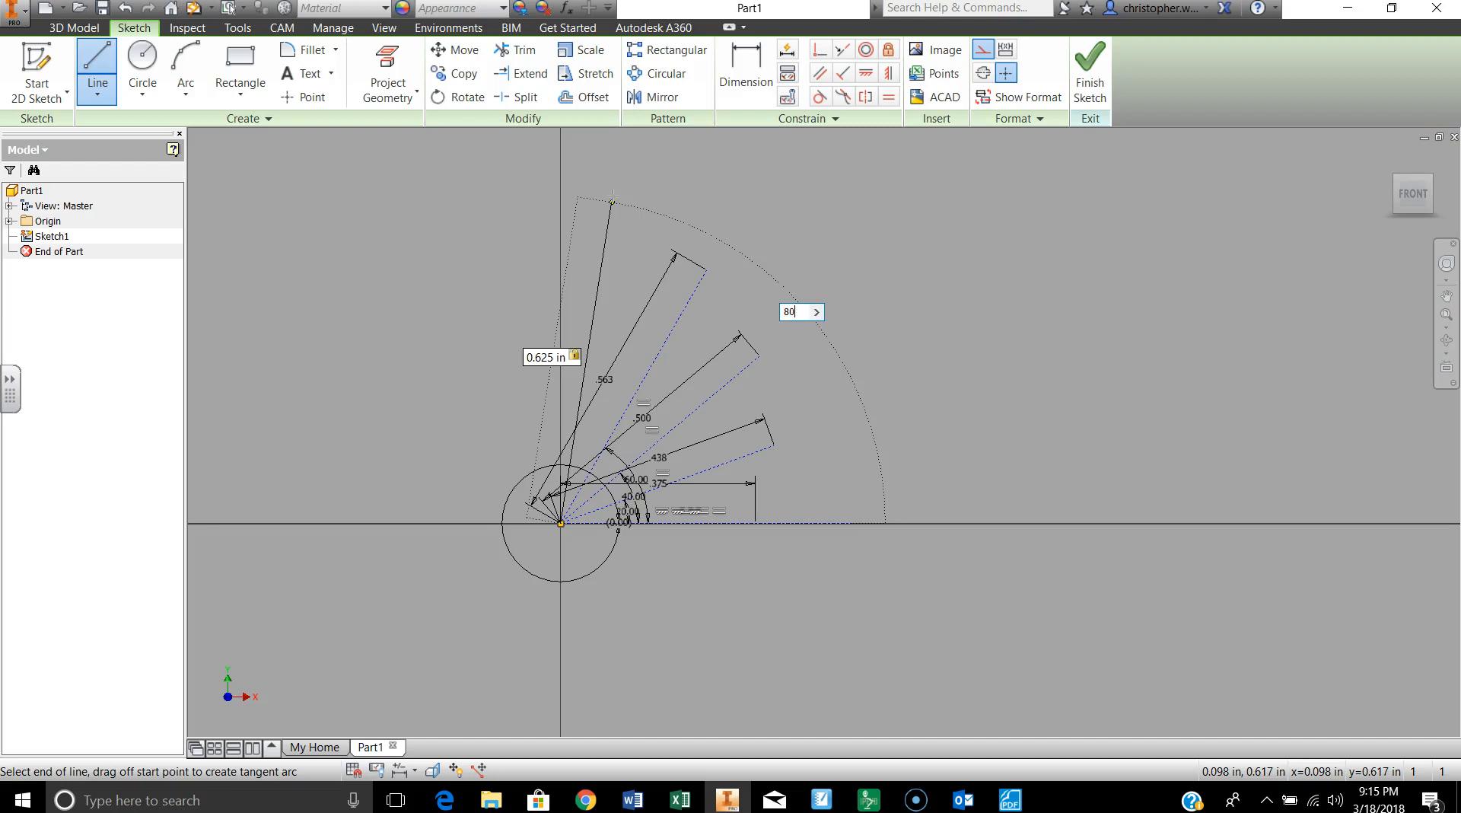
key("Return")
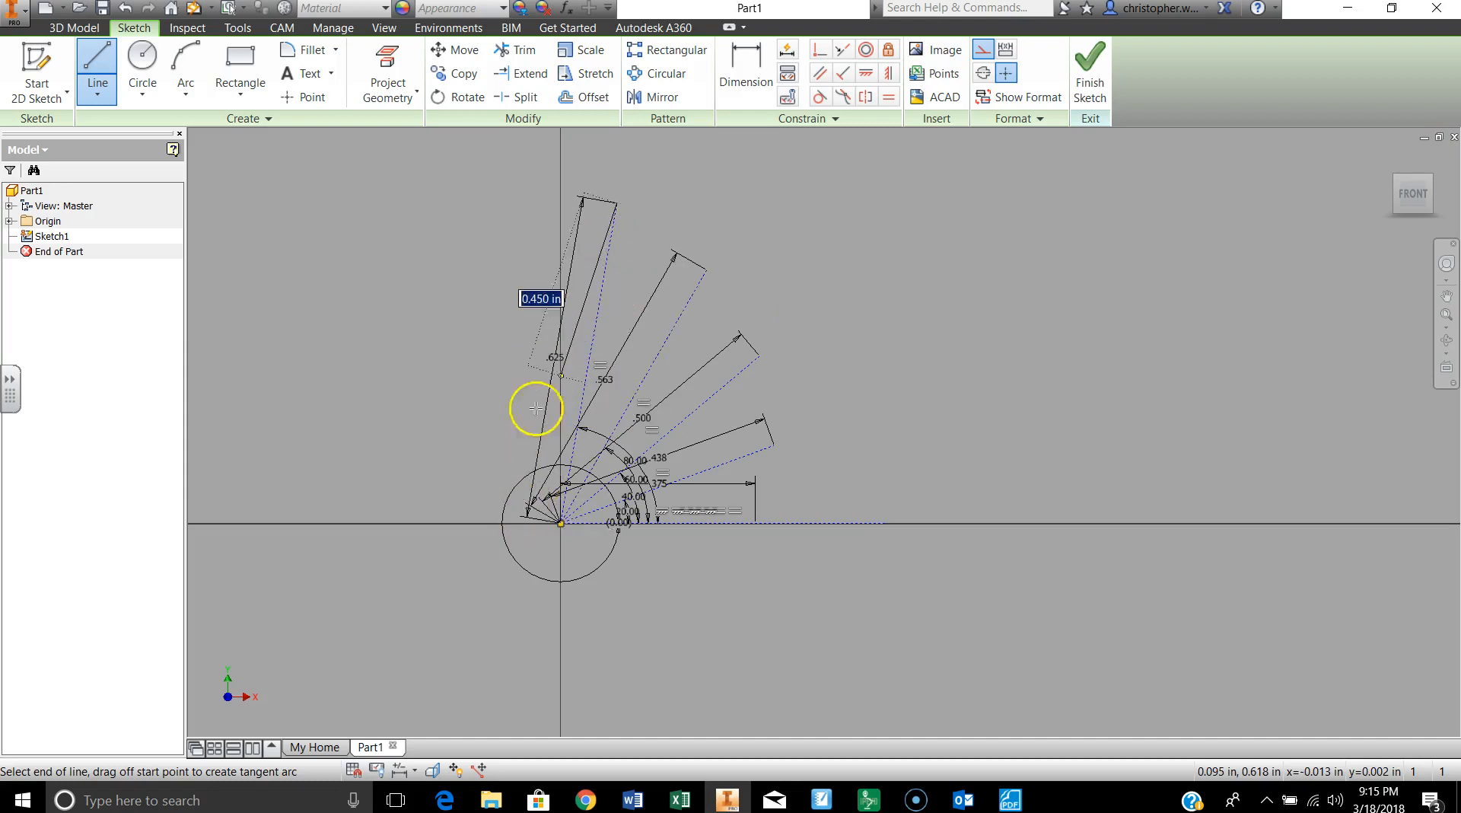
double_click(618, 204)
Step: Check the cam table in the PDF and draw an 11/16 in construction line from the sketch origin at 100 degrees
left_click(561, 523)
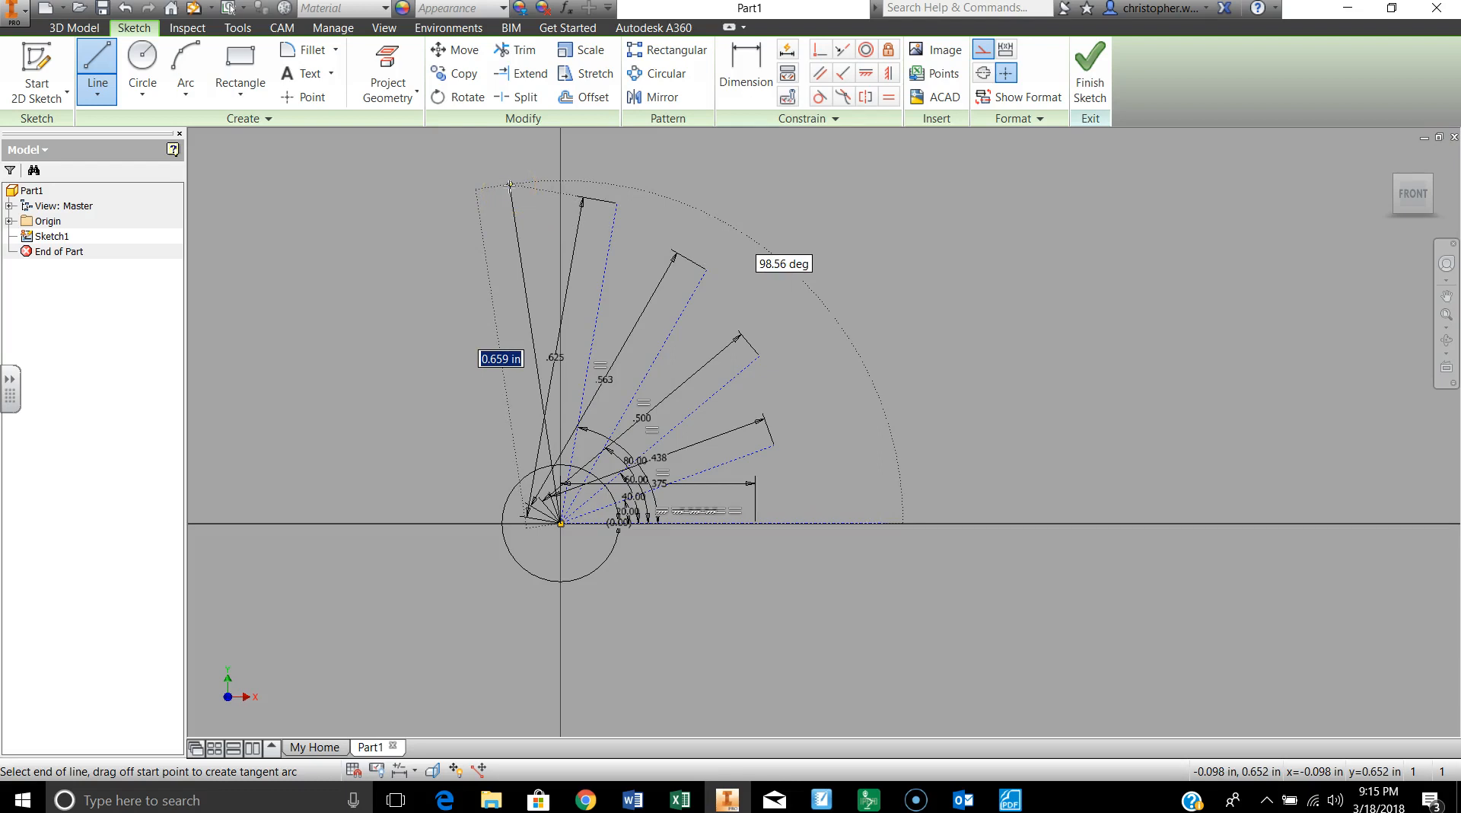
left_click(510, 185)
left_click(1010, 799)
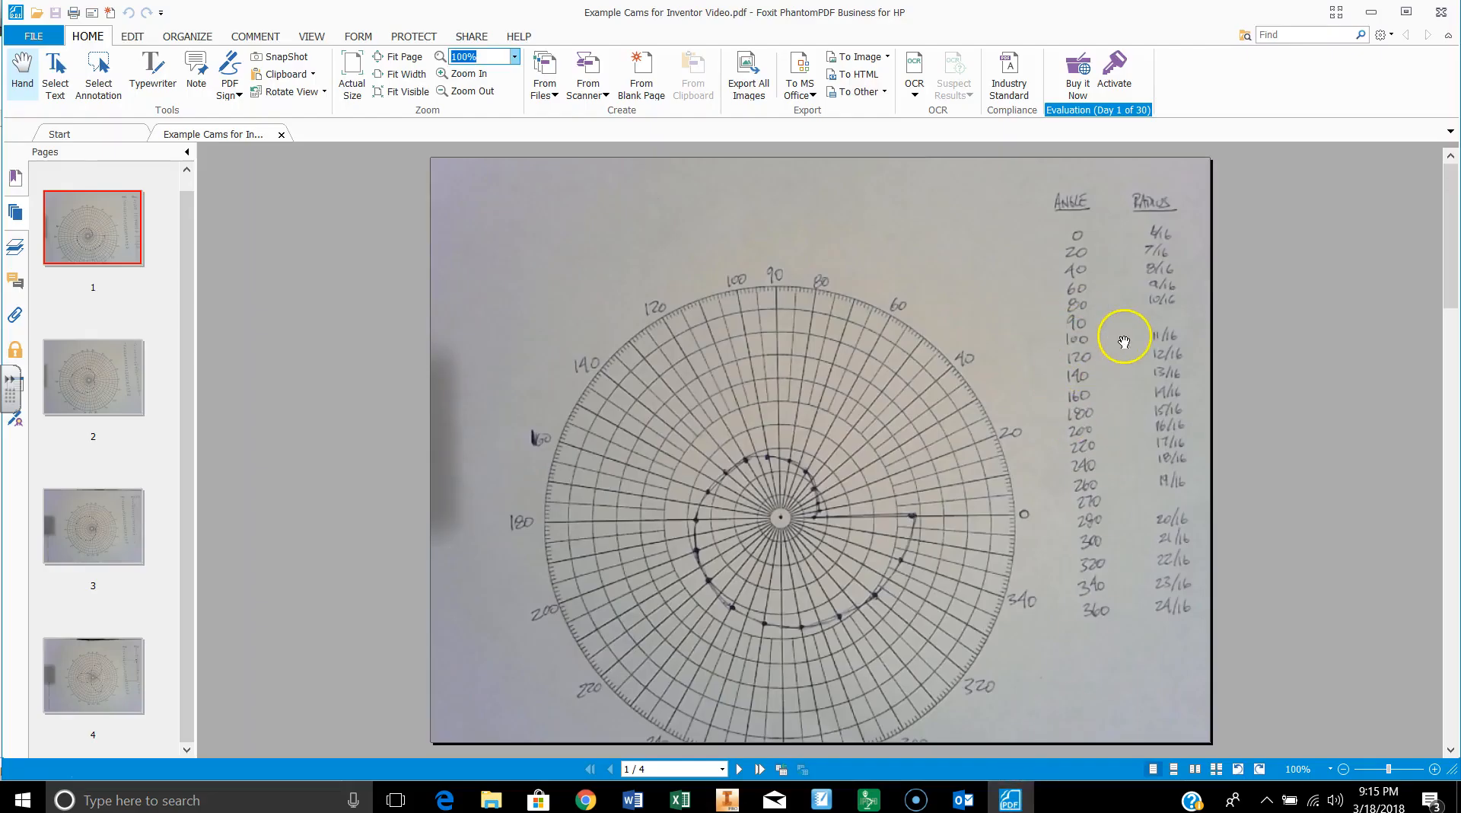
left_click(735, 800)
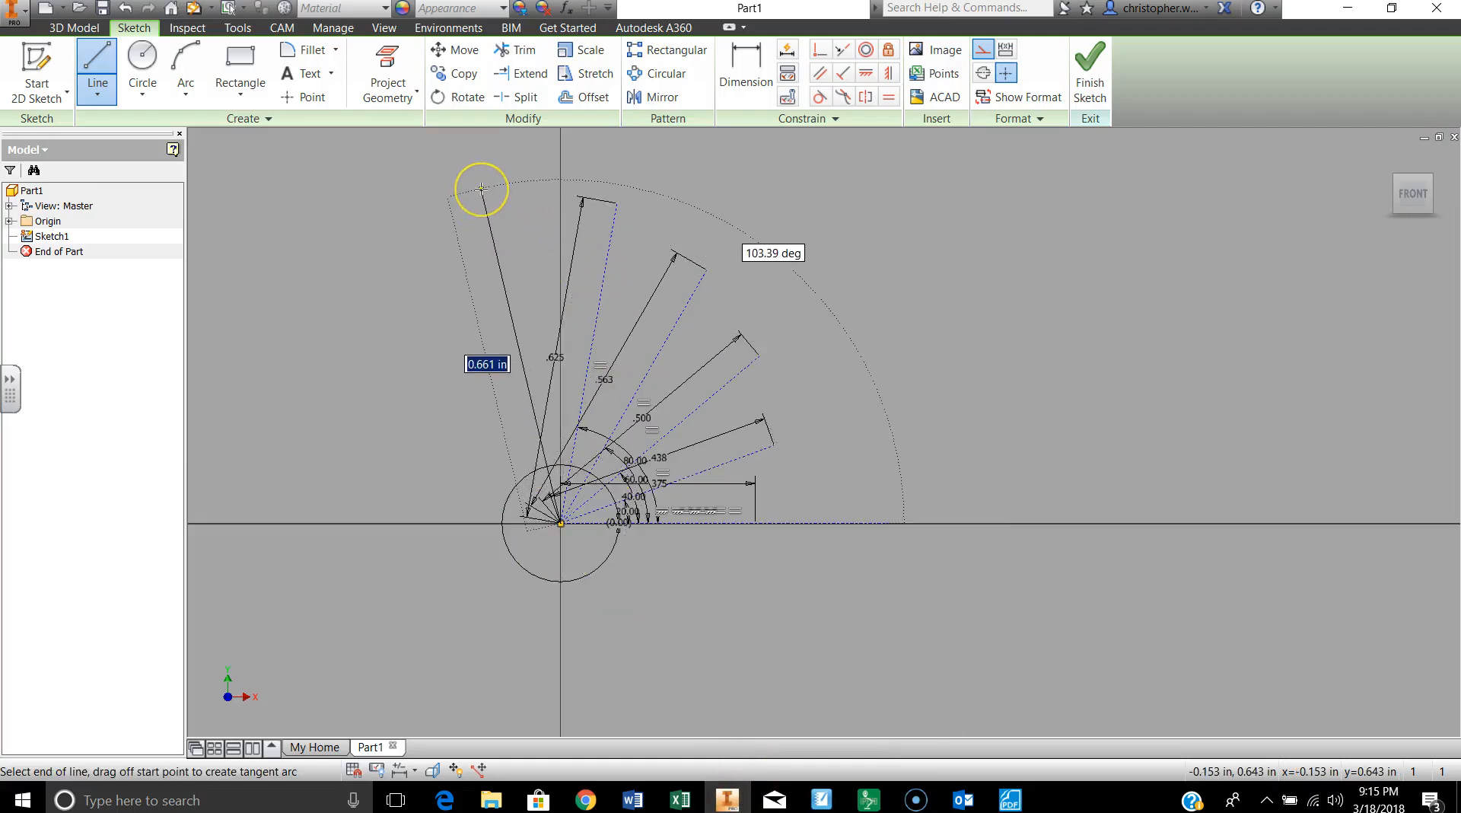
type("11/16")
key("Tab")
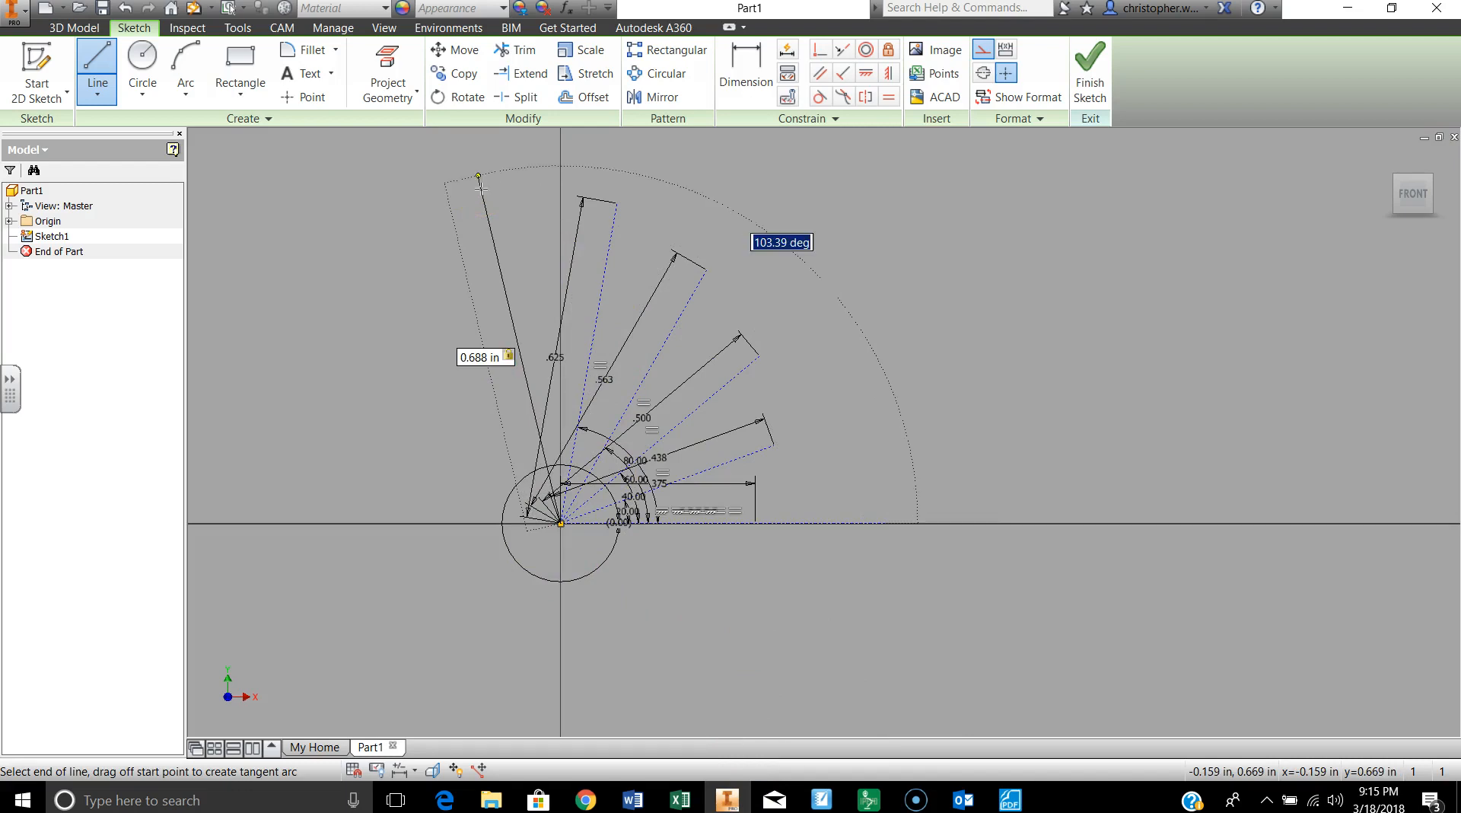
type("100")
key("Return")
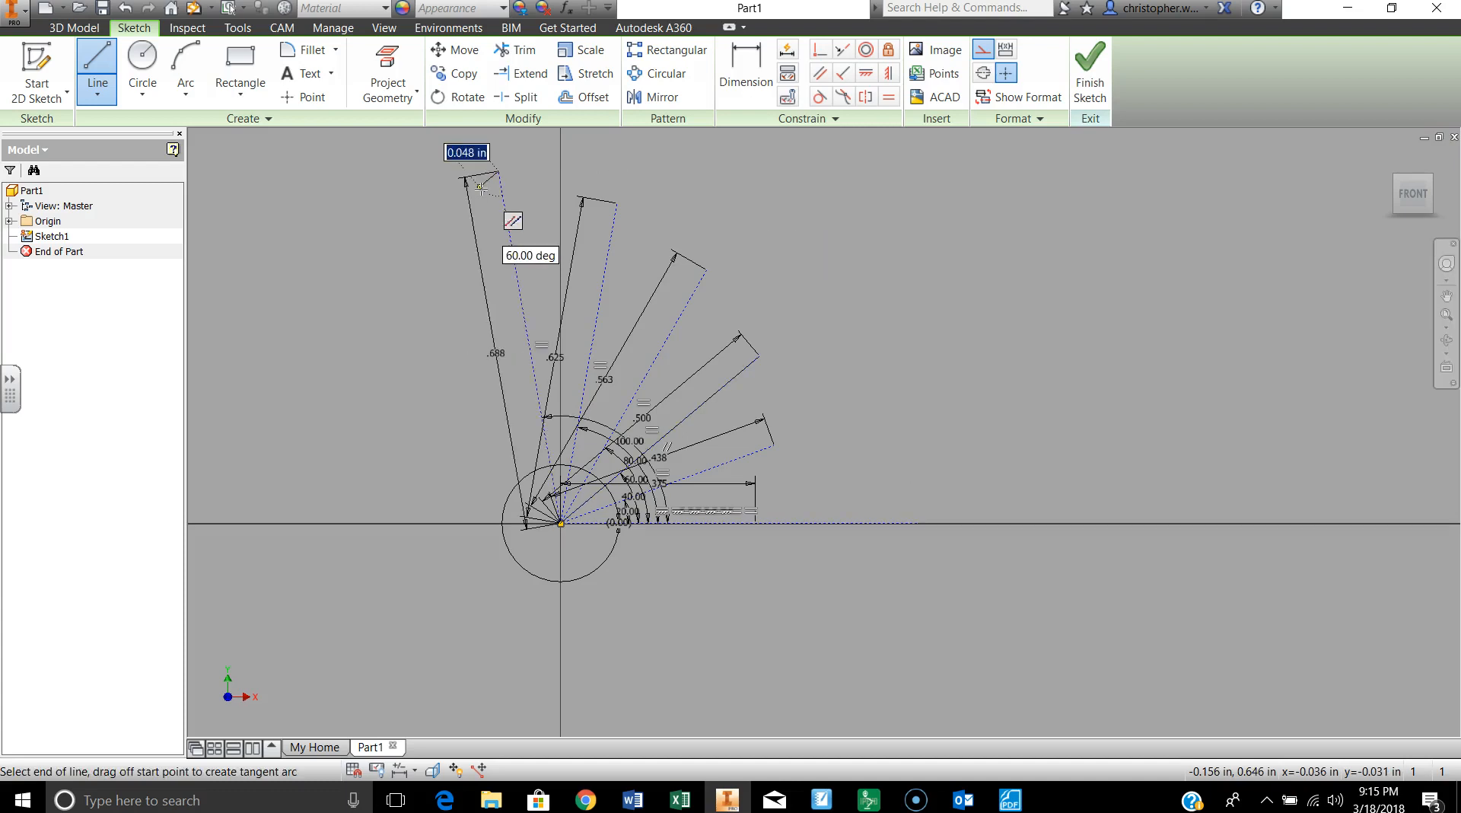
left_click(495, 172)
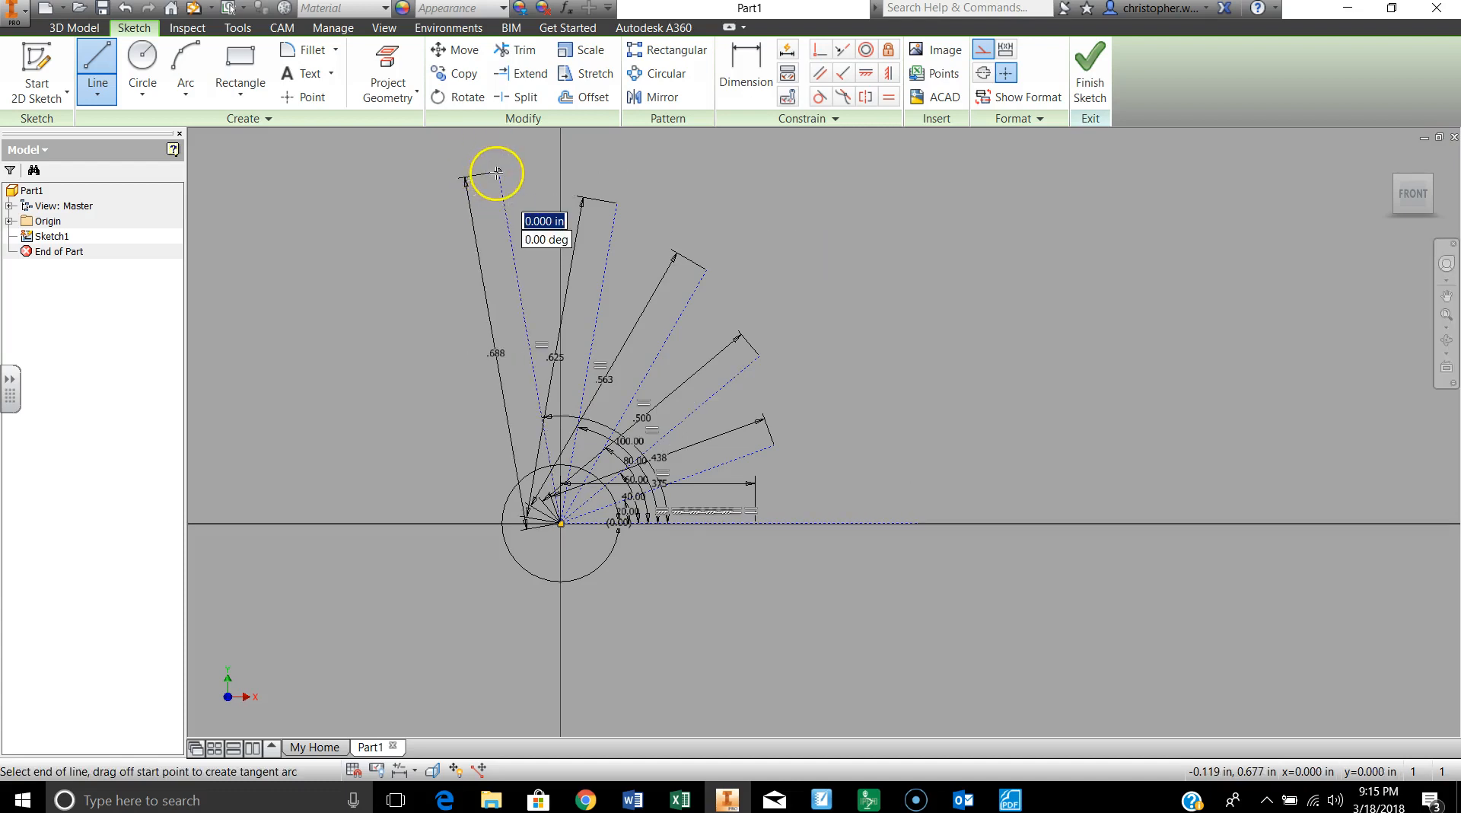
double_click(497, 173)
Step: Draw a construction line from the sketch origin with a length of 12/16 in at an angle of 120 degrees
left_click(560, 523)
type("12/16")
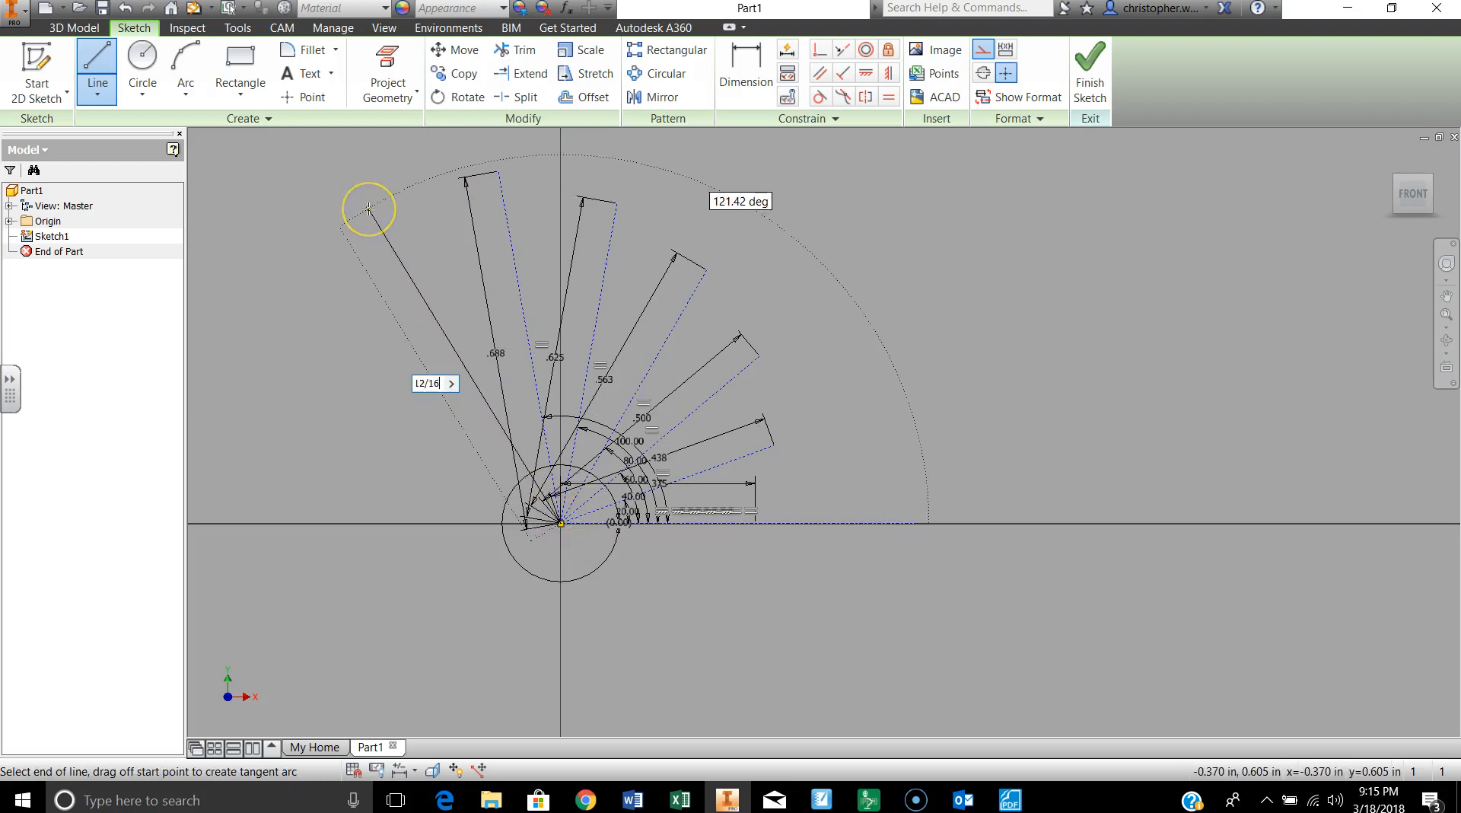
key("Tab")
type("12")
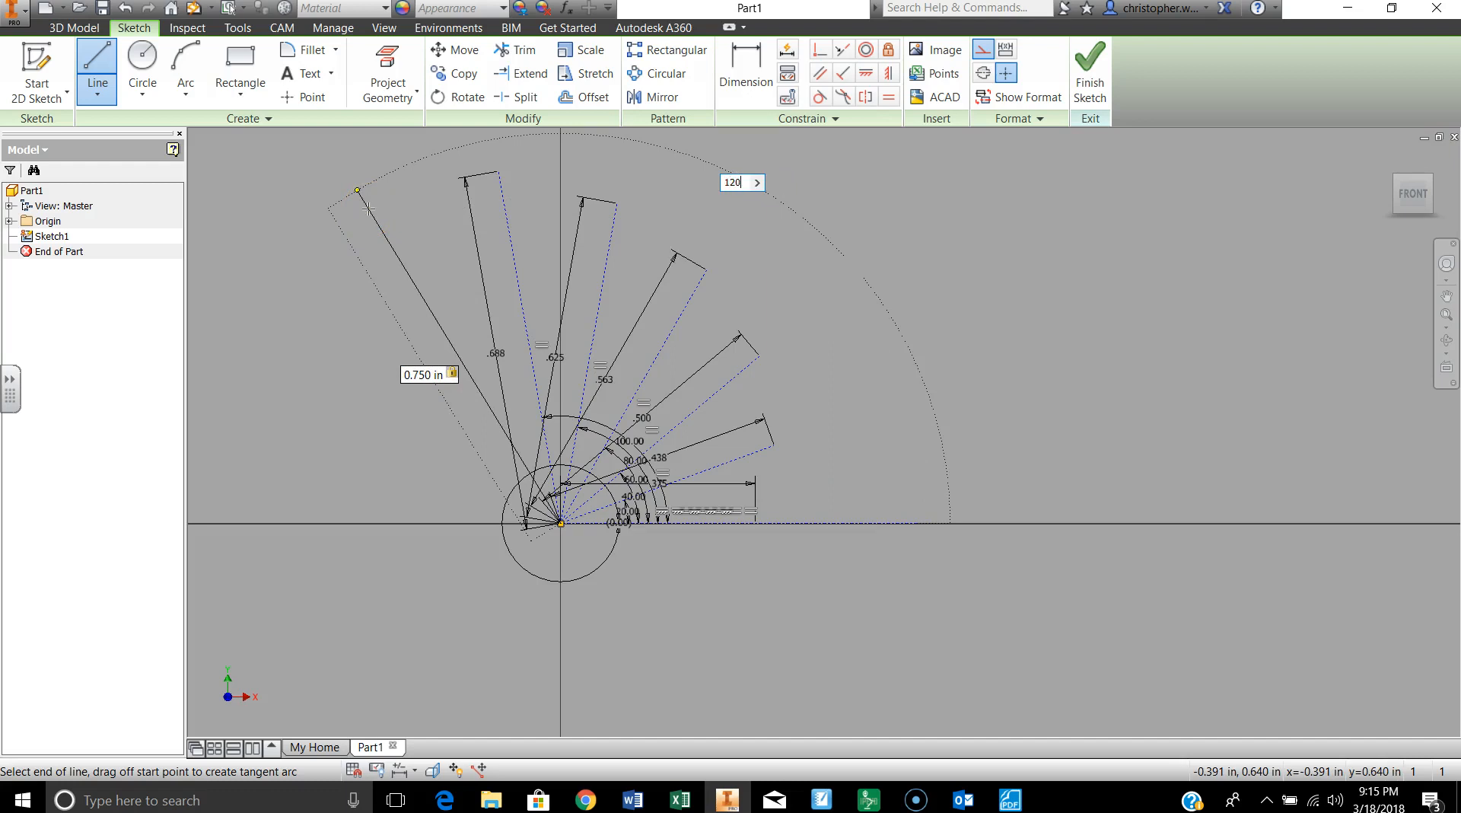
type("0")
key("Return")
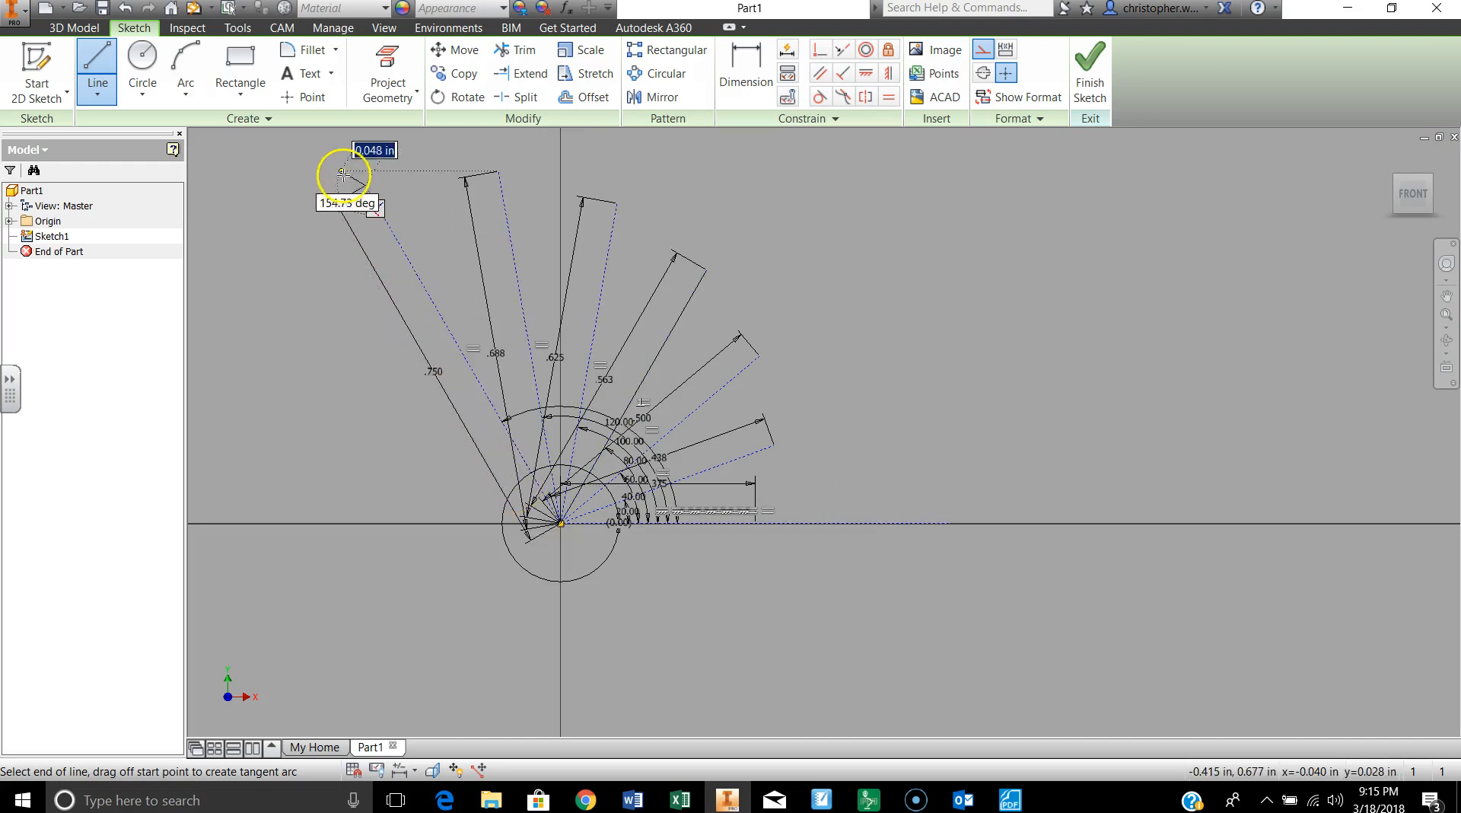
double_click(366, 185)
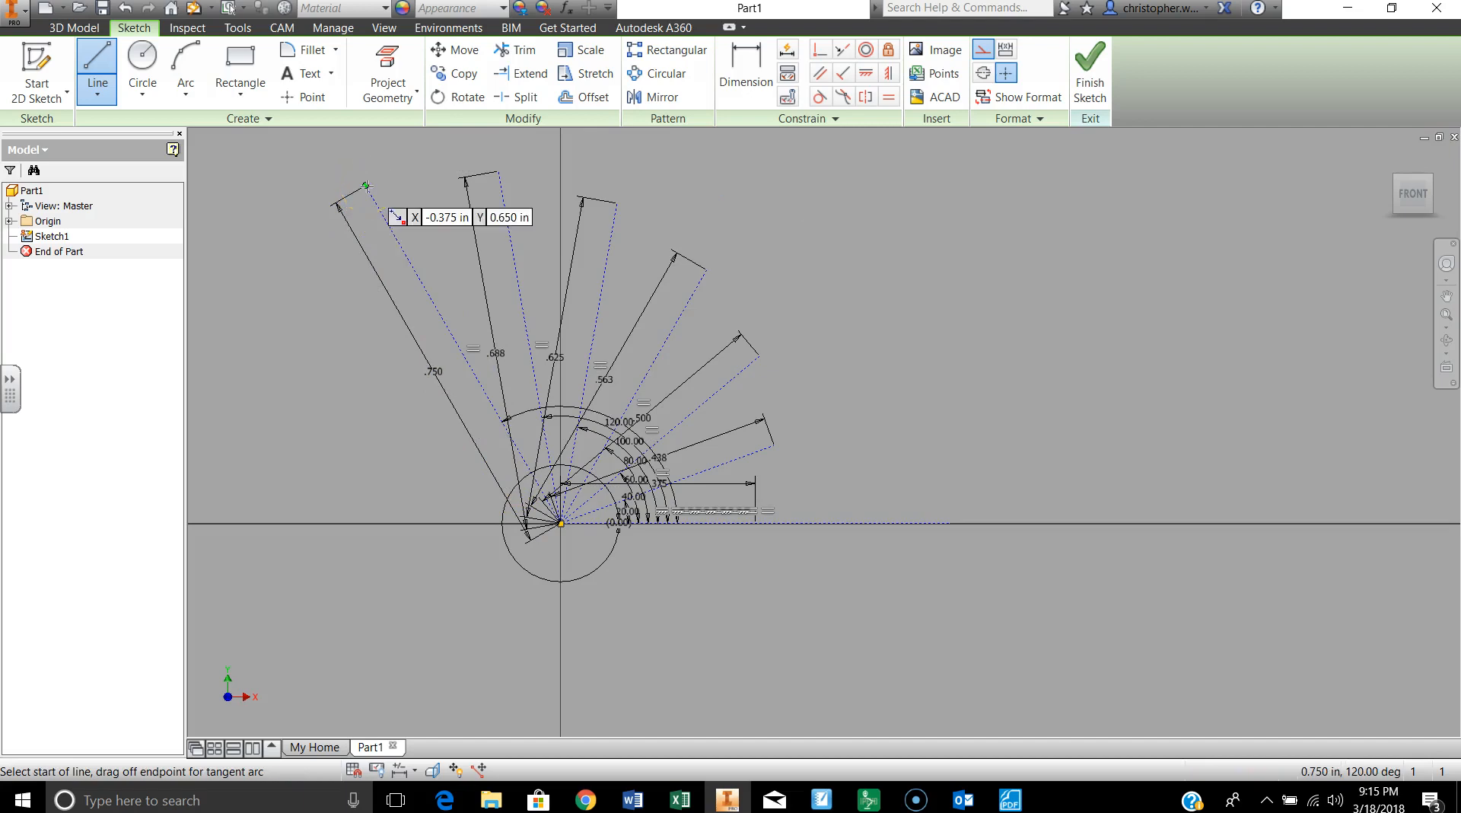
Step: Draw a construction line from the sketch origin with a length of 13/16 in at an angle of 140 degrees
left_click(561, 522)
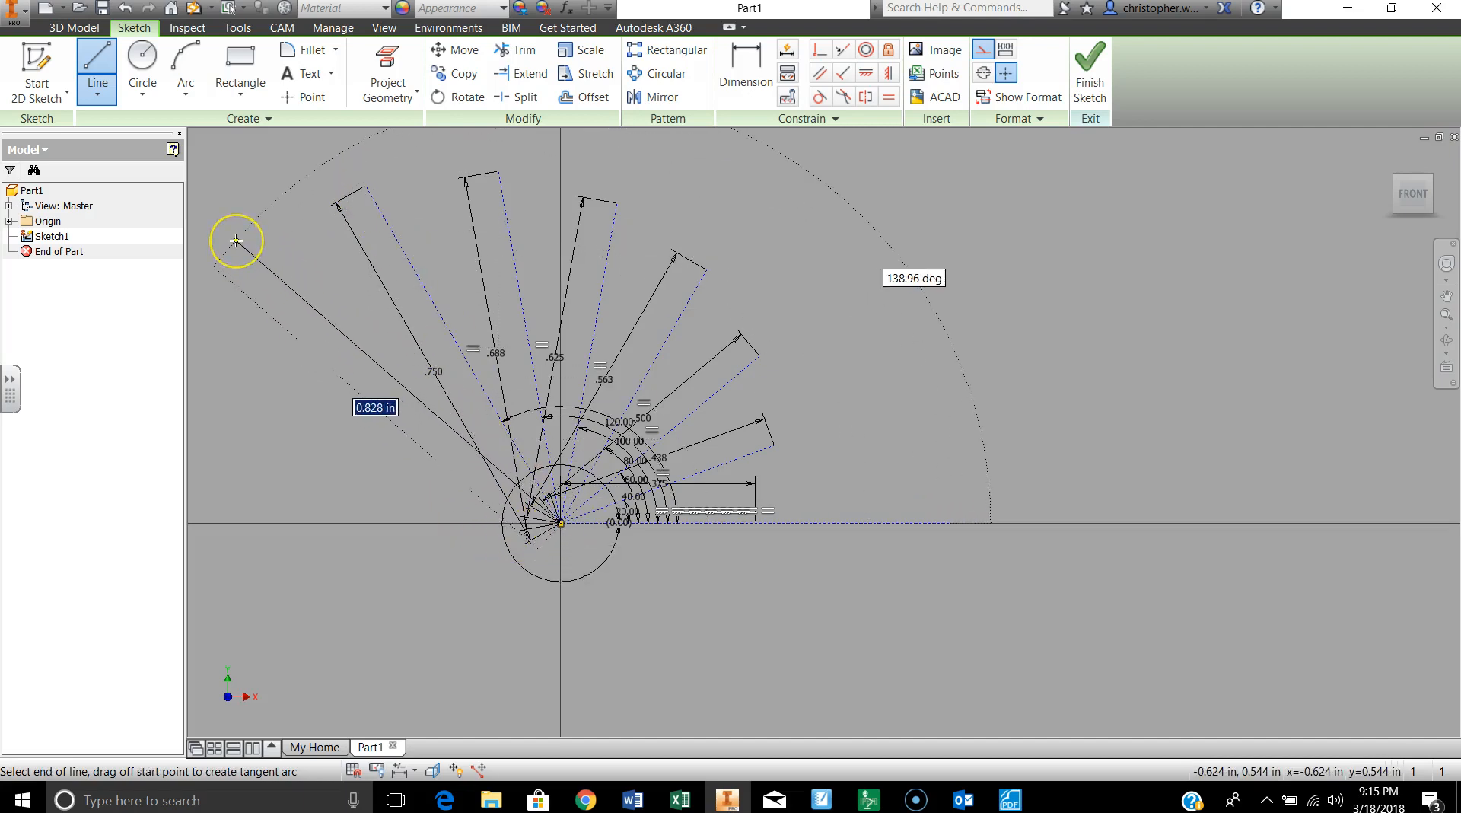
type("13/16")
key("Tab")
type("140")
key("Return")
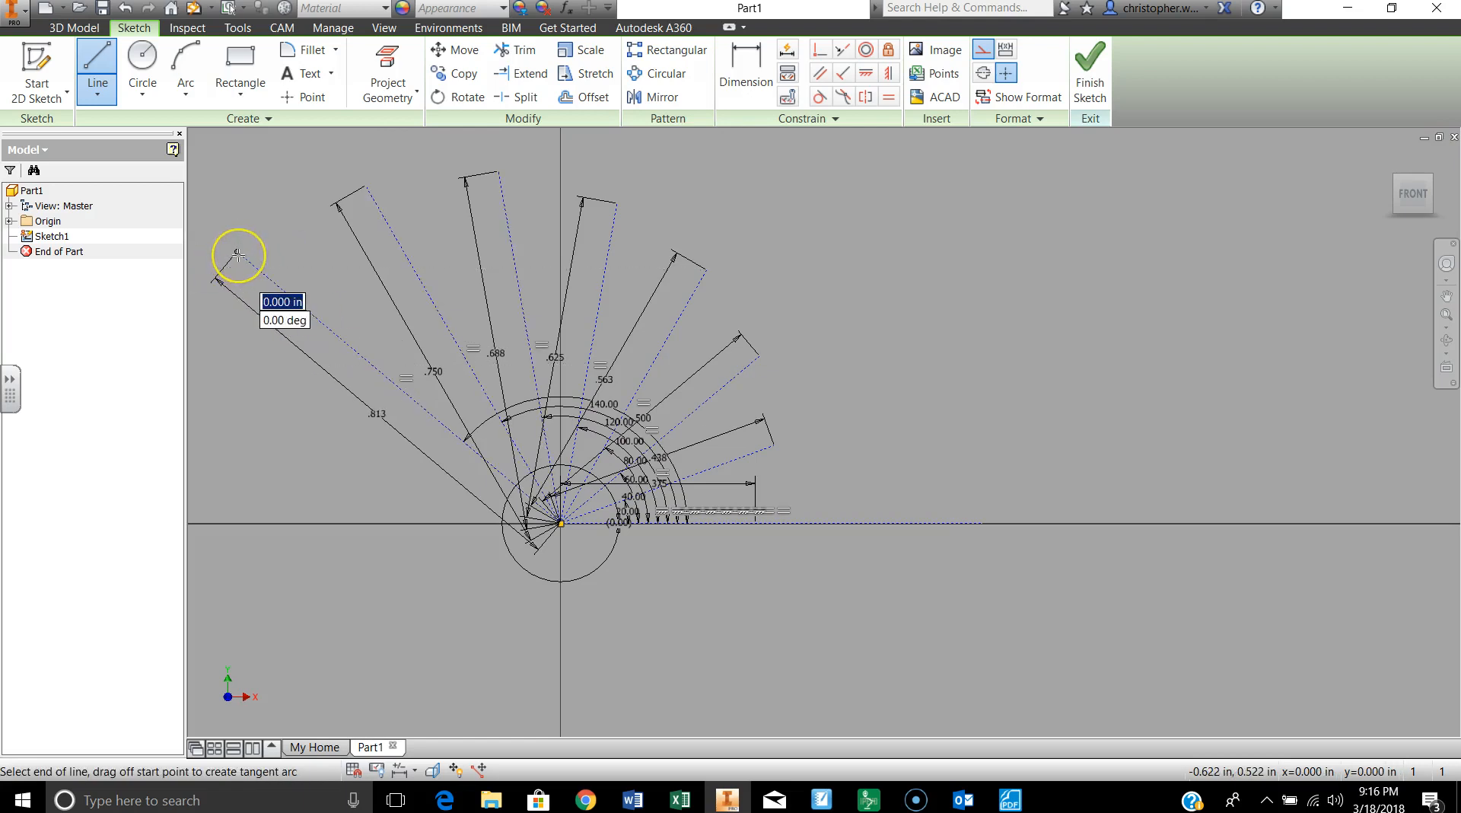
left_click(238, 255)
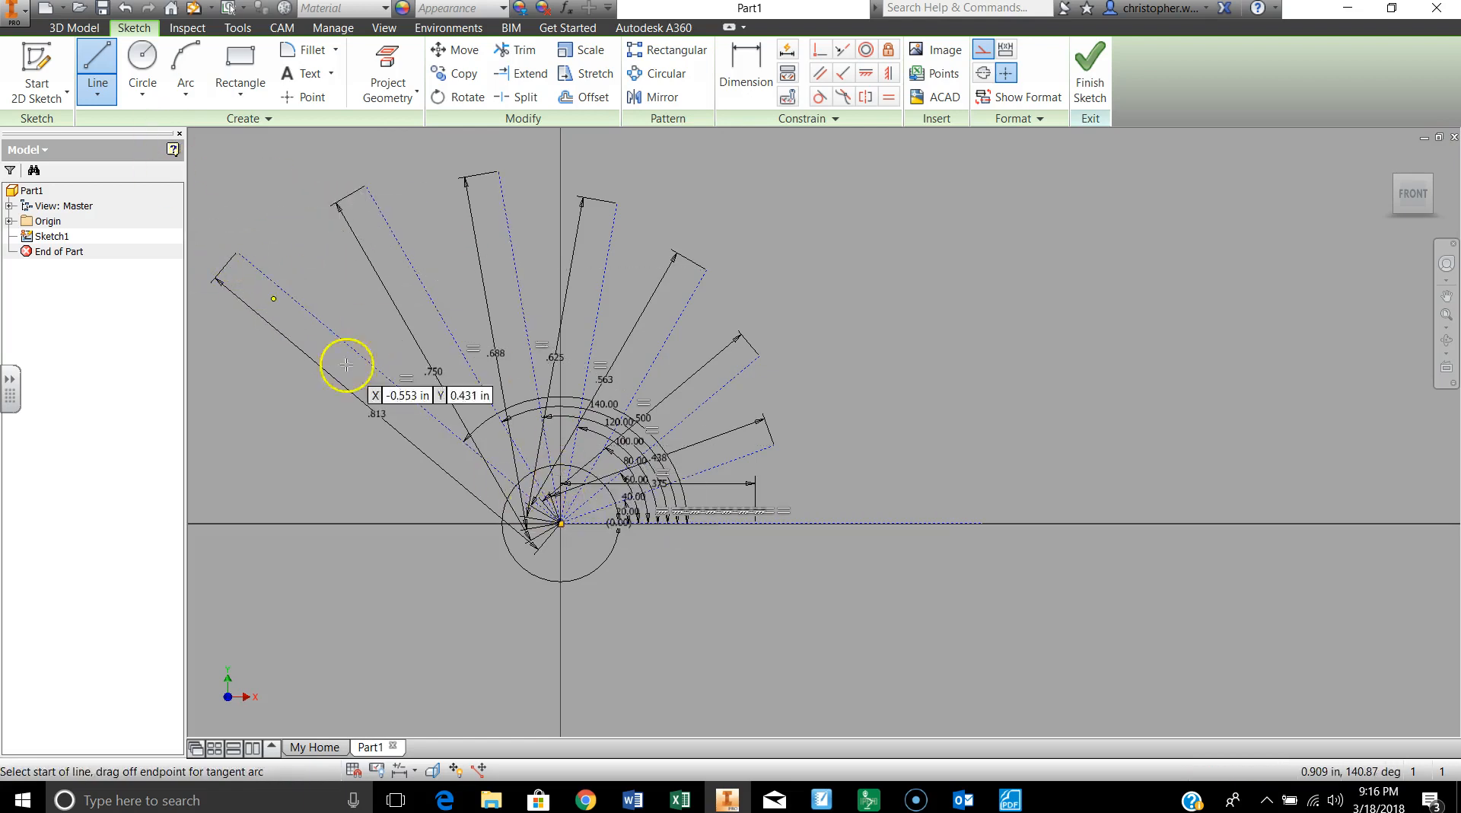
Step: Draw a construction line from the sketch origin with a length of 15/16 in at an angle of 160 degrees
left_click(560, 523)
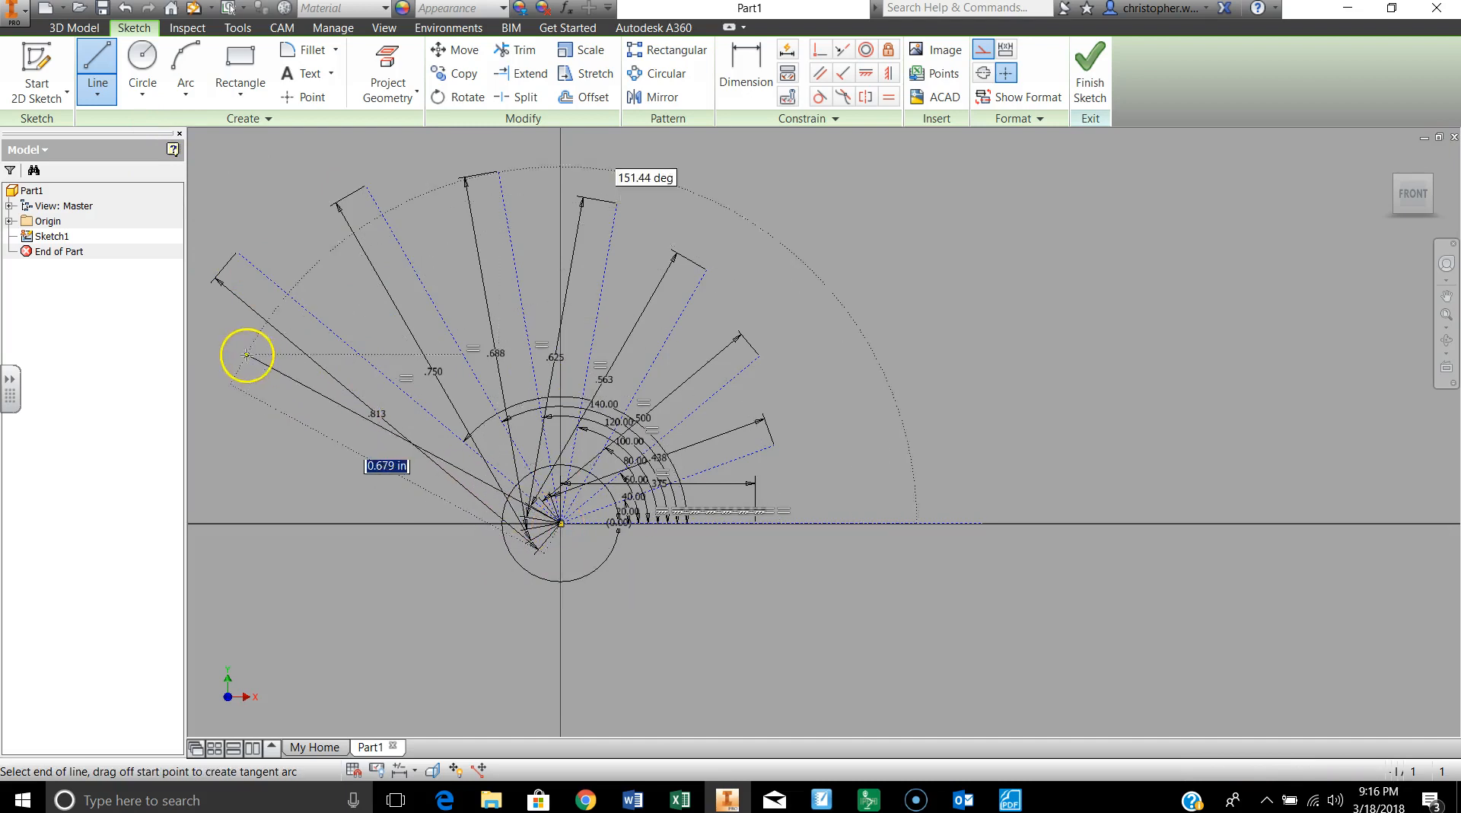
type("1")
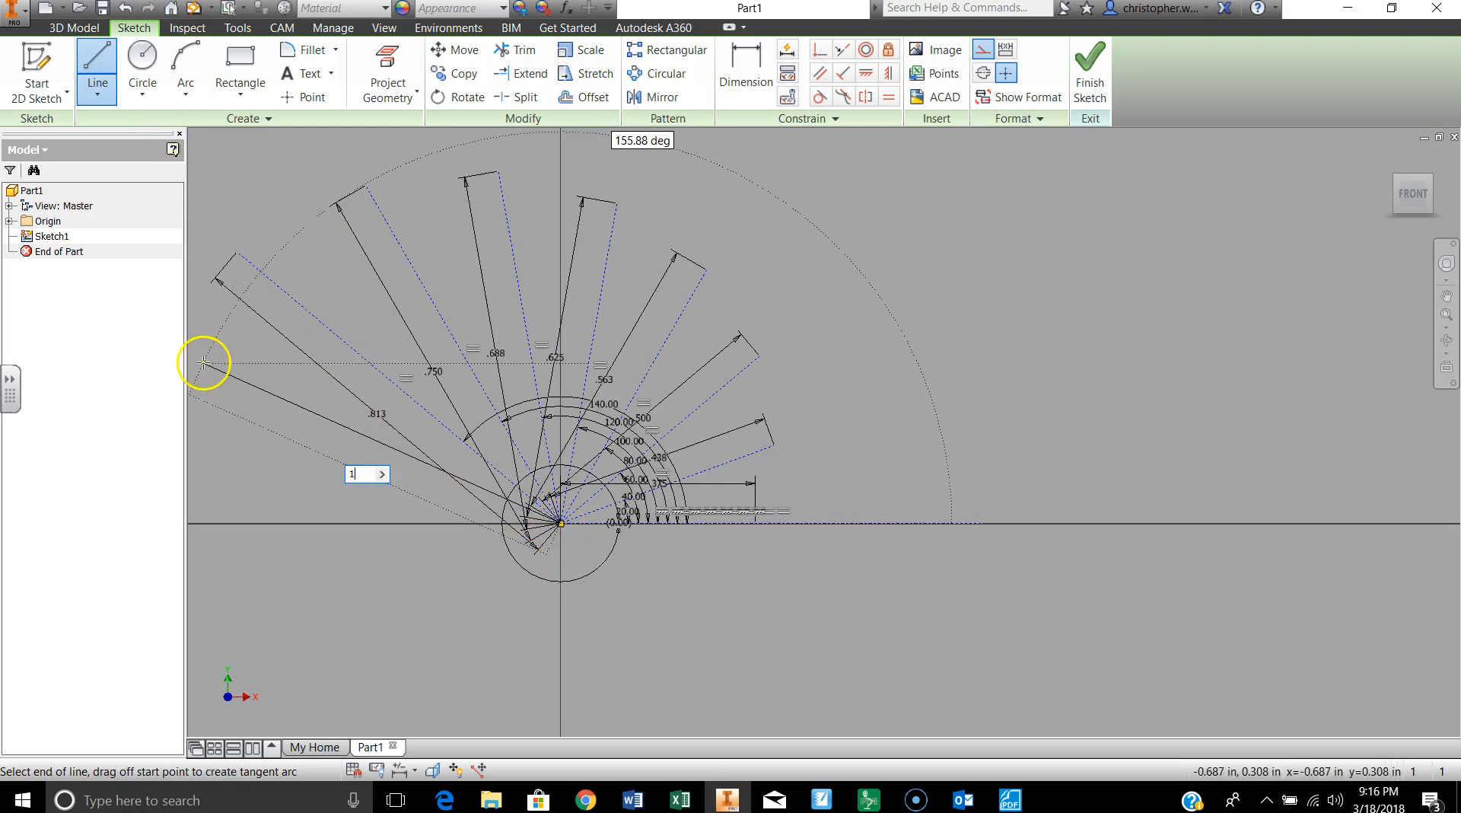
type("5/16")
key("Tab")
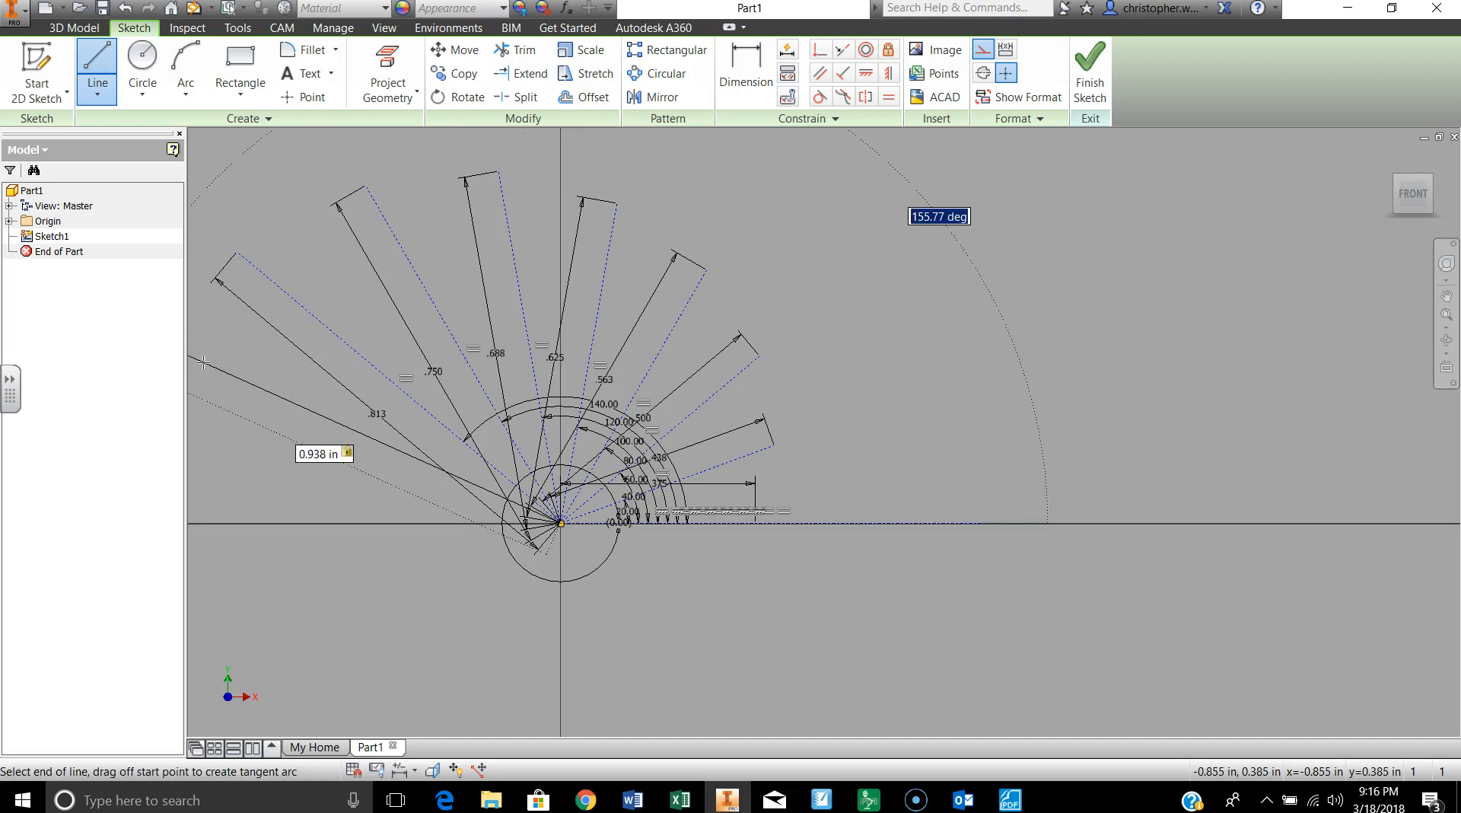
type("1")
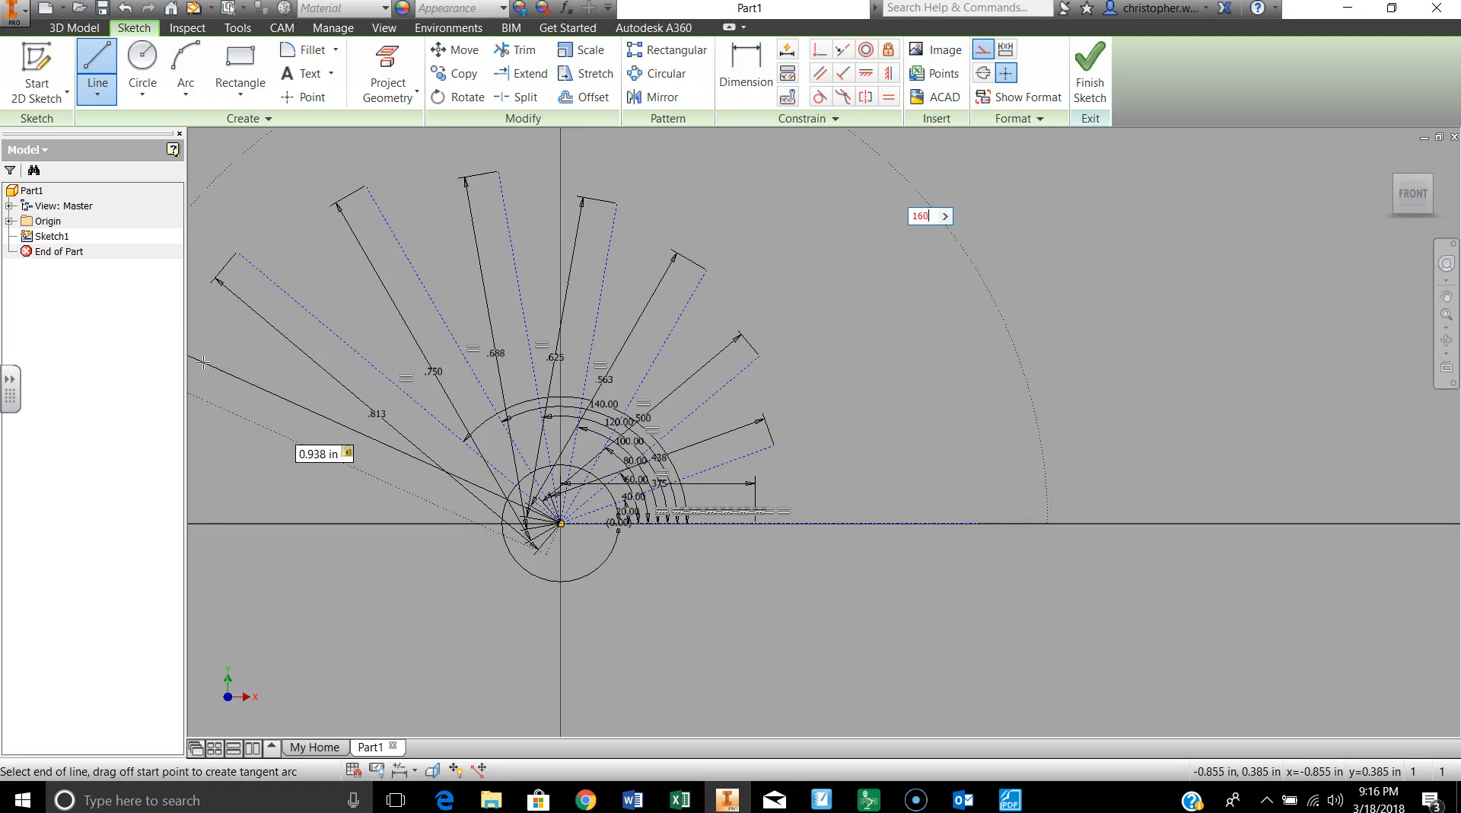
type("60")
key("Tab")
key("Return")
middle_click_drag(248, 434, 499, 417)
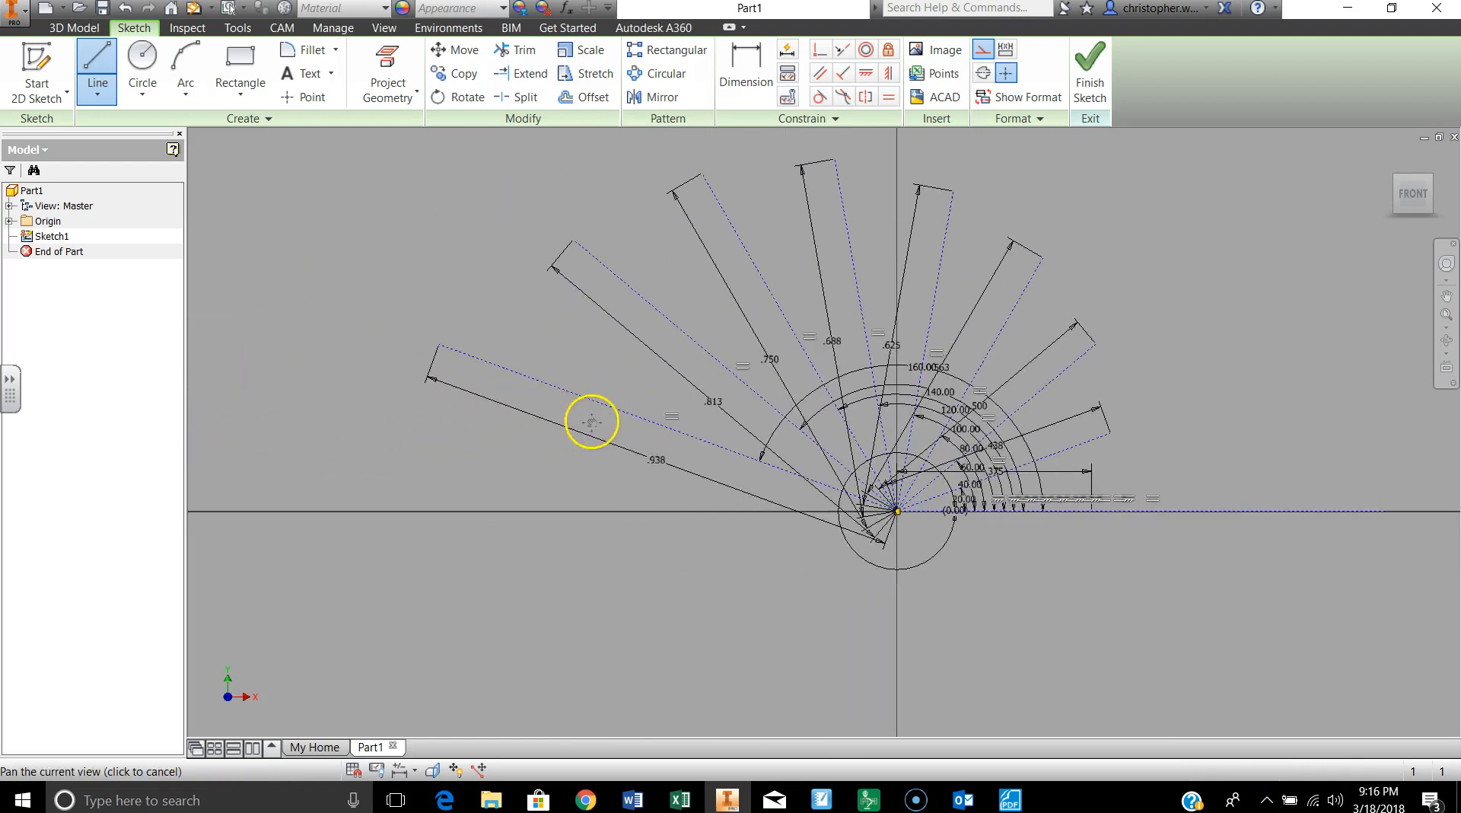
double_click(439, 345)
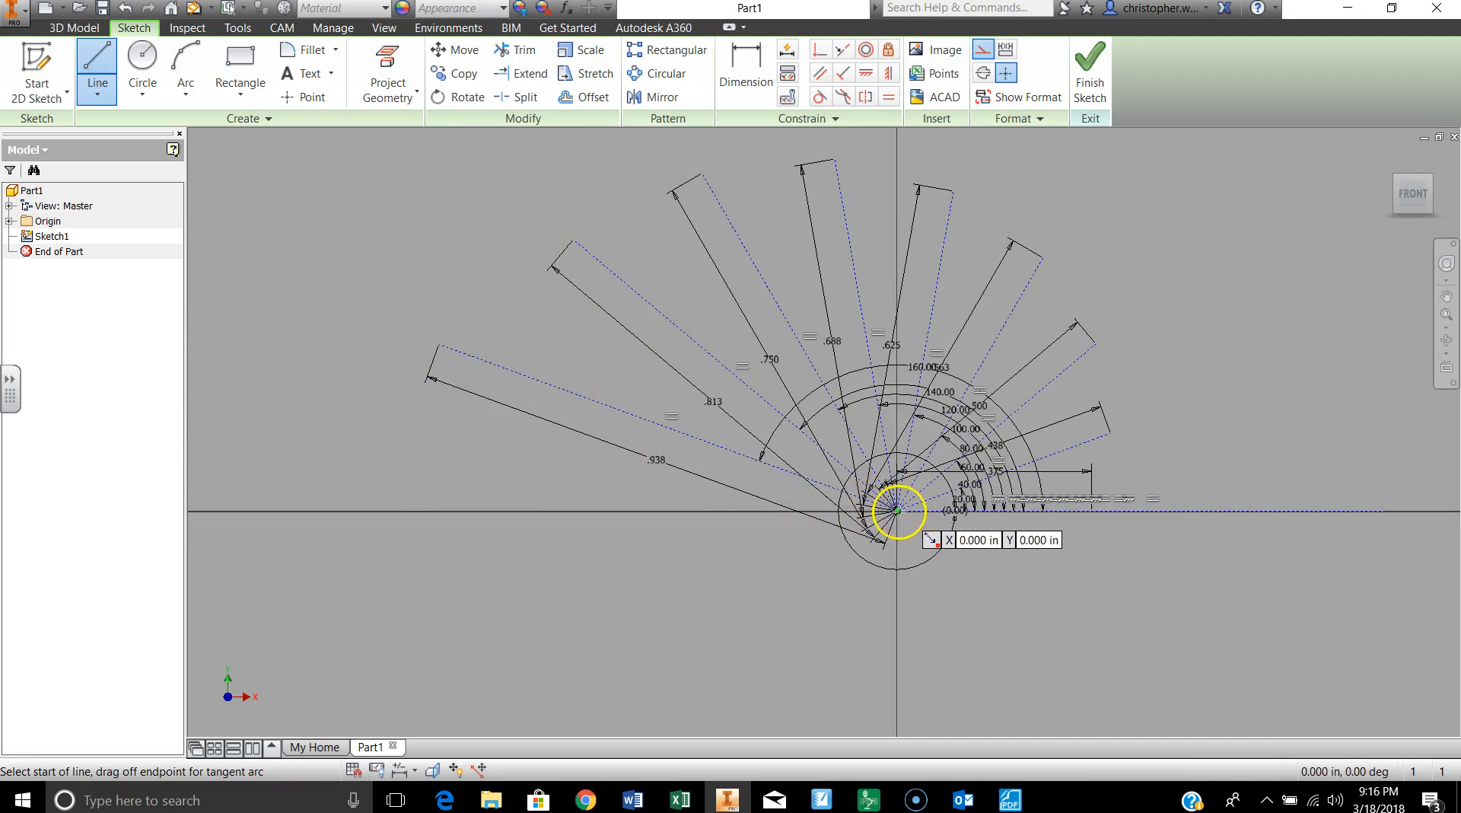
Step: Draw a construction line from the sketch origin with a length of 16/16 in at an angle of 180 degrees
left_click(898, 510)
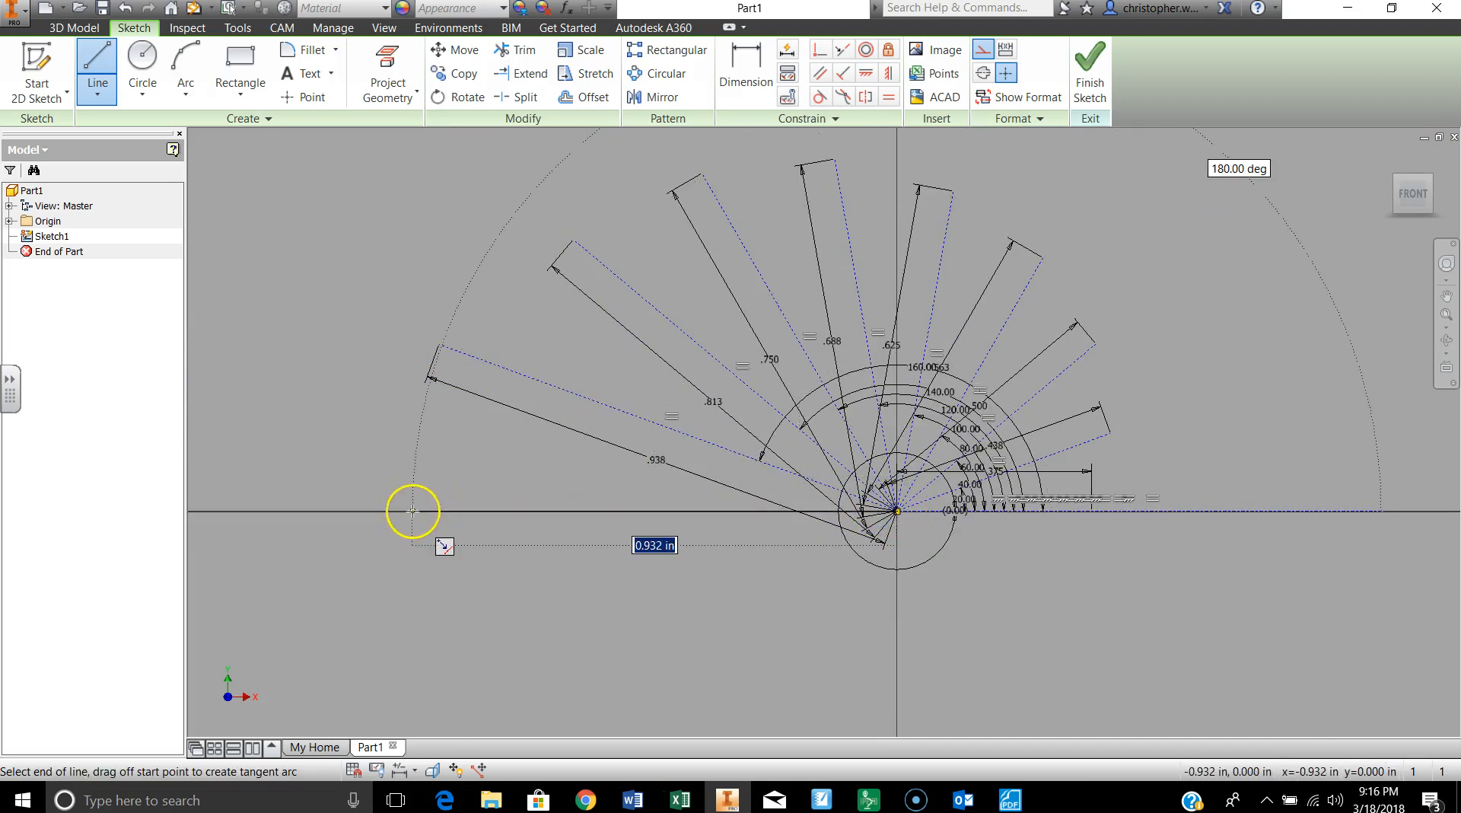
type("1")
type("6/16")
key("Tab")
type("1")
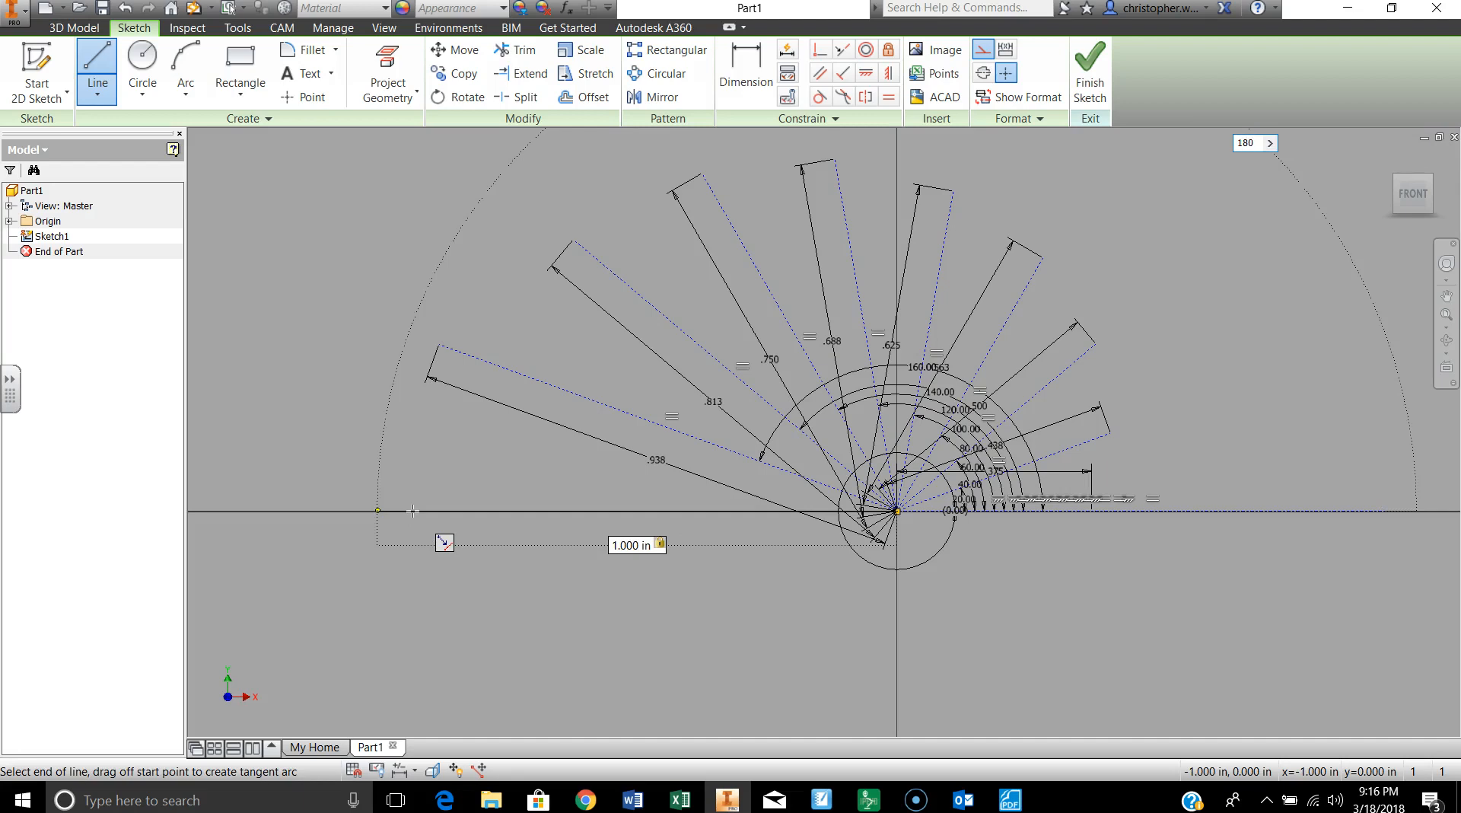
key("Return")
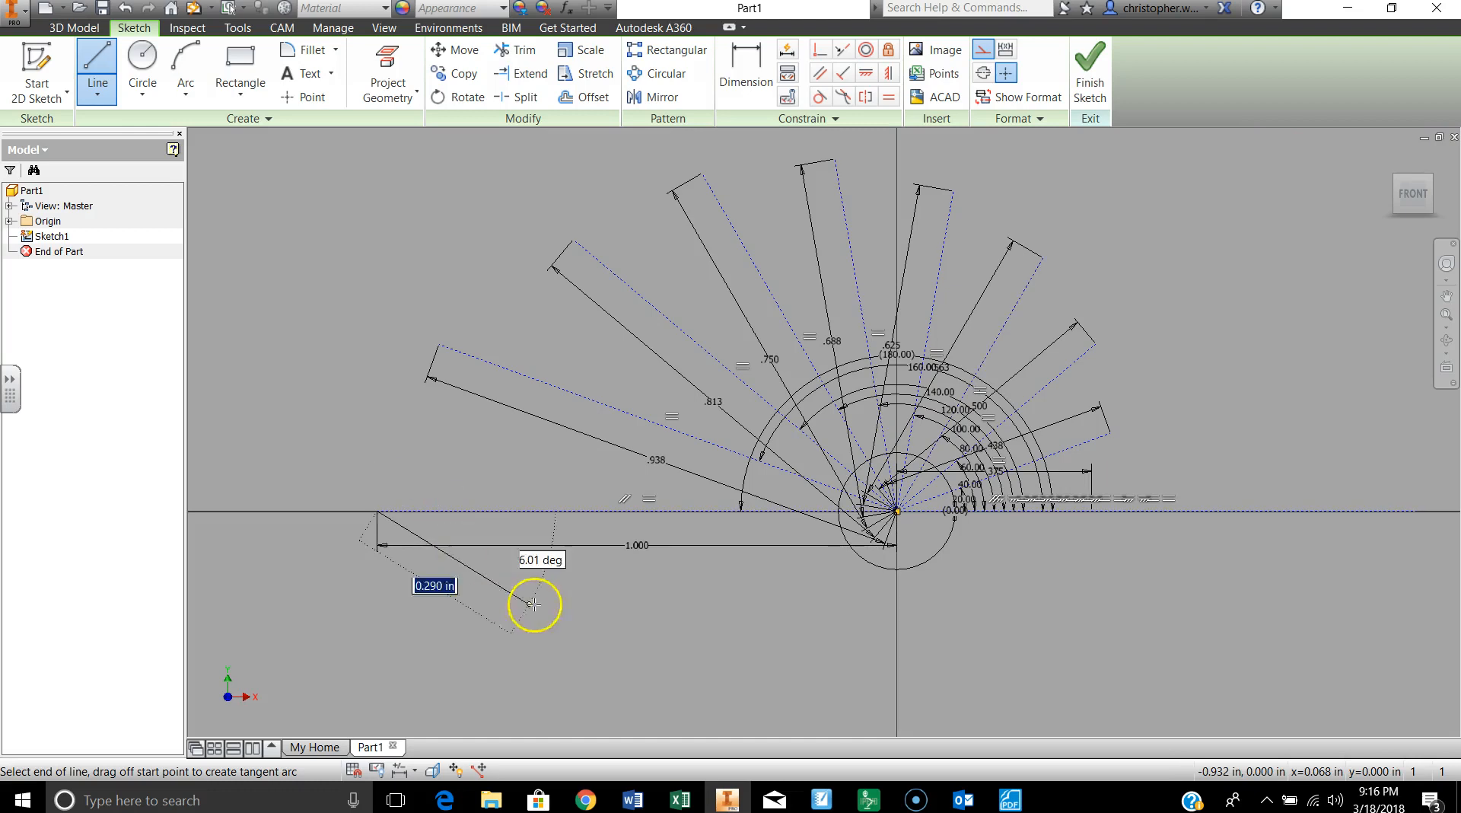
double_click(378, 511)
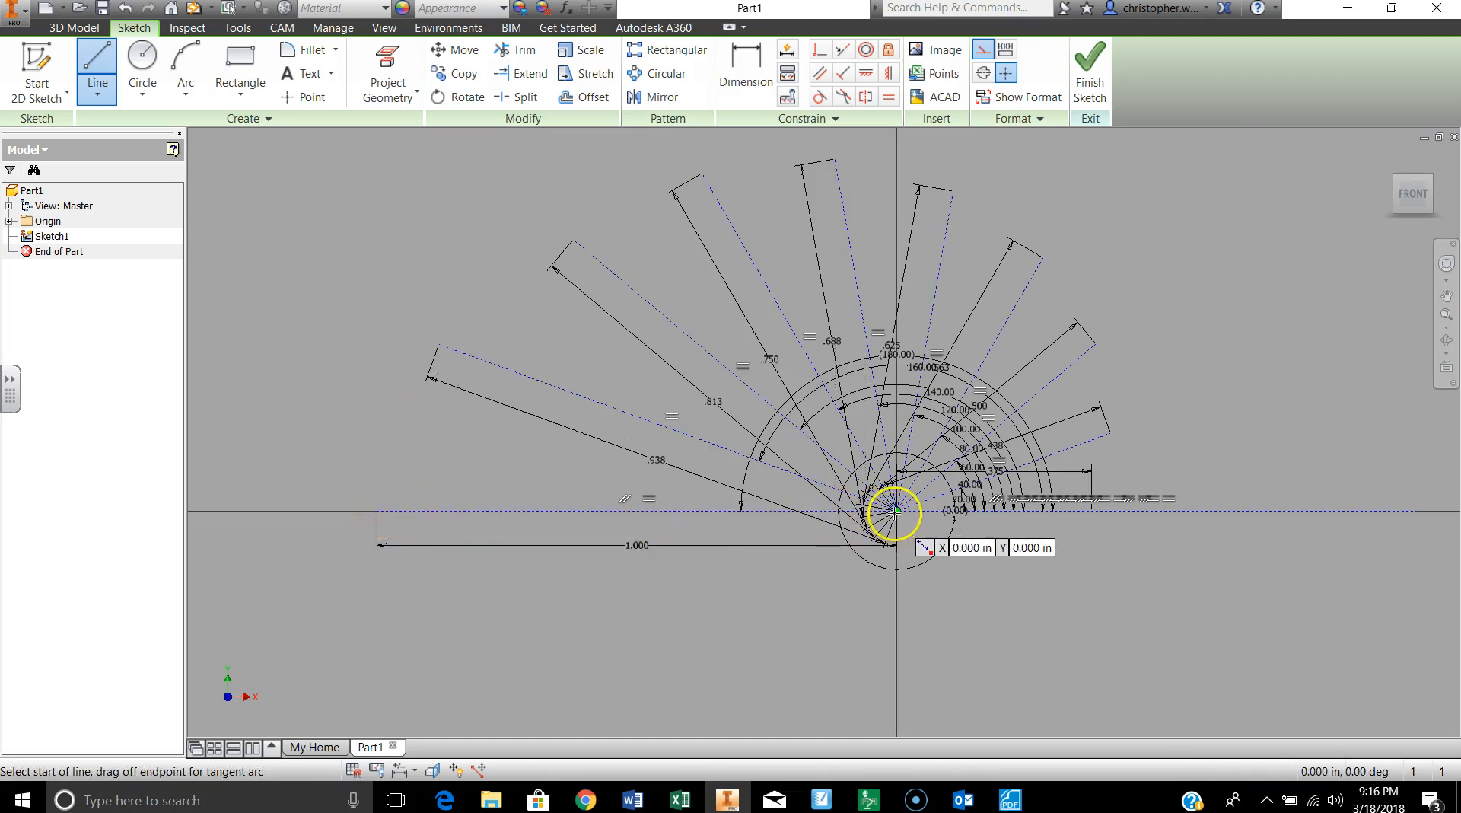
Step: Draw a 17/16 in construction line from the sketch origin, 160 degrees clockwise from the horizontal axis, and end the line chain
left_click(895, 512)
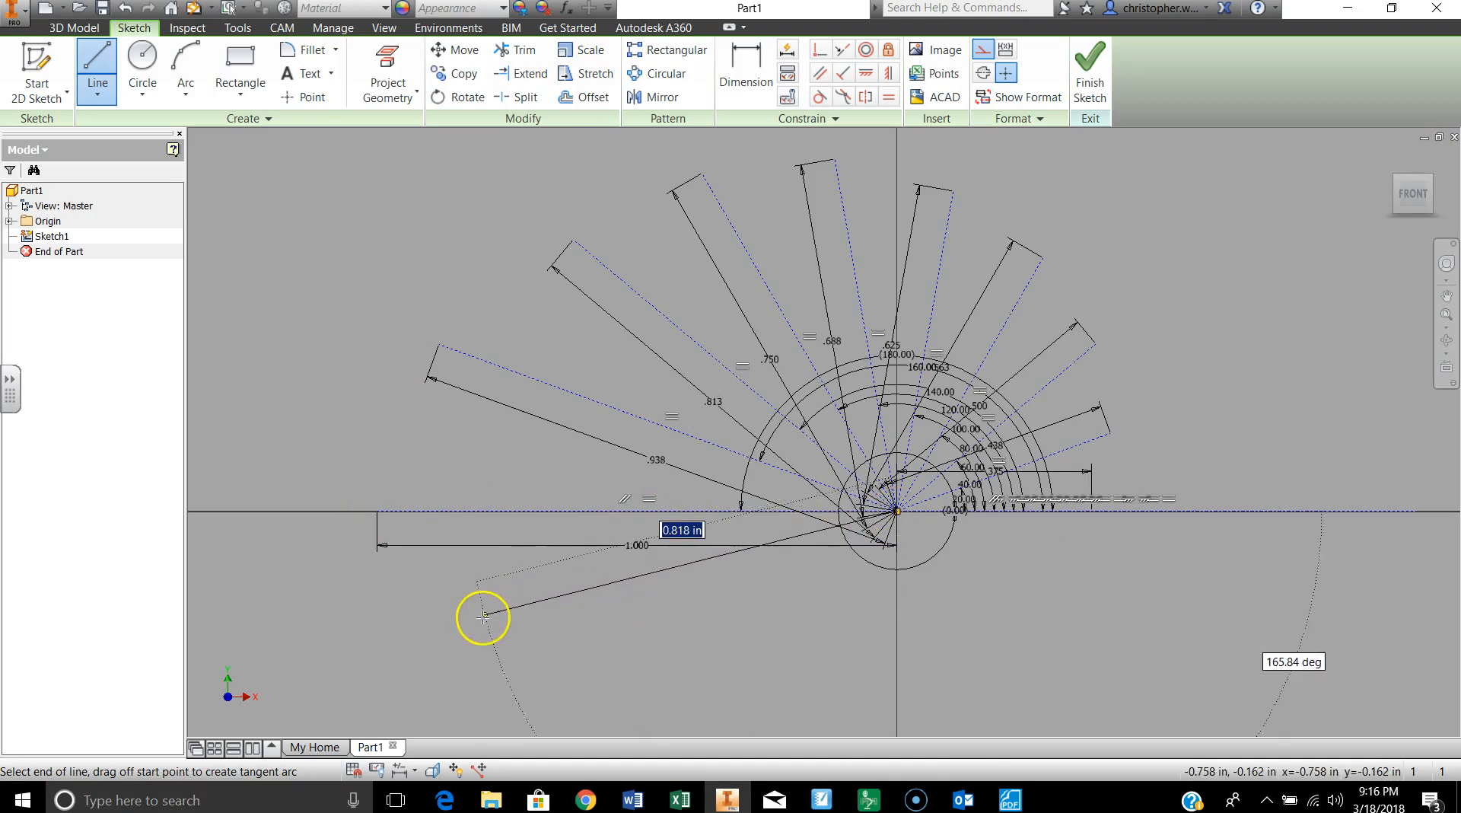
middle_click_drag(470, 620, 470, 486)
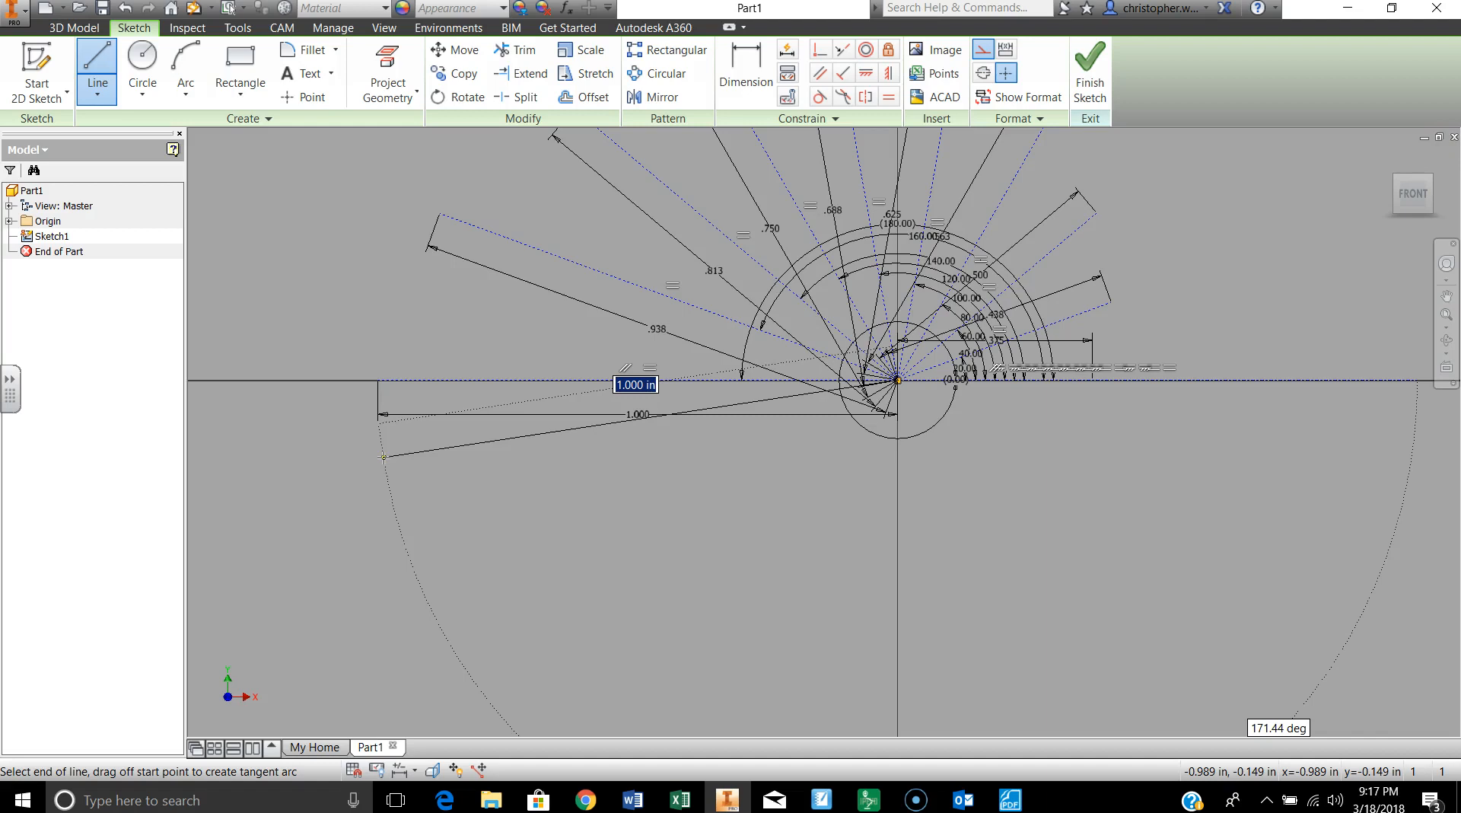
type("1")
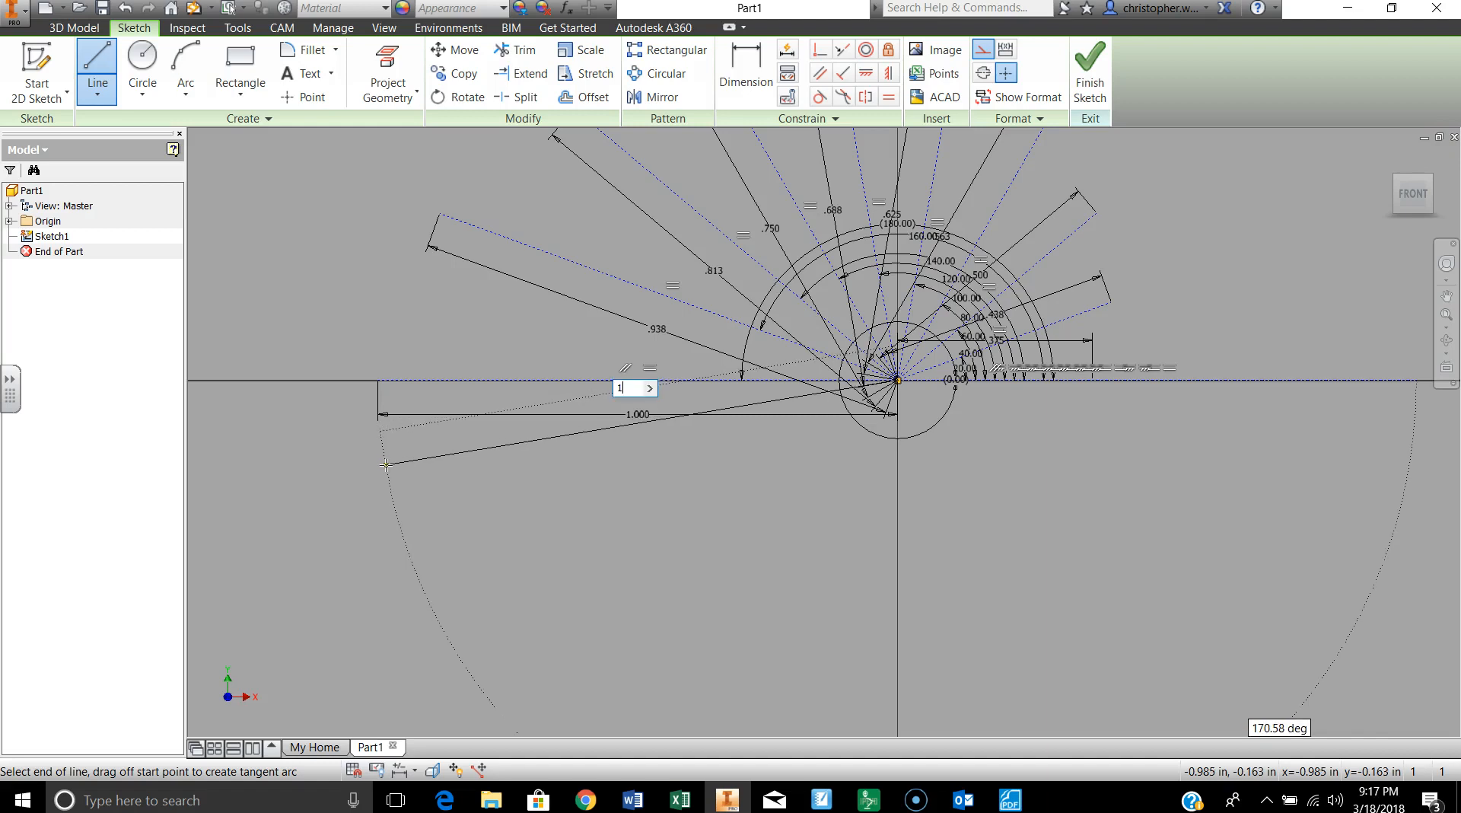
type("7/16")
key("Tab")
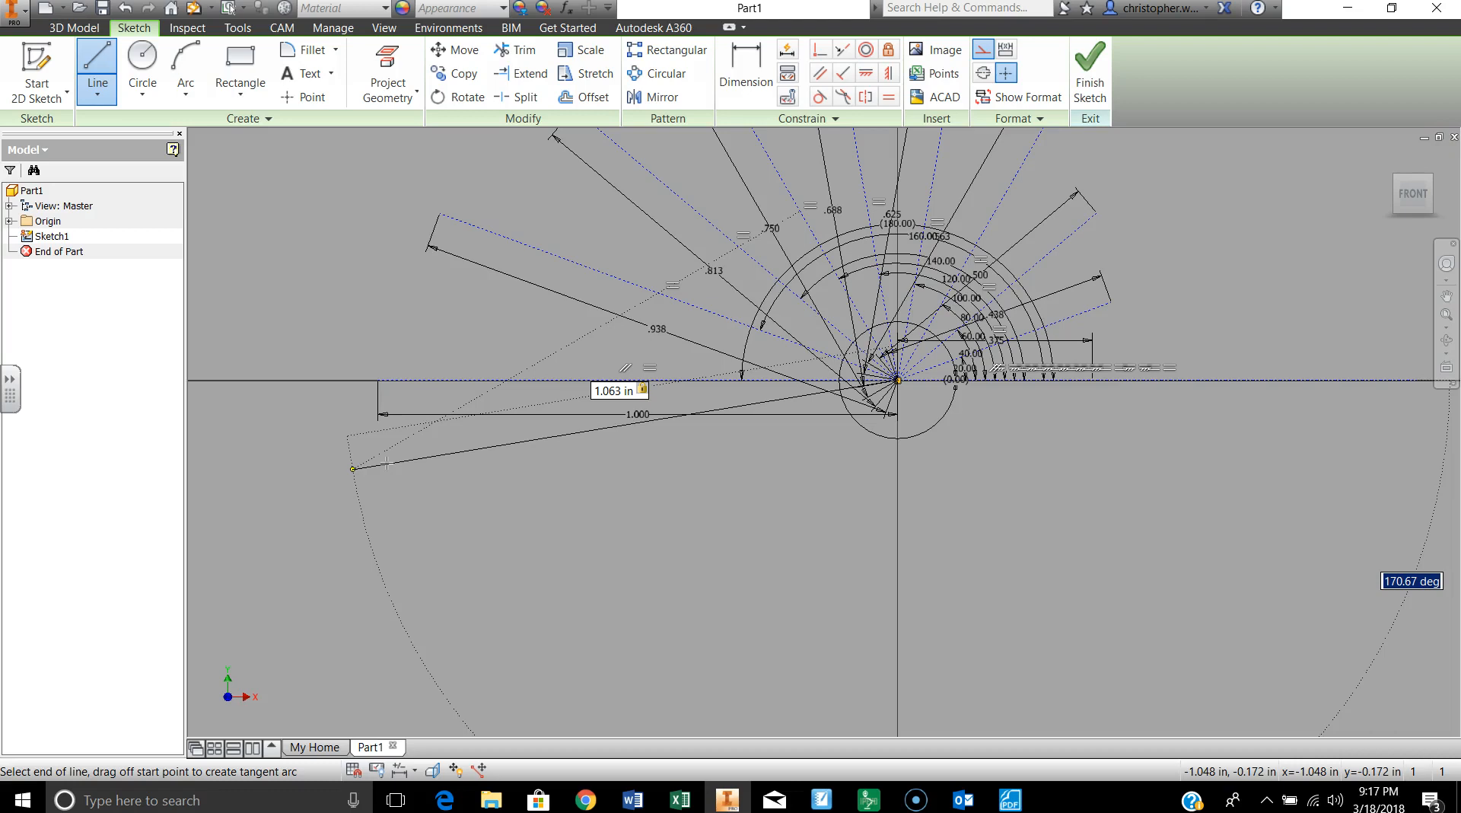
type("160")
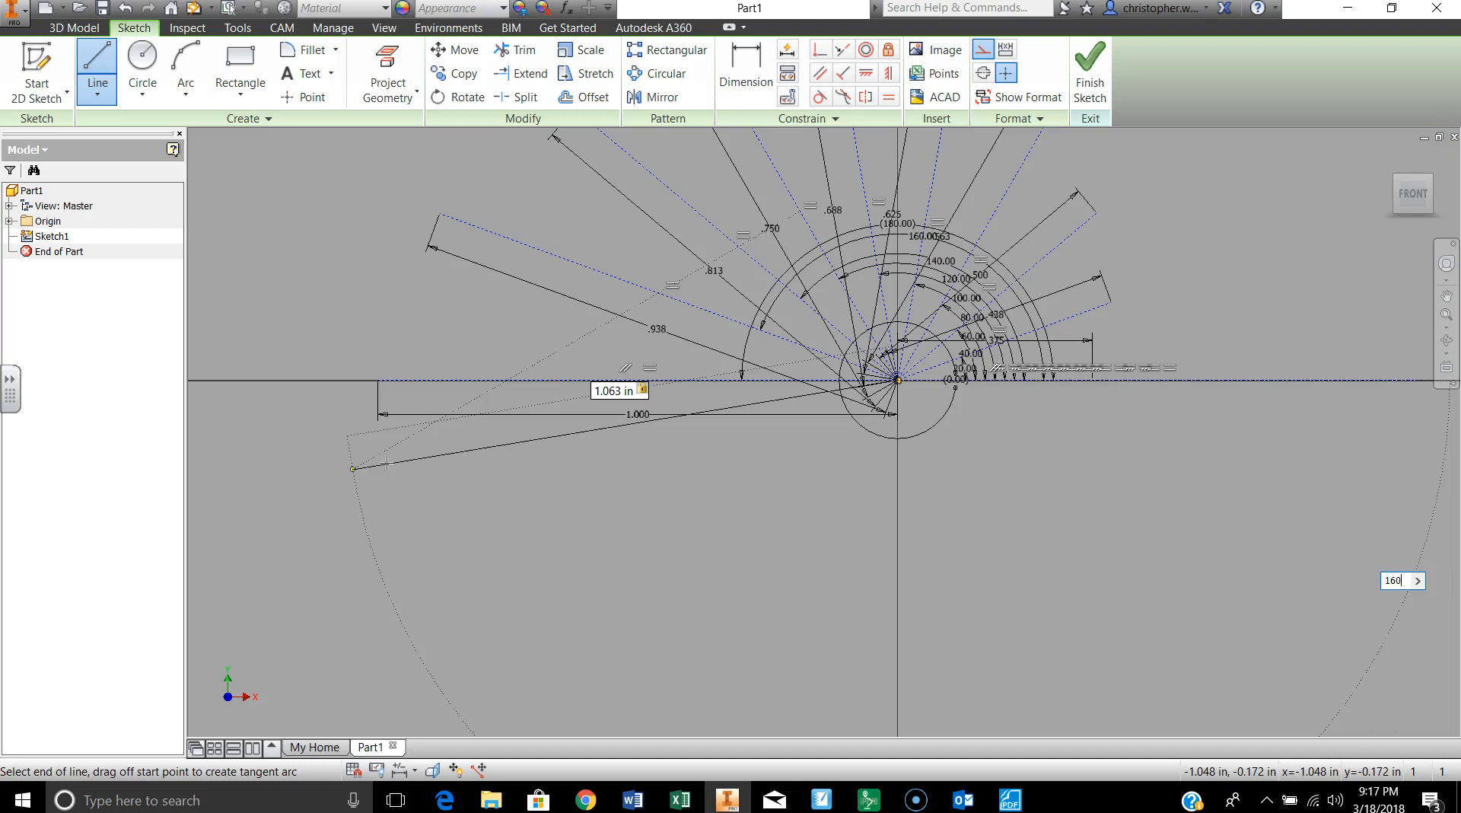
key("Return")
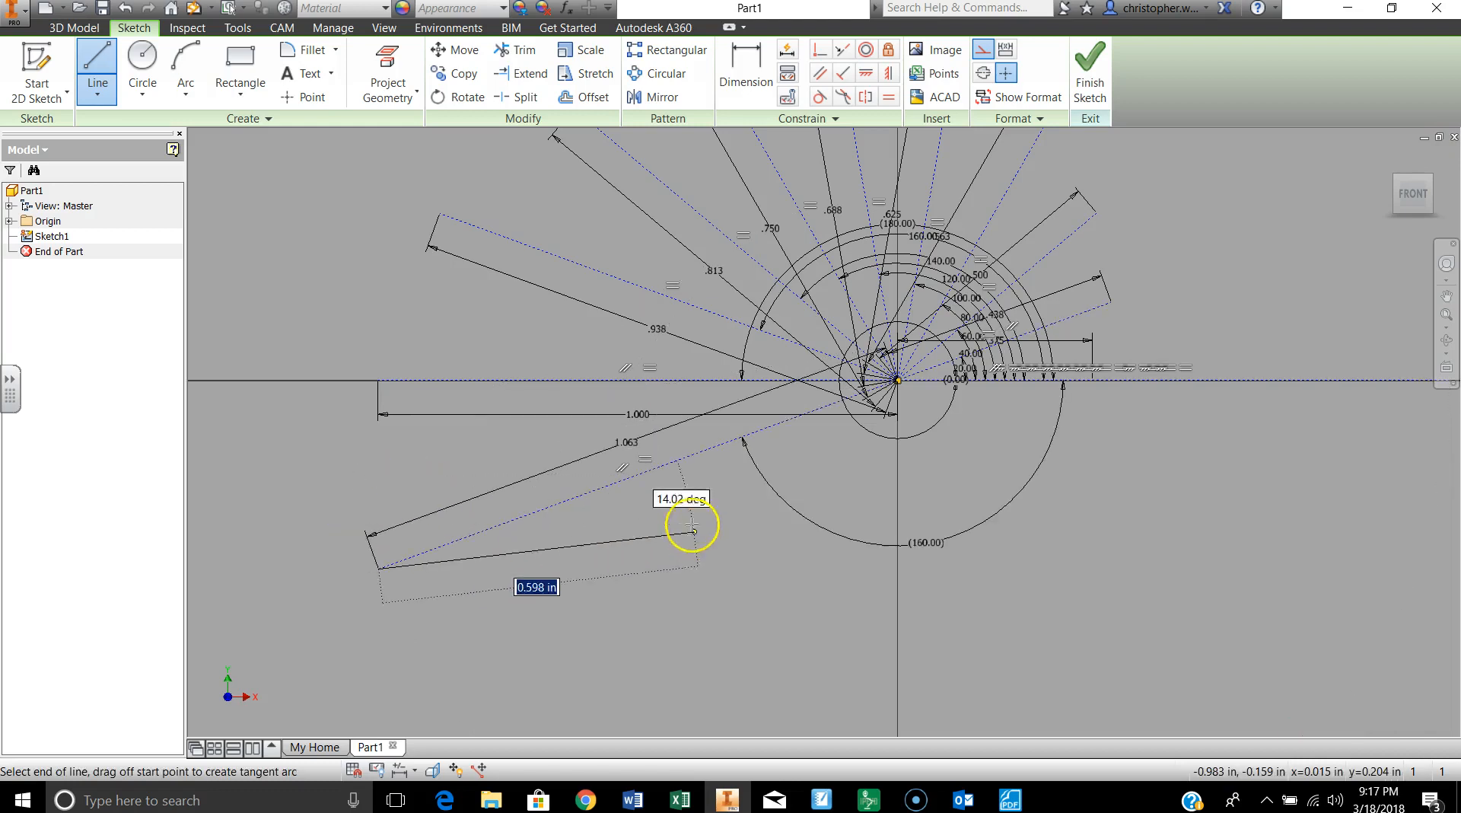
left_click(376, 567)
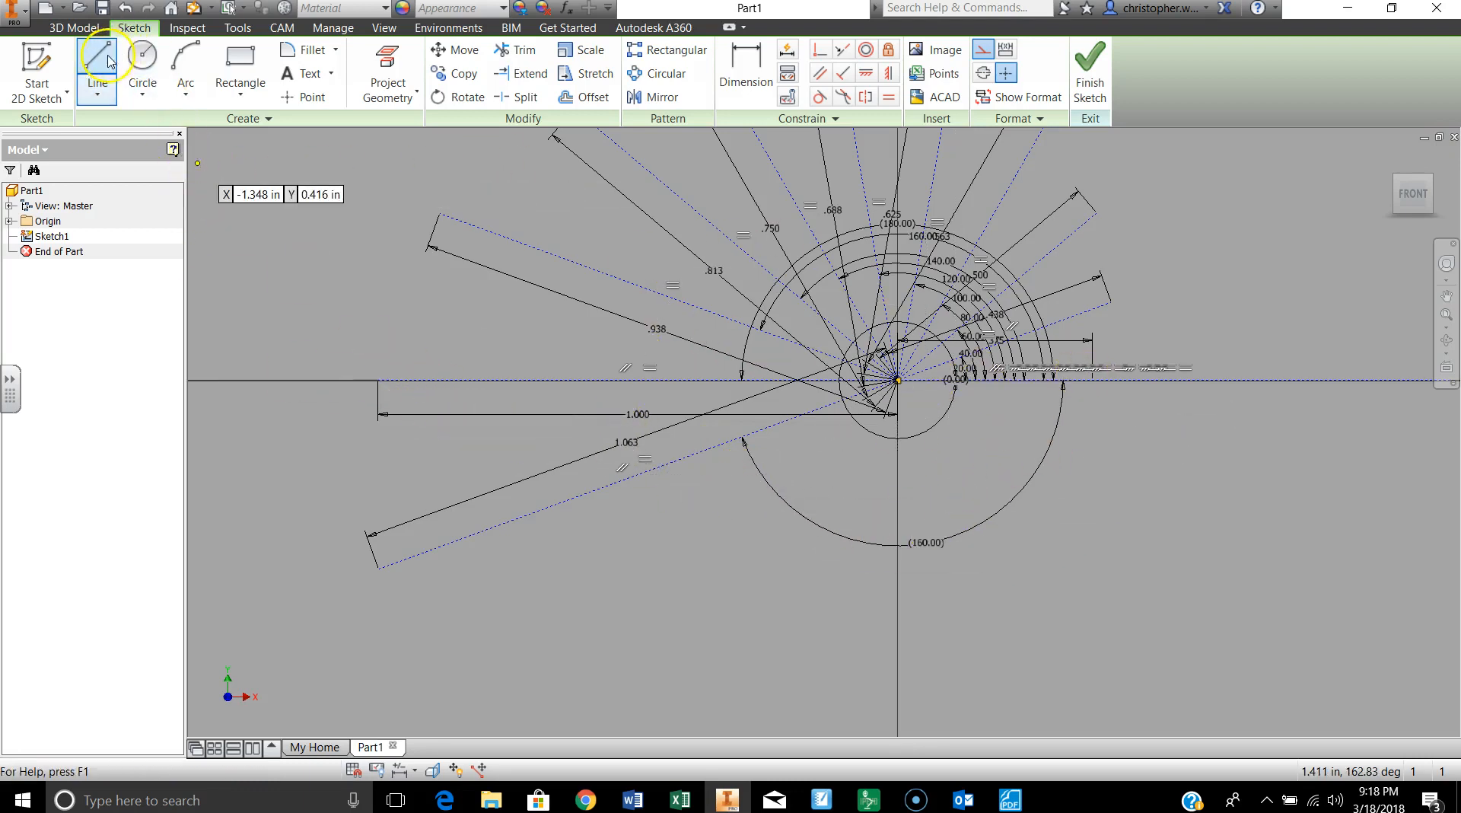
Step: Draw an 18/16 in construction line from the sketch origin, 140 degrees clockwise from the horizontal axis, and end the line chain
left_click(898, 379)
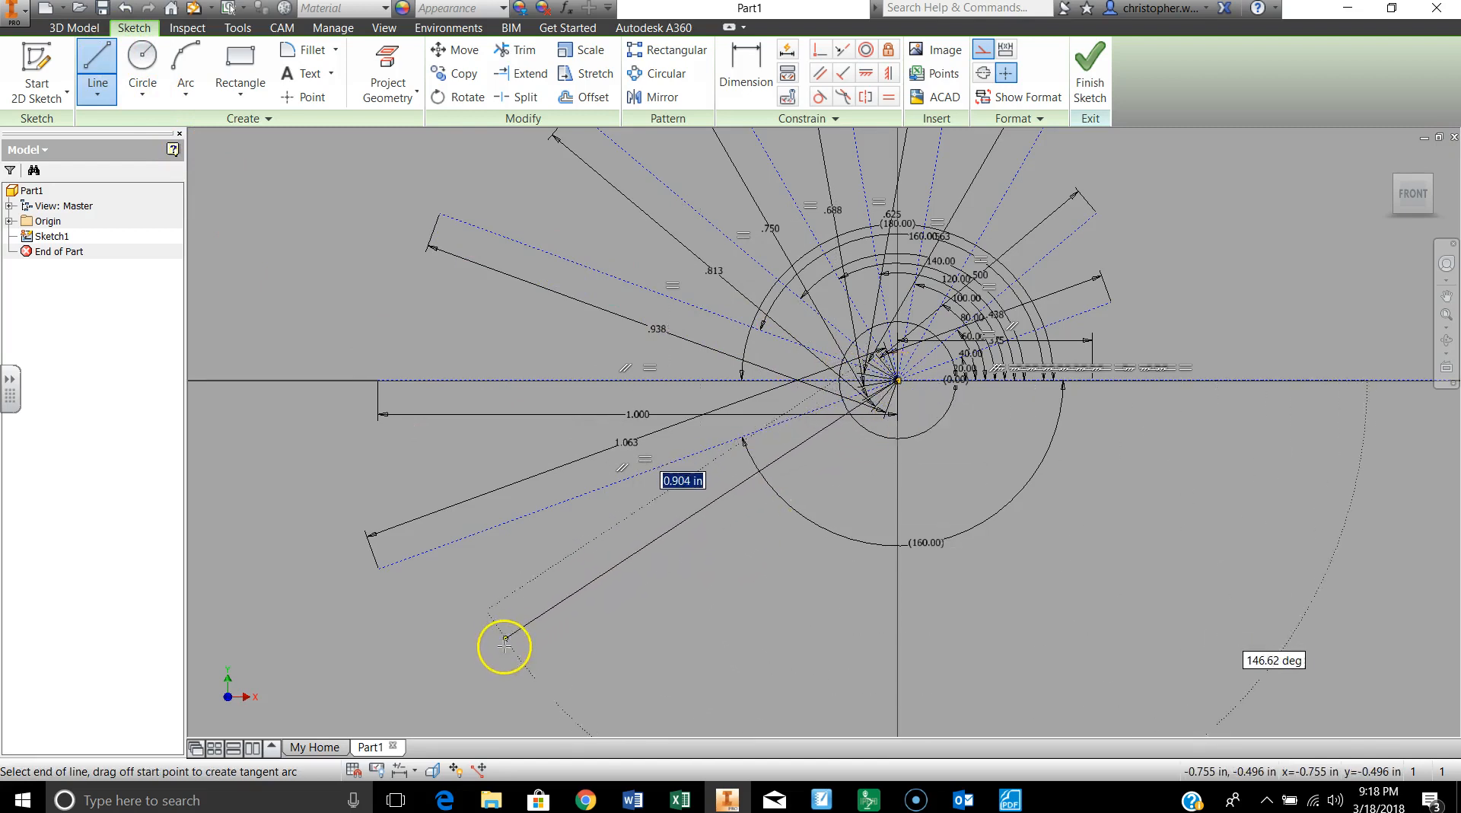
type("18/16")
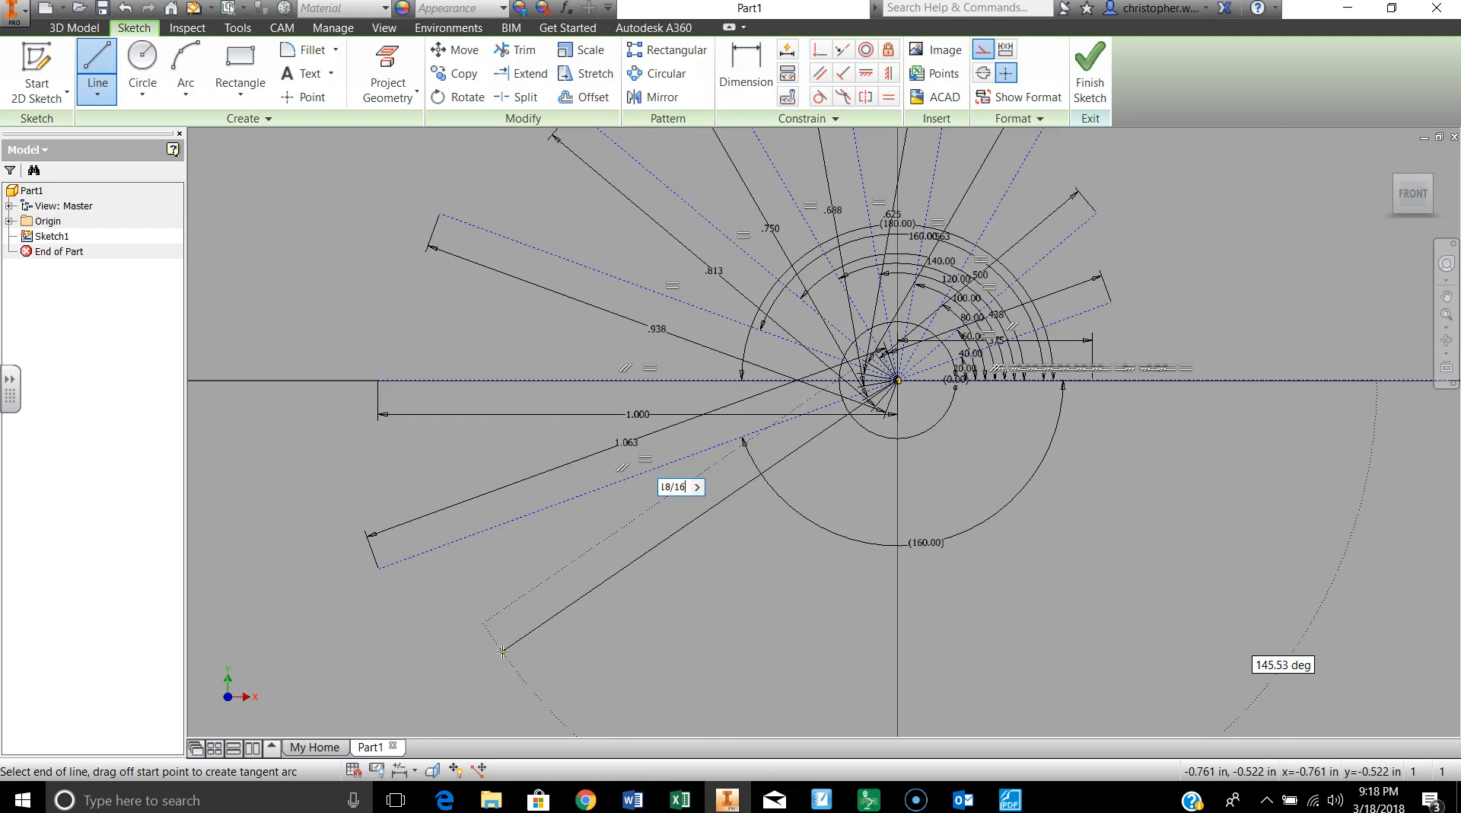
key("Tab")
type("1")
key("Return")
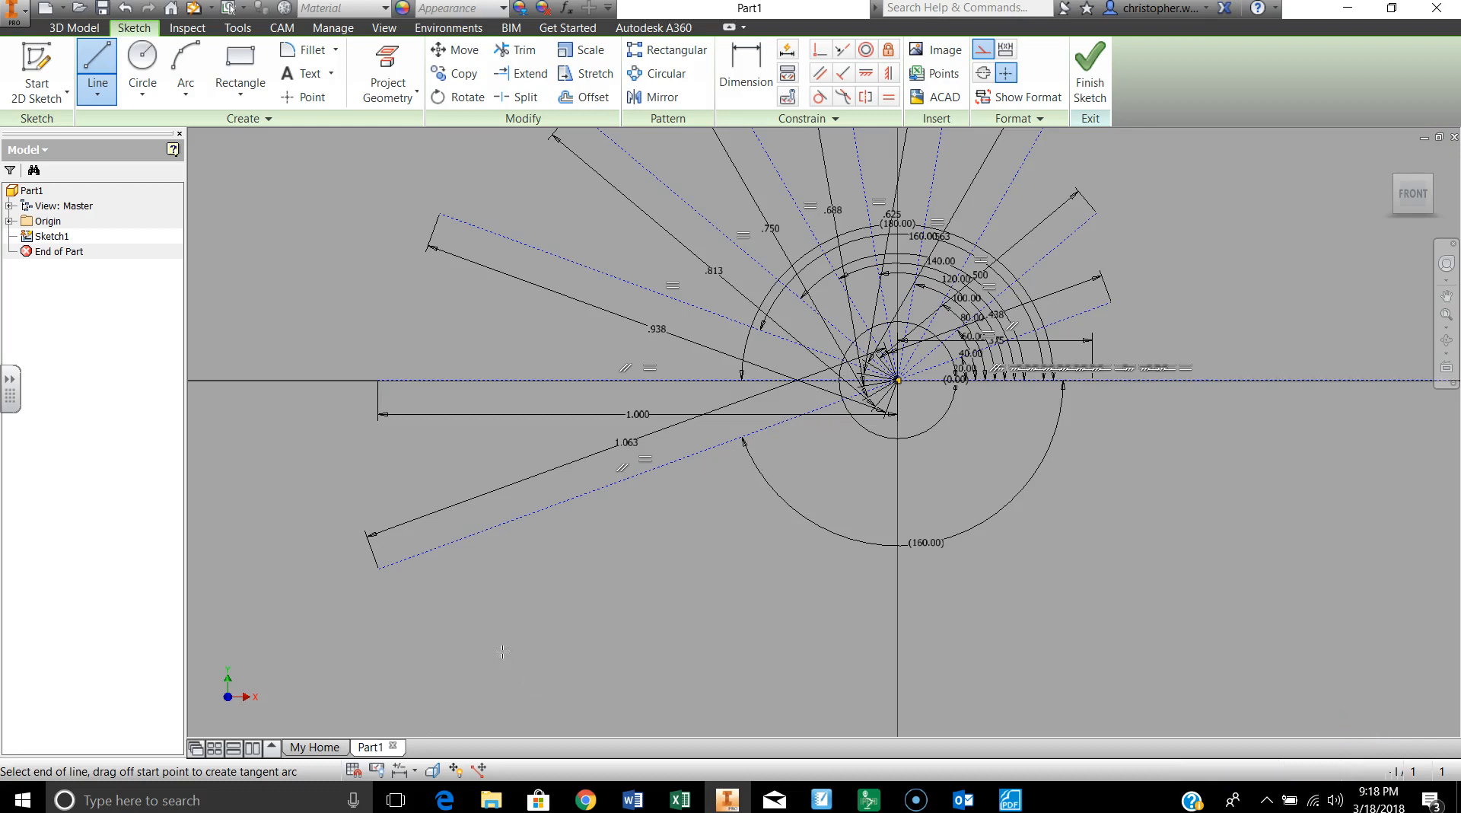
scroll(608, 615, "up", 5)
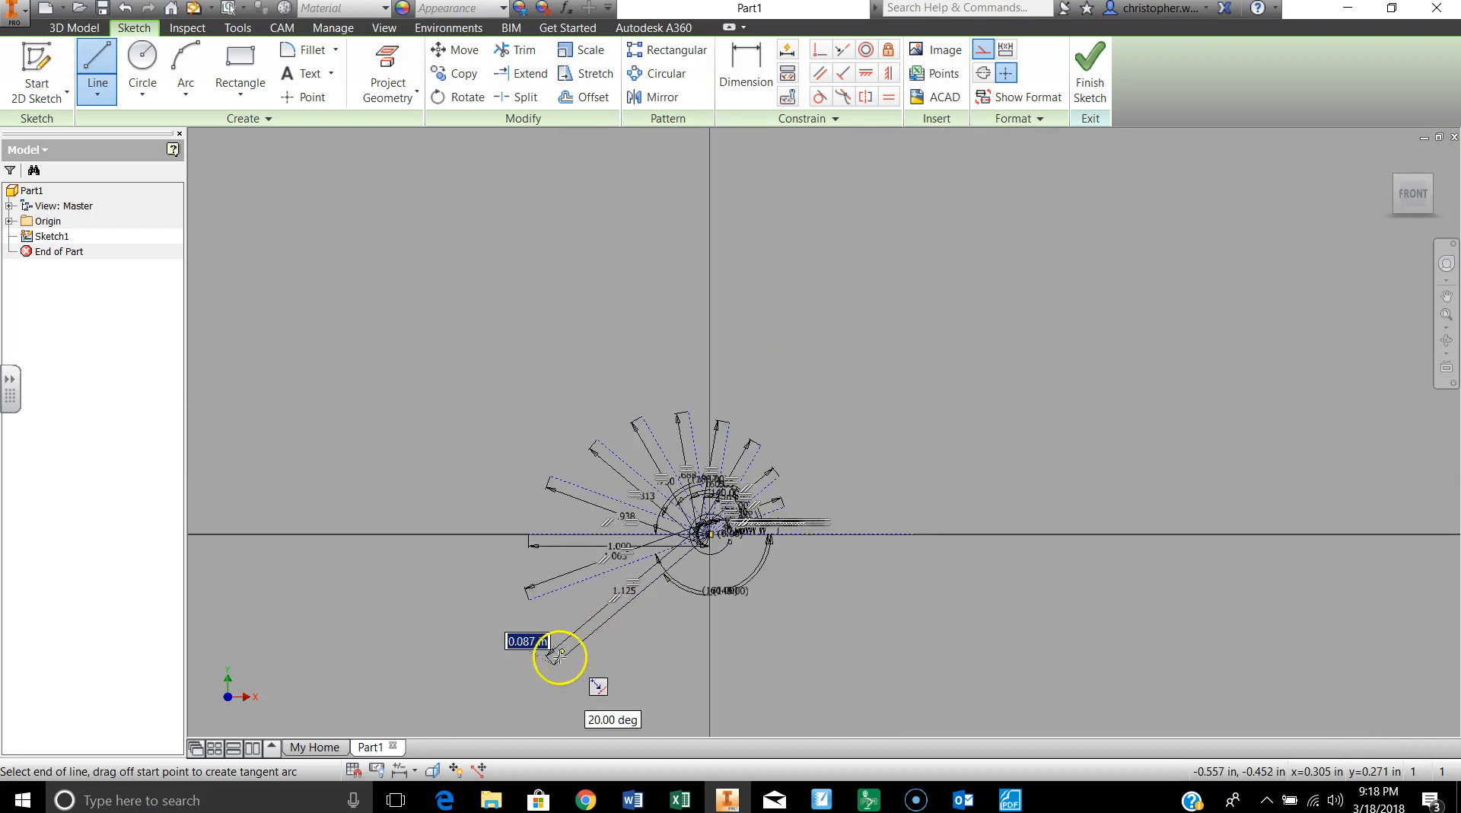
scroll(558, 662, "down", 5)
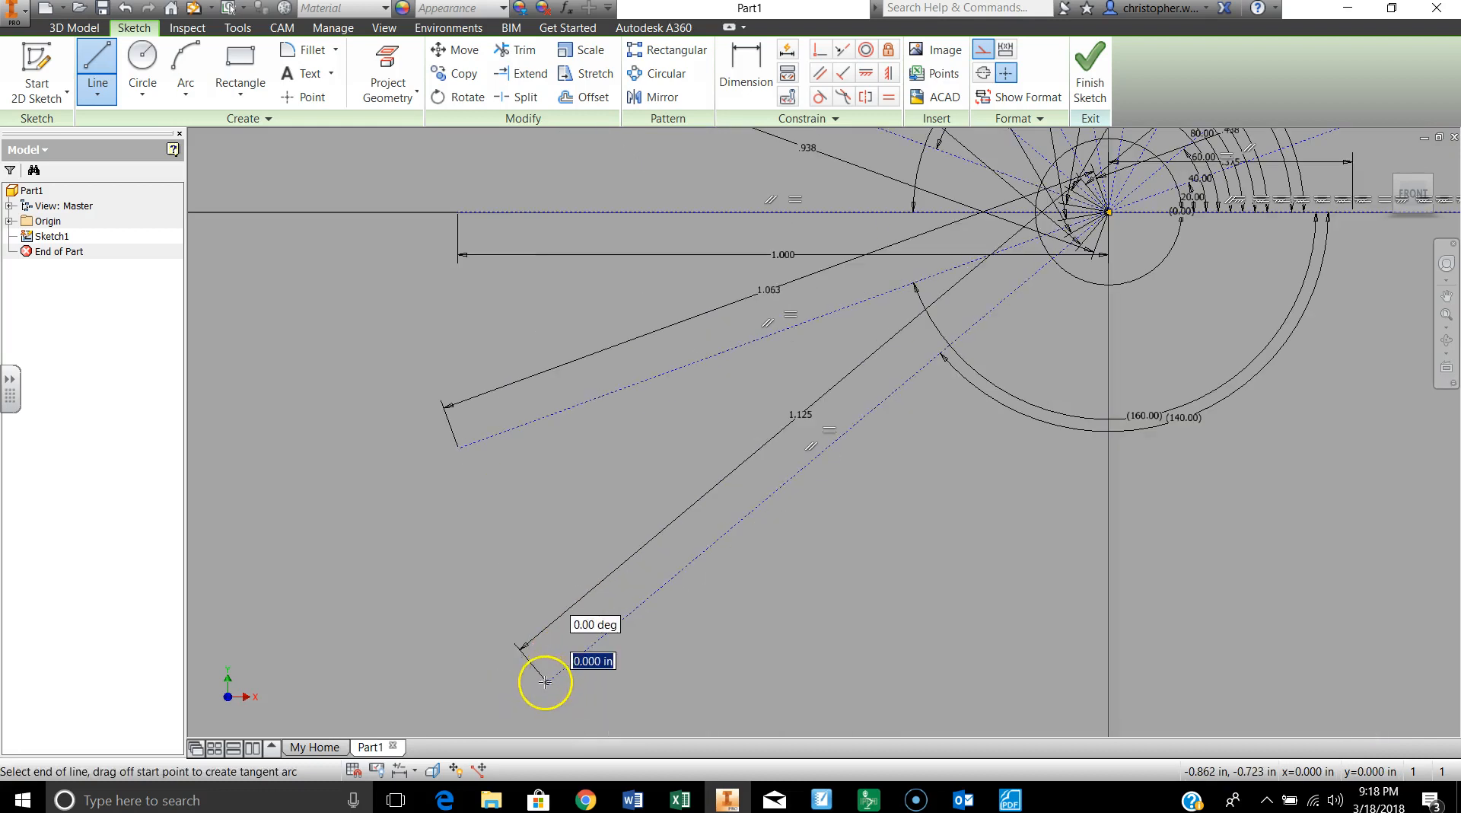
left_click(546, 679)
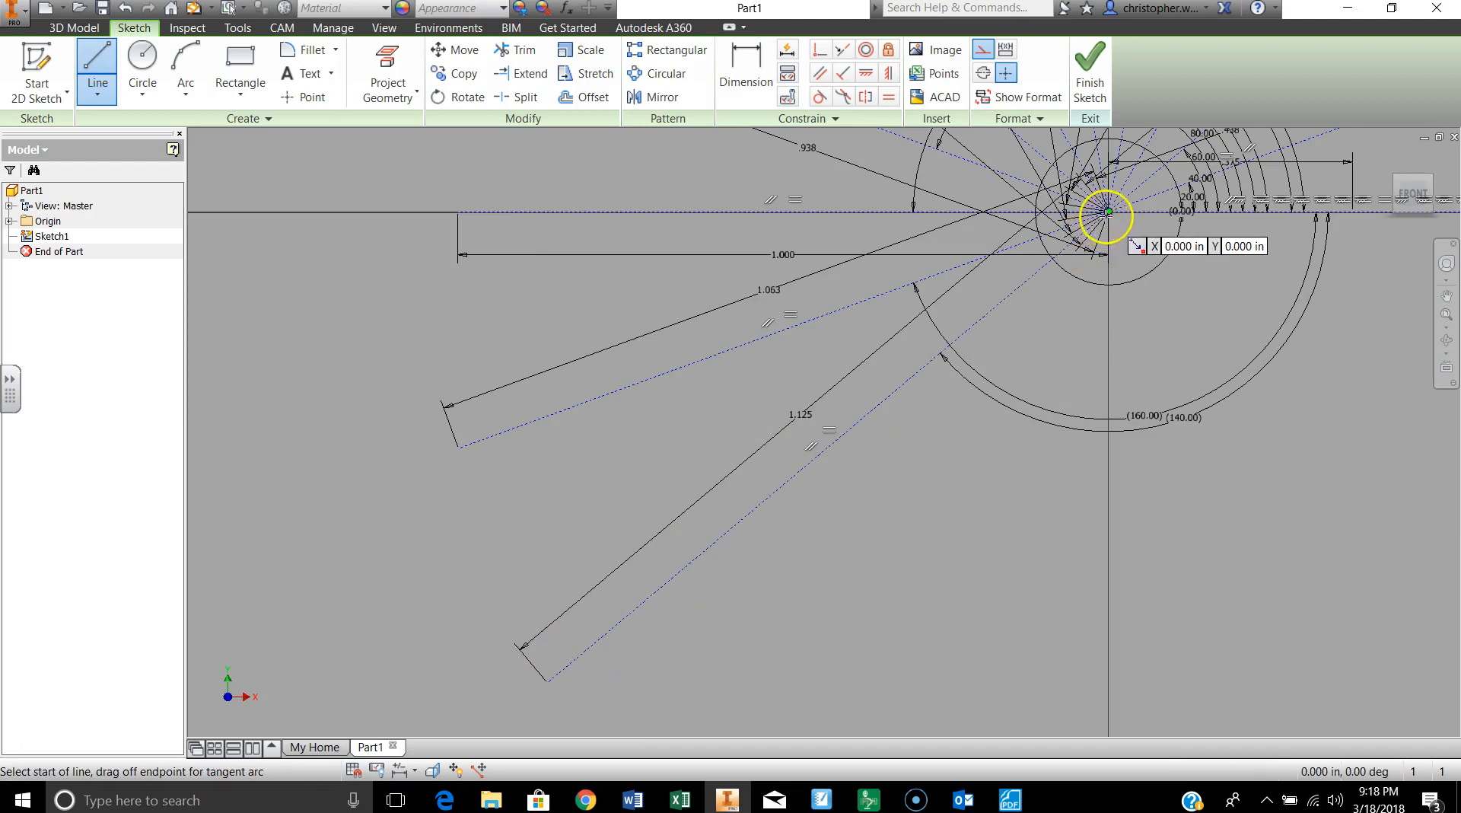
Step: Draw a 19/16 in construction line from the sketch origin, 120 degrees clockwise from the horizontal axis
left_click(1109, 213)
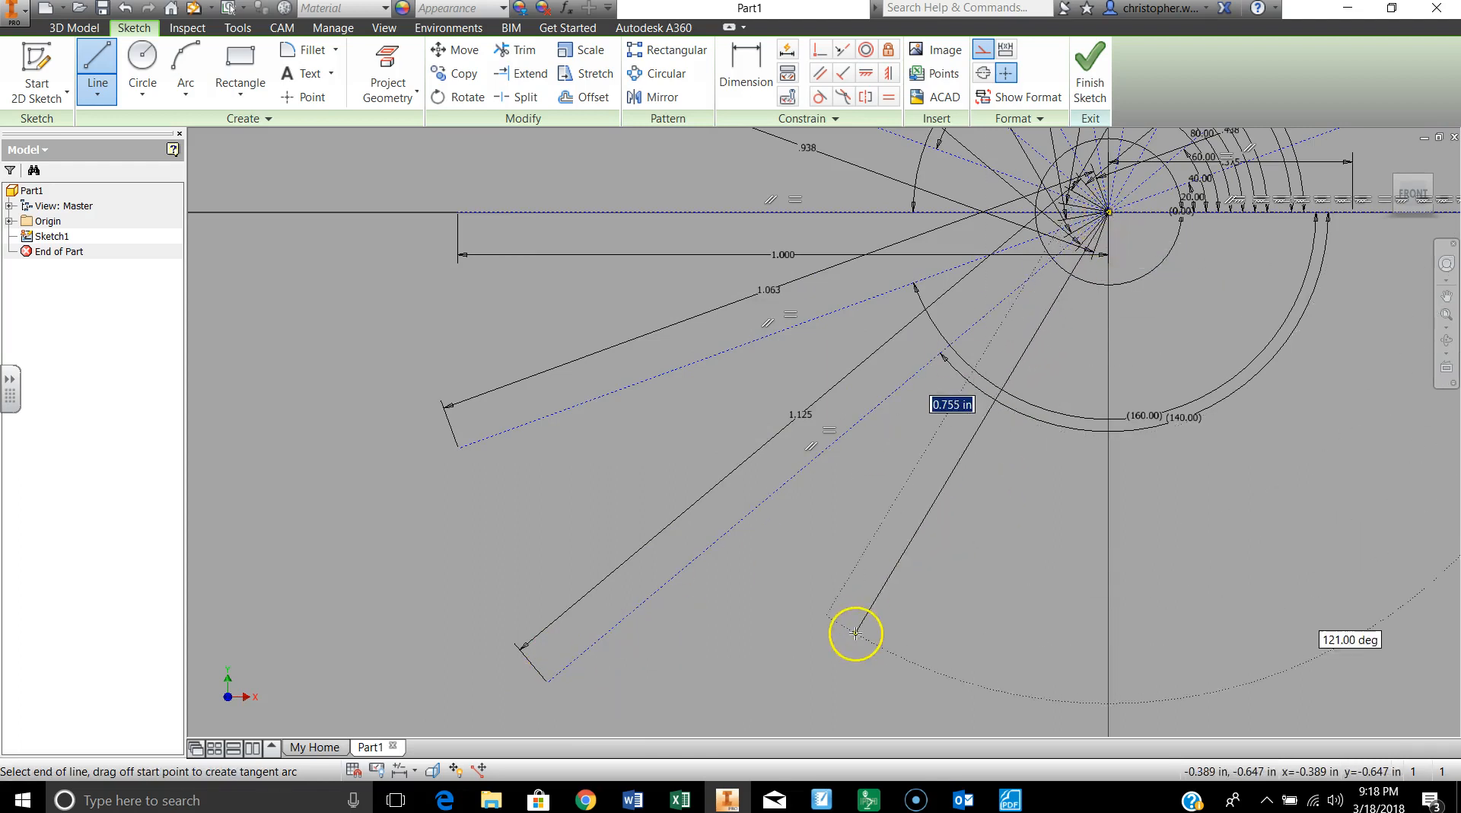
type("19/")
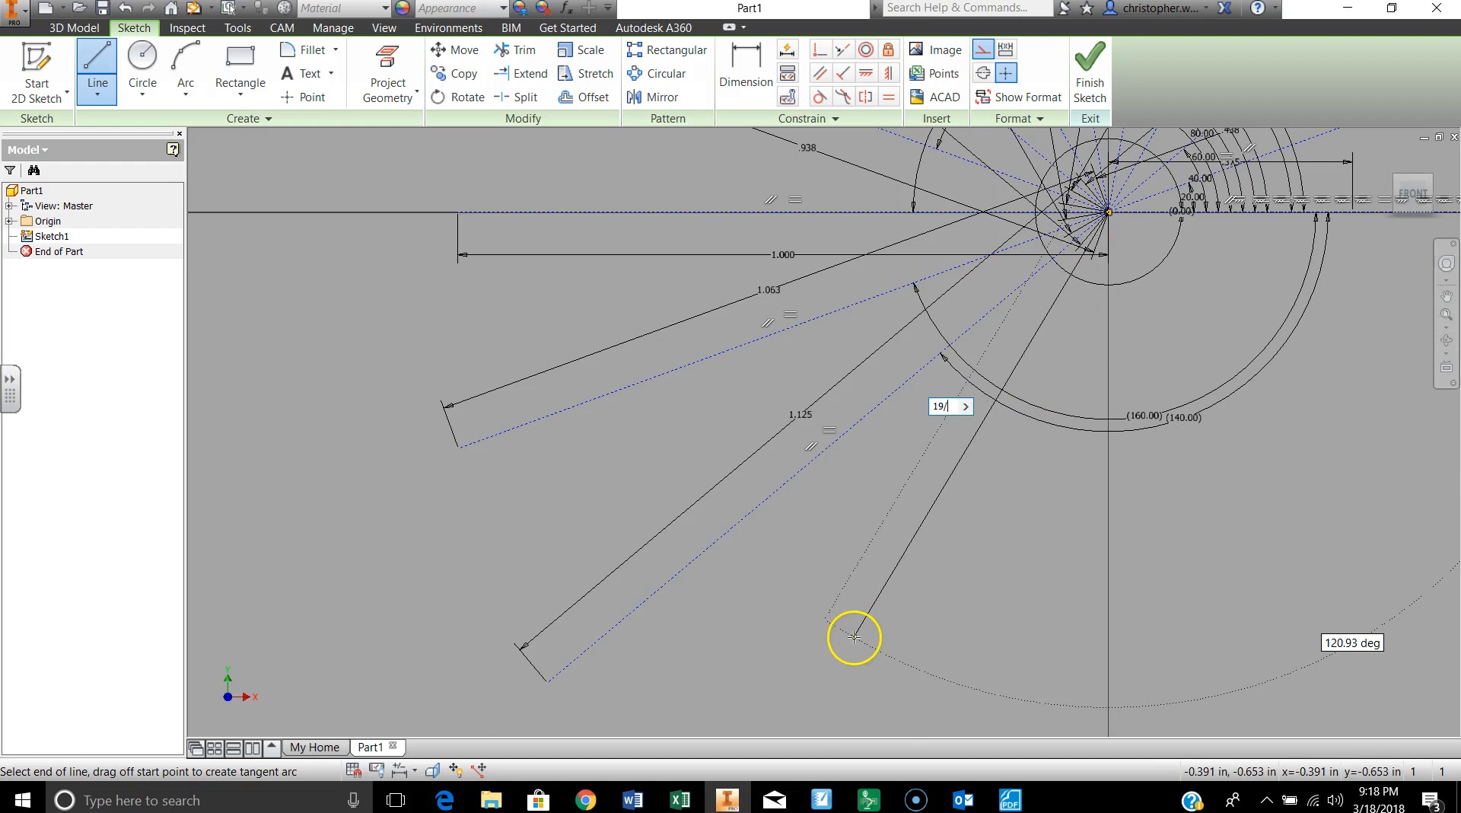
key("Tab")
type("1")
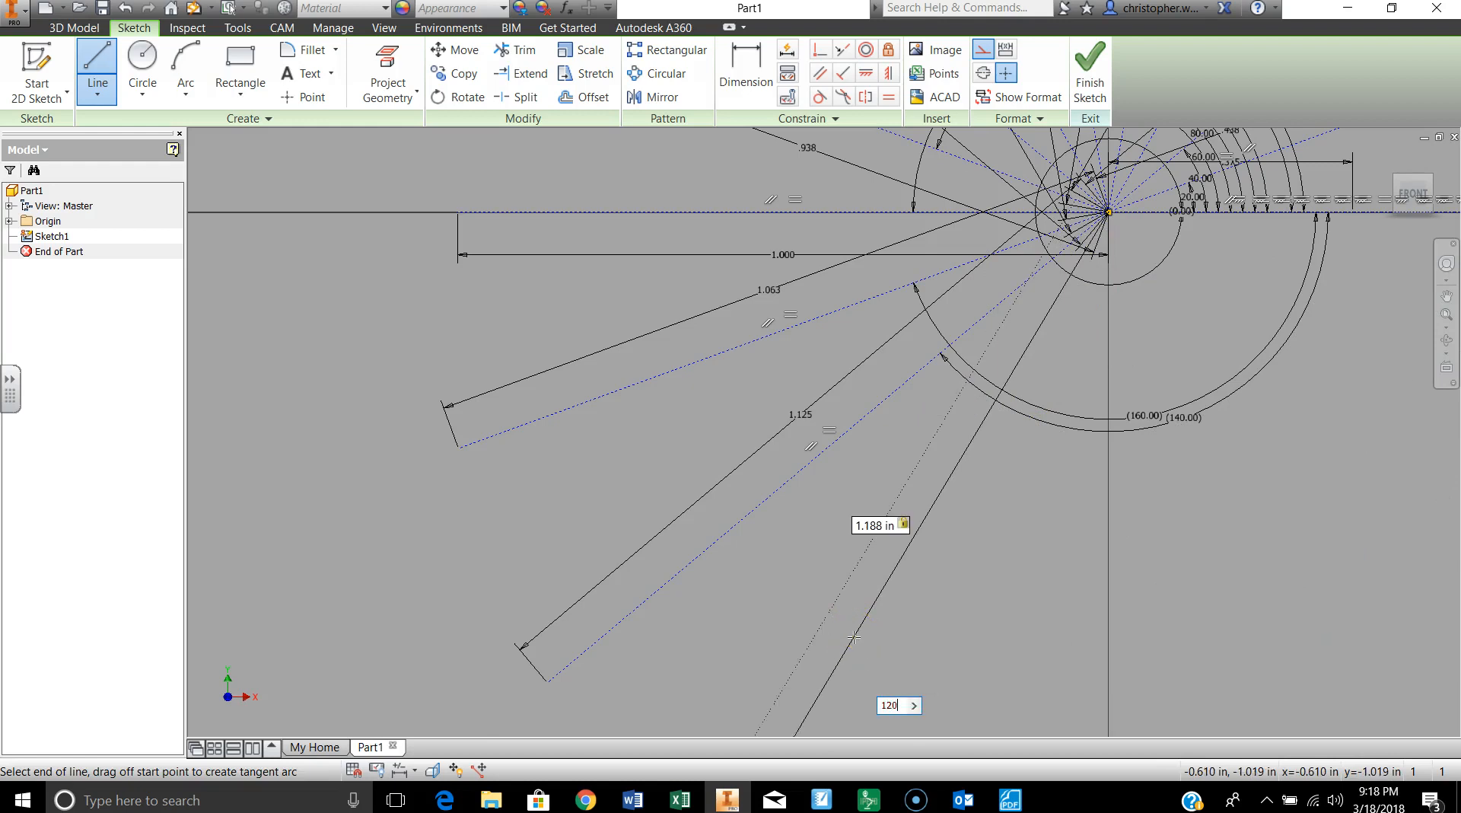
key("Return")
scroll(979, 594, "down", 5)
scroll(1028, 610, "up", 2)
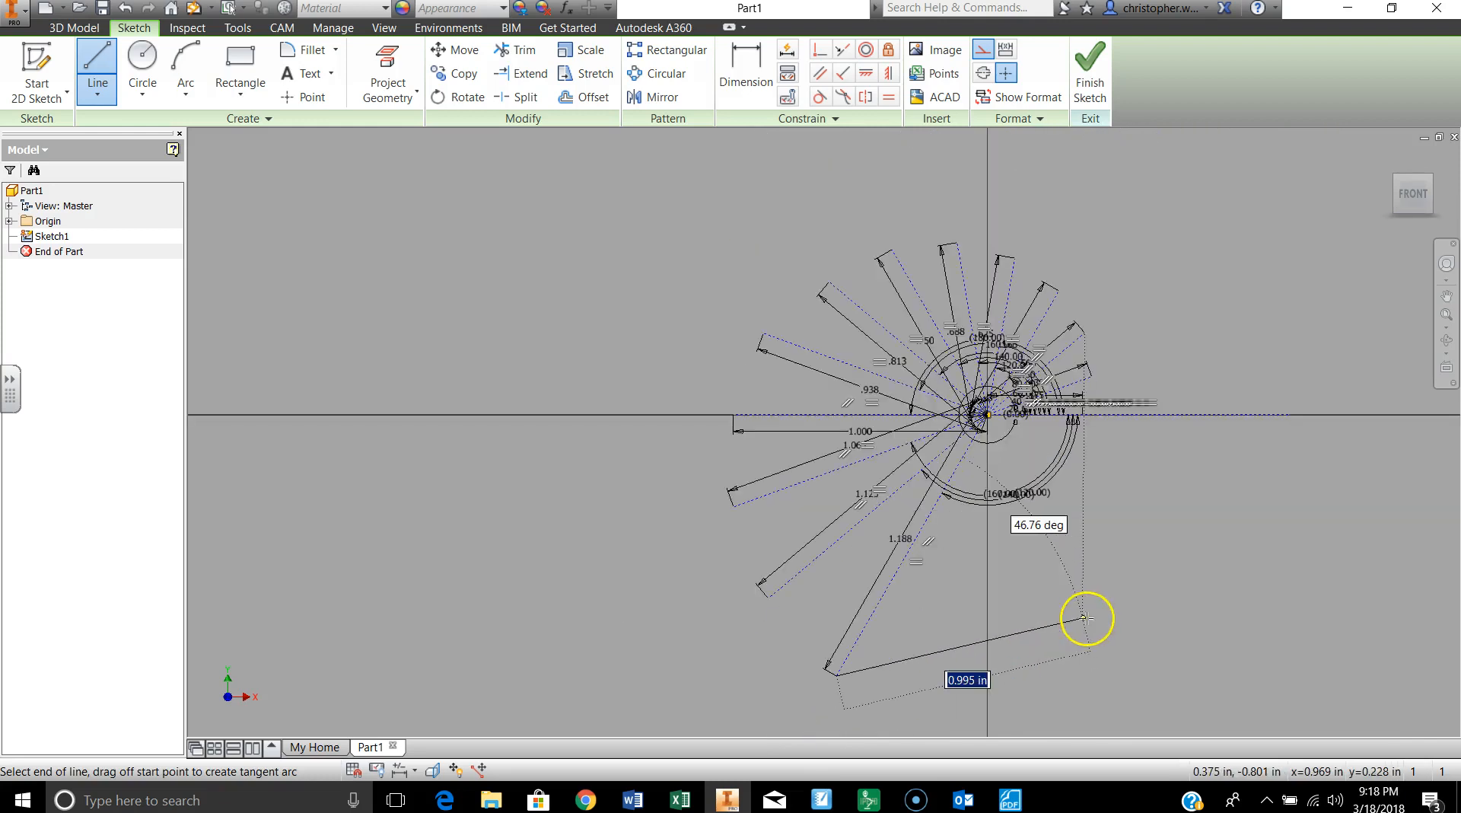
middle_click_drag(1087, 618, 988, 529)
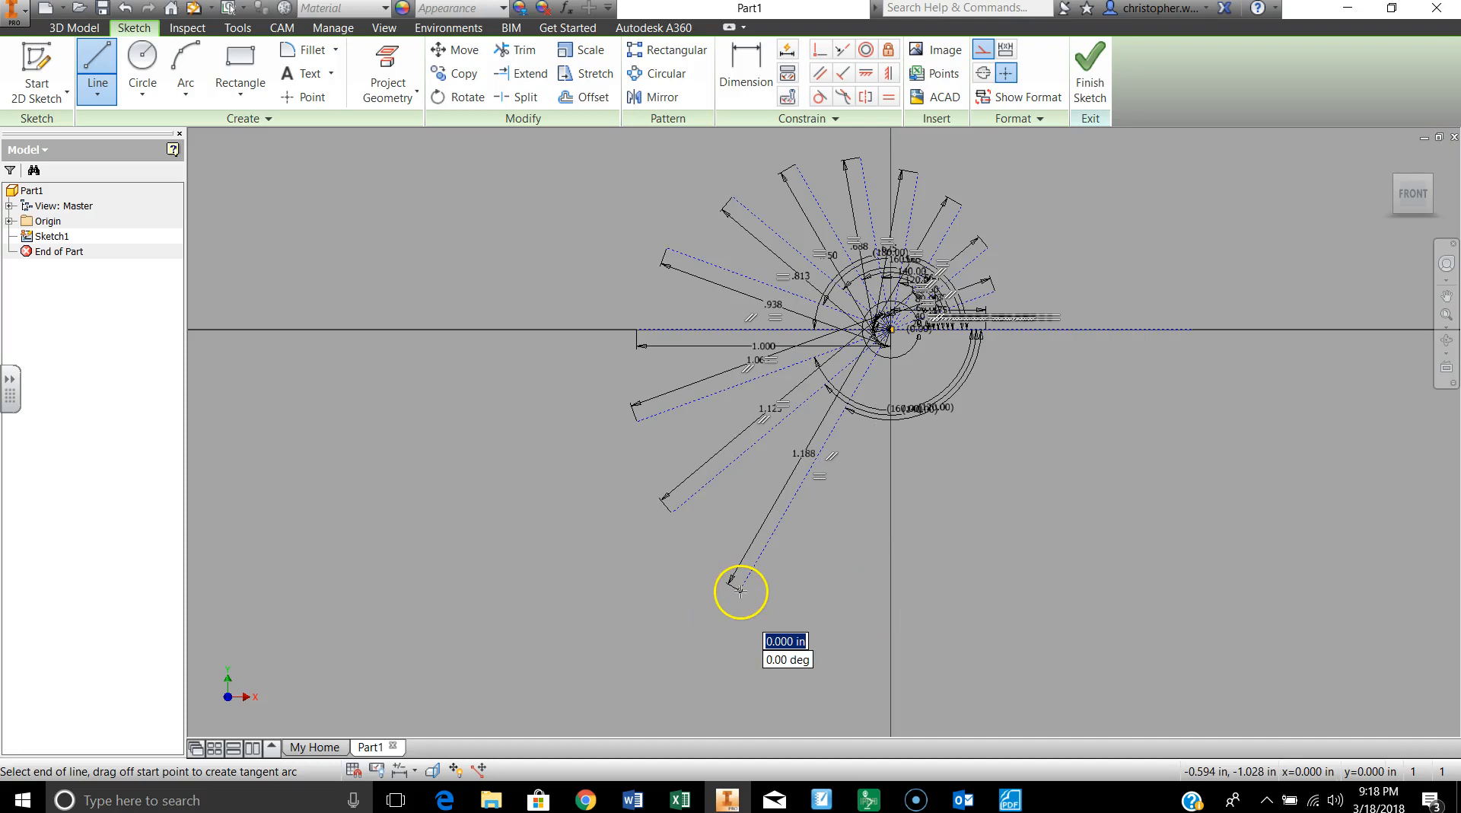
Step: Draw a 20/16 in construction line from the sketch origin, 100 degrees clockwise from the horizontal axis, and end the line chain
left_click(891, 328)
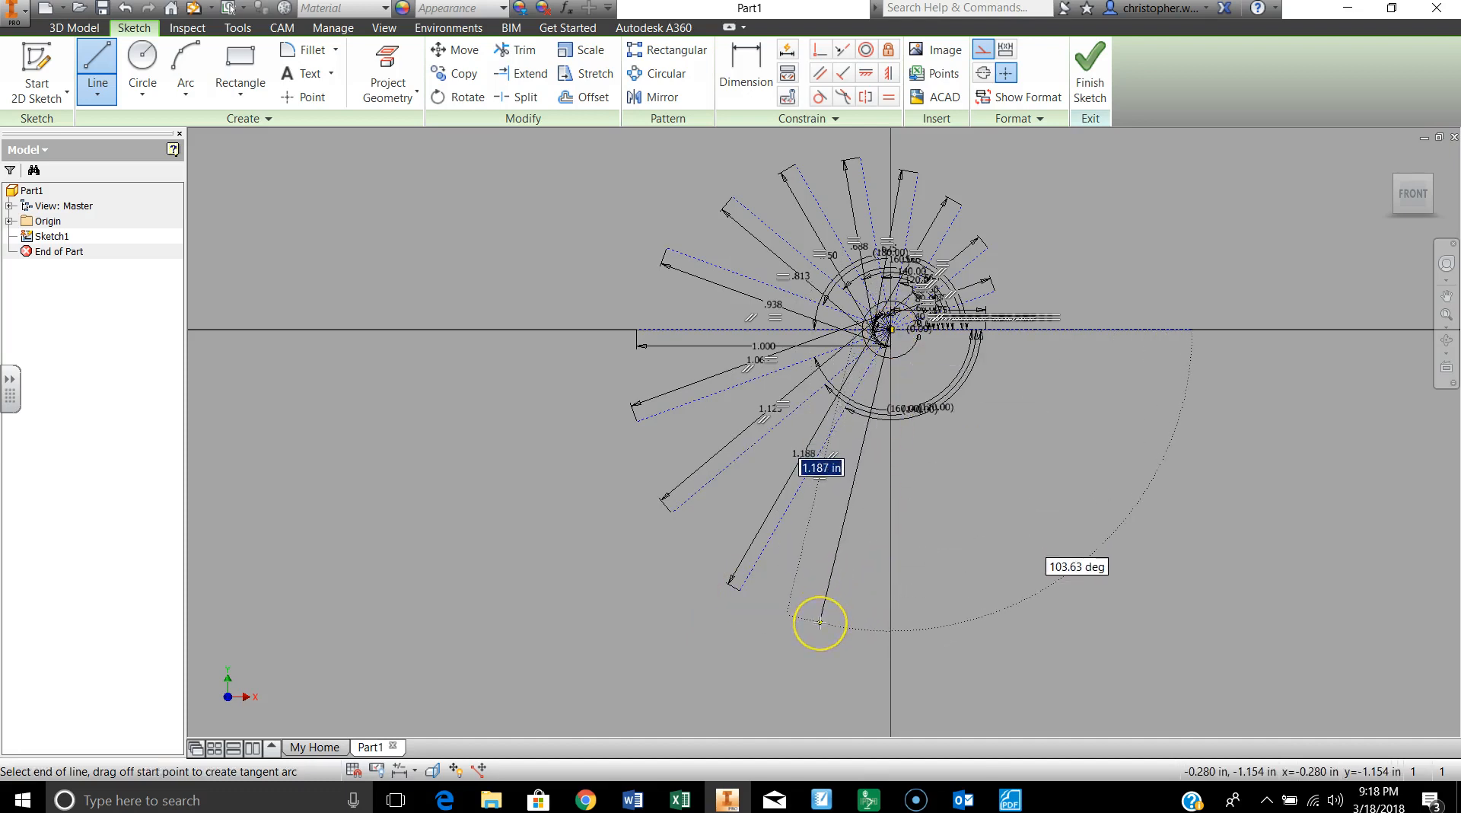
type("20/16")
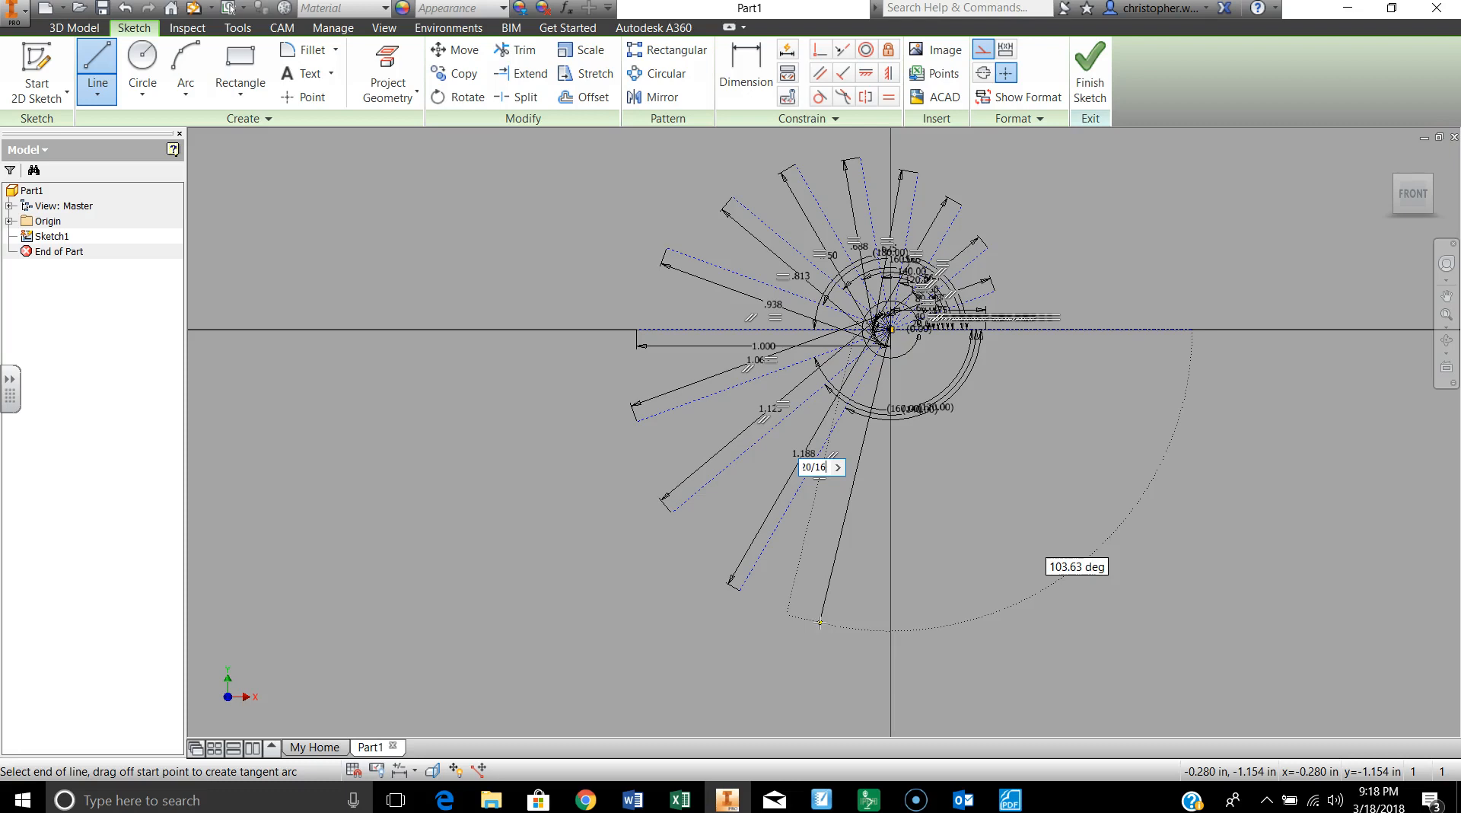
key("Tab")
type("1")
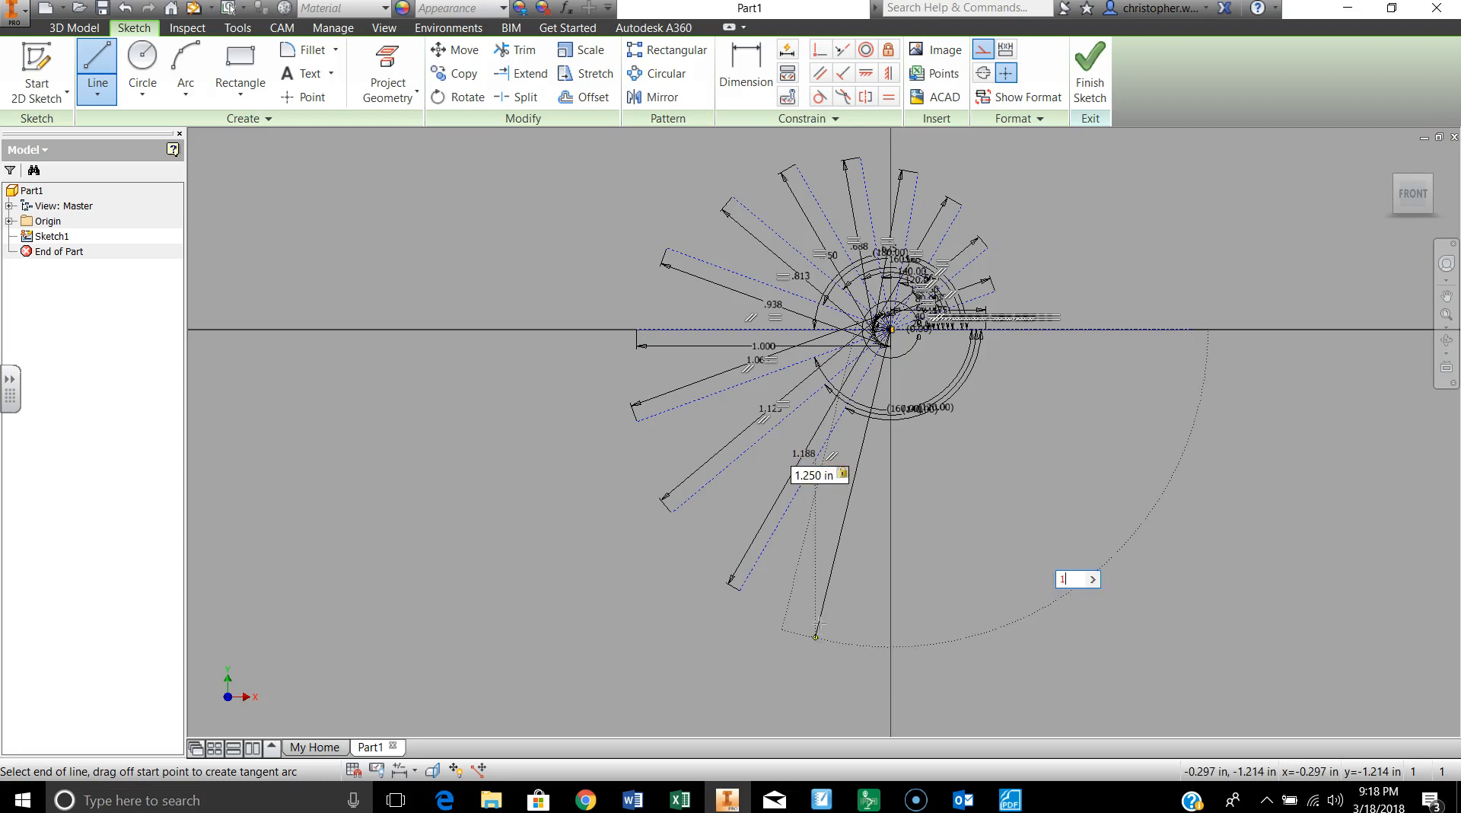
type("00")
key("Return")
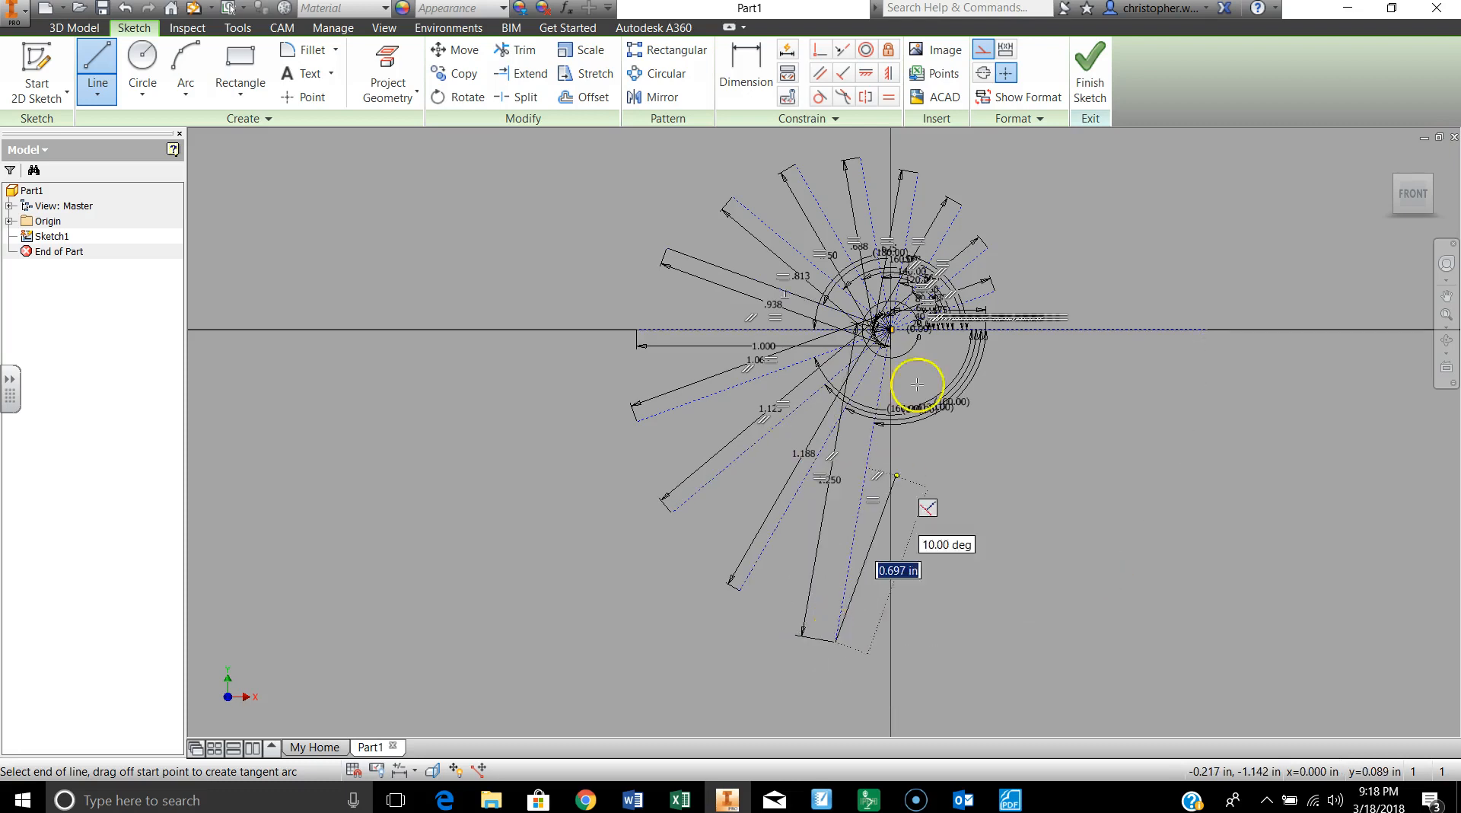
left_click(834, 643)
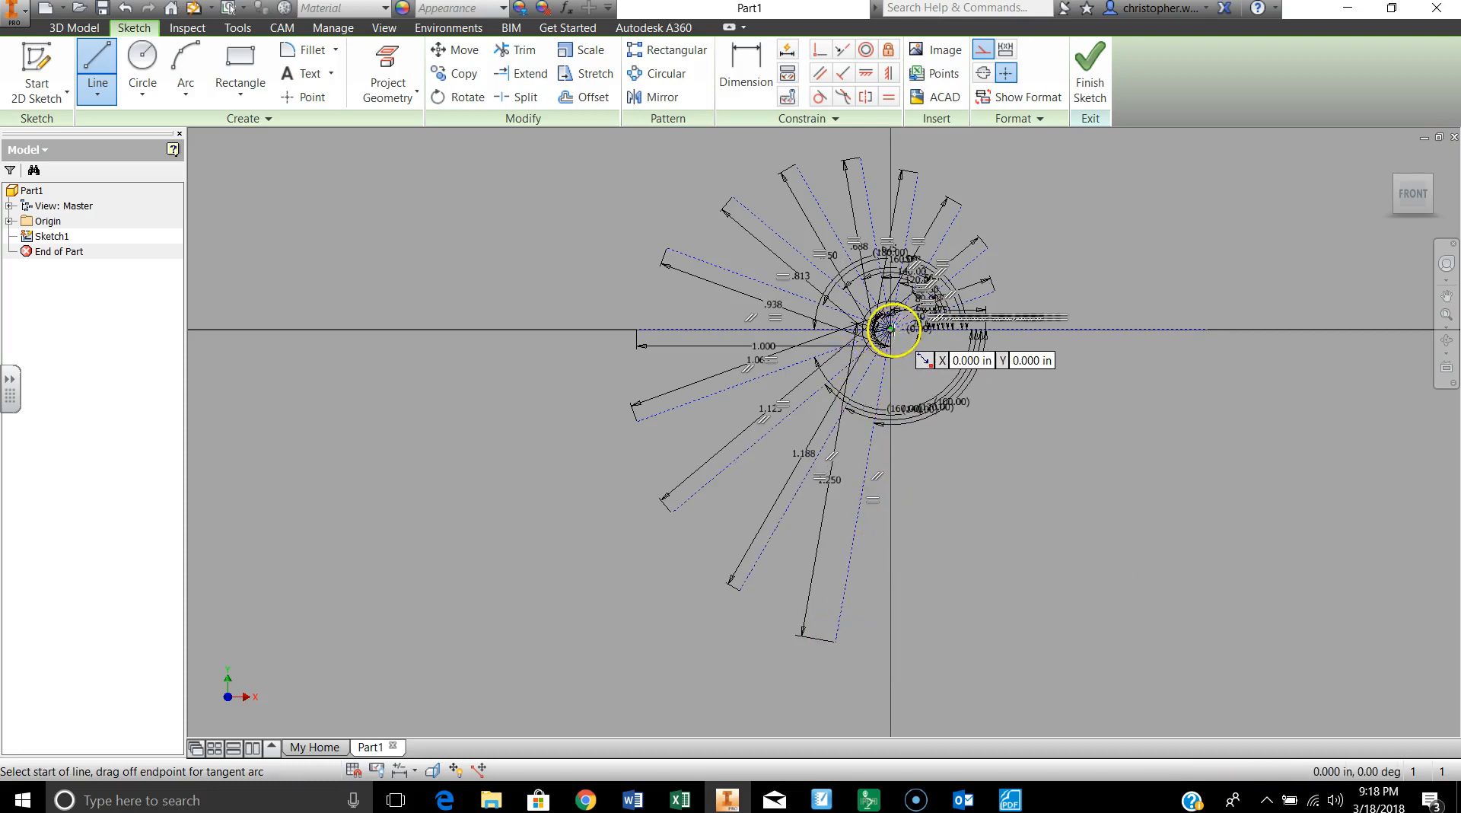
Step: Draw a 21/16 in construction line from the sketch origin, 80 degrees clockwise from the horizontal axis, and end the line chain
left_click(891, 330)
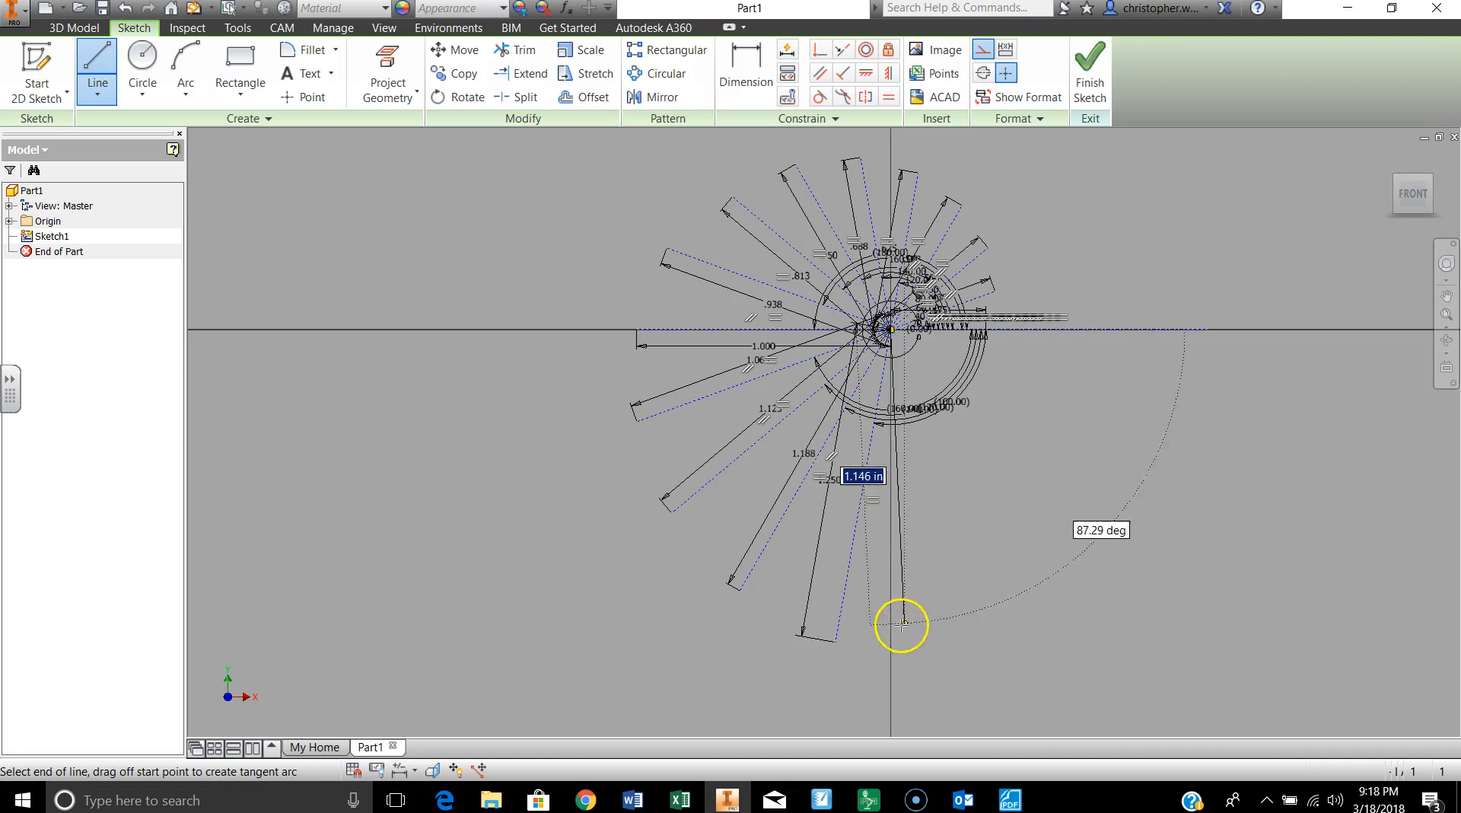
type("21")
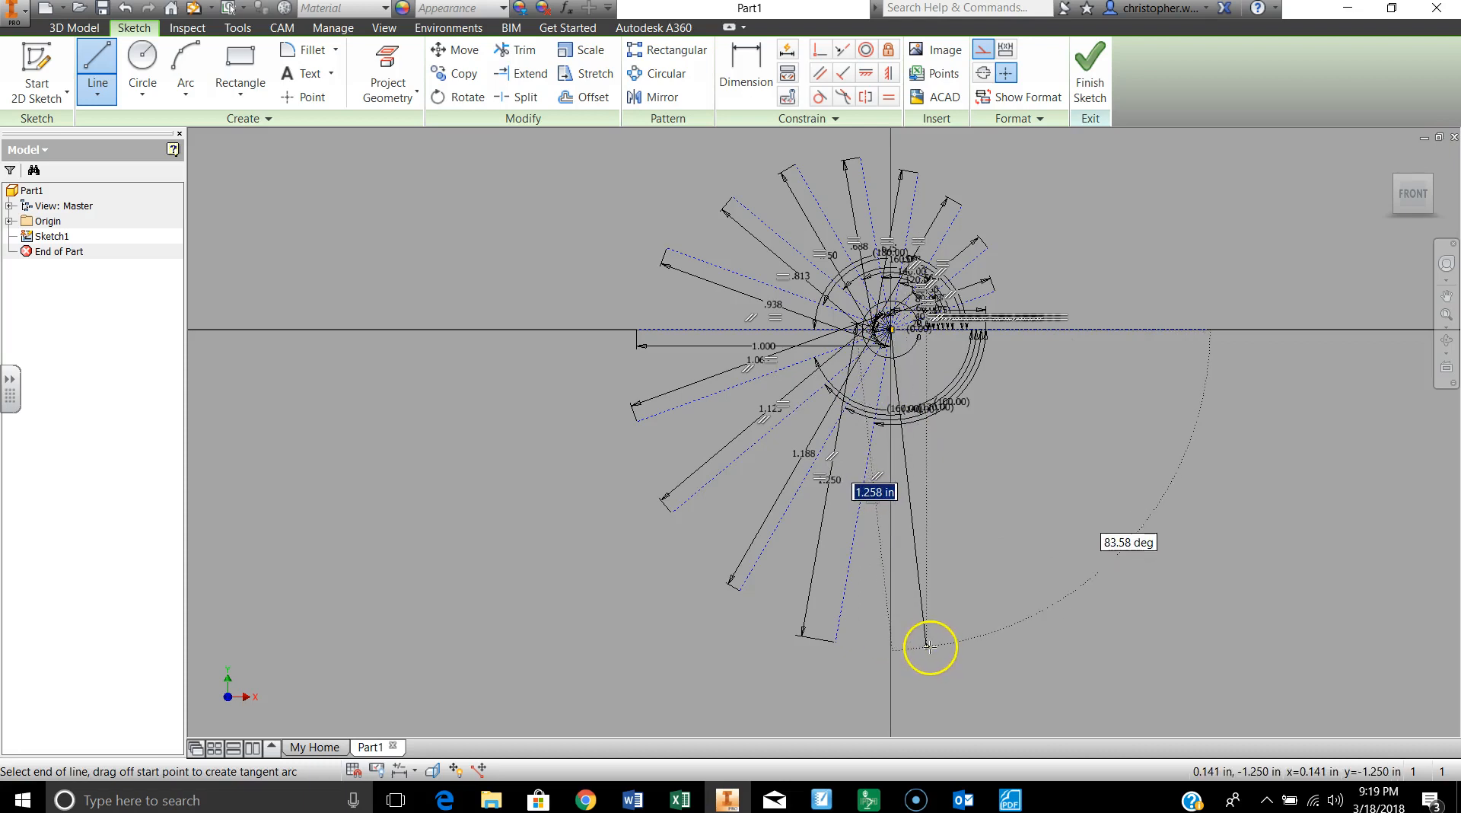
type("/16")
key("Tab")
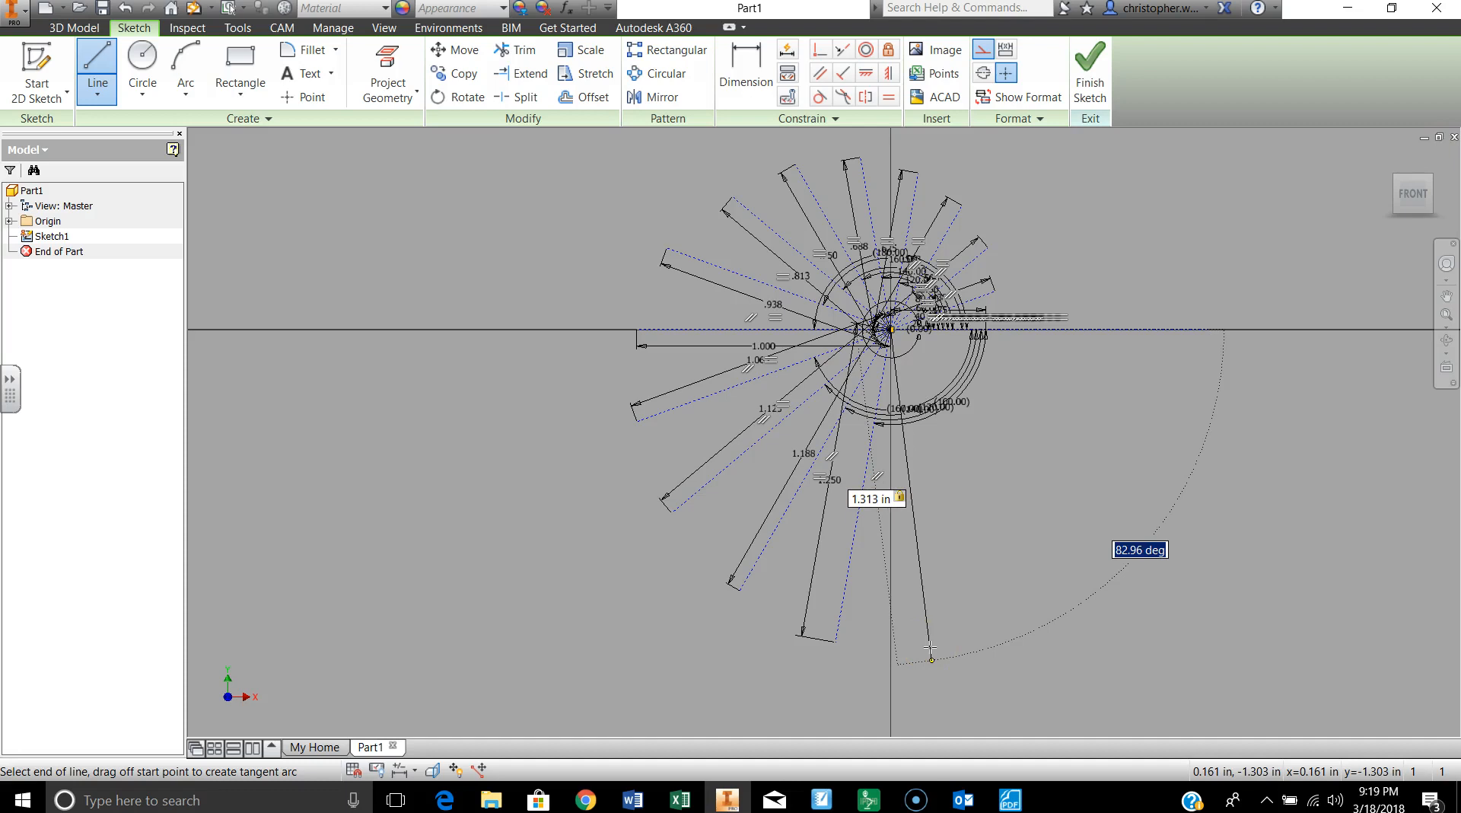
type("80")
key("Return")
left_click(949, 655)
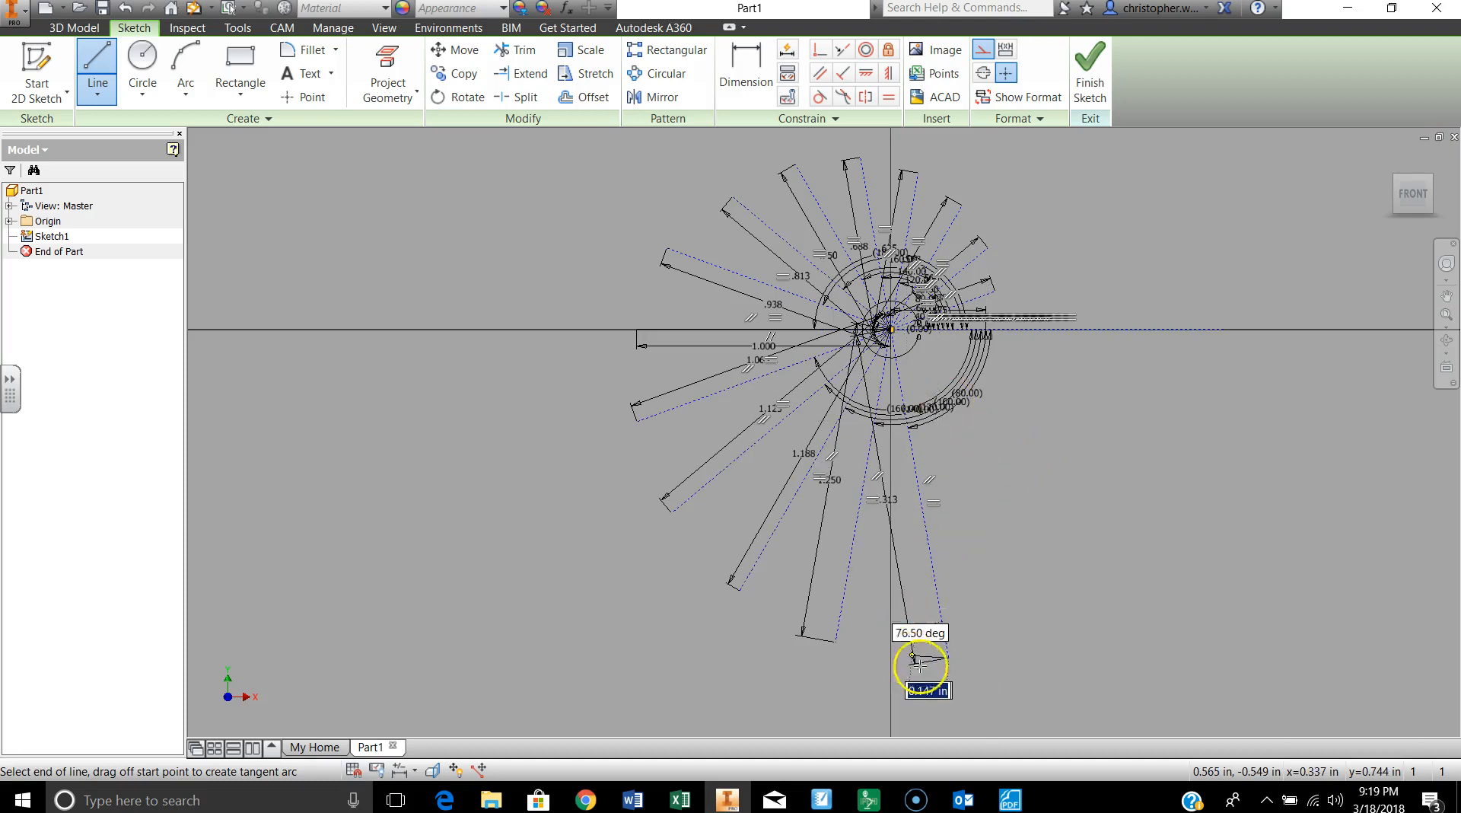
double_click(950, 656)
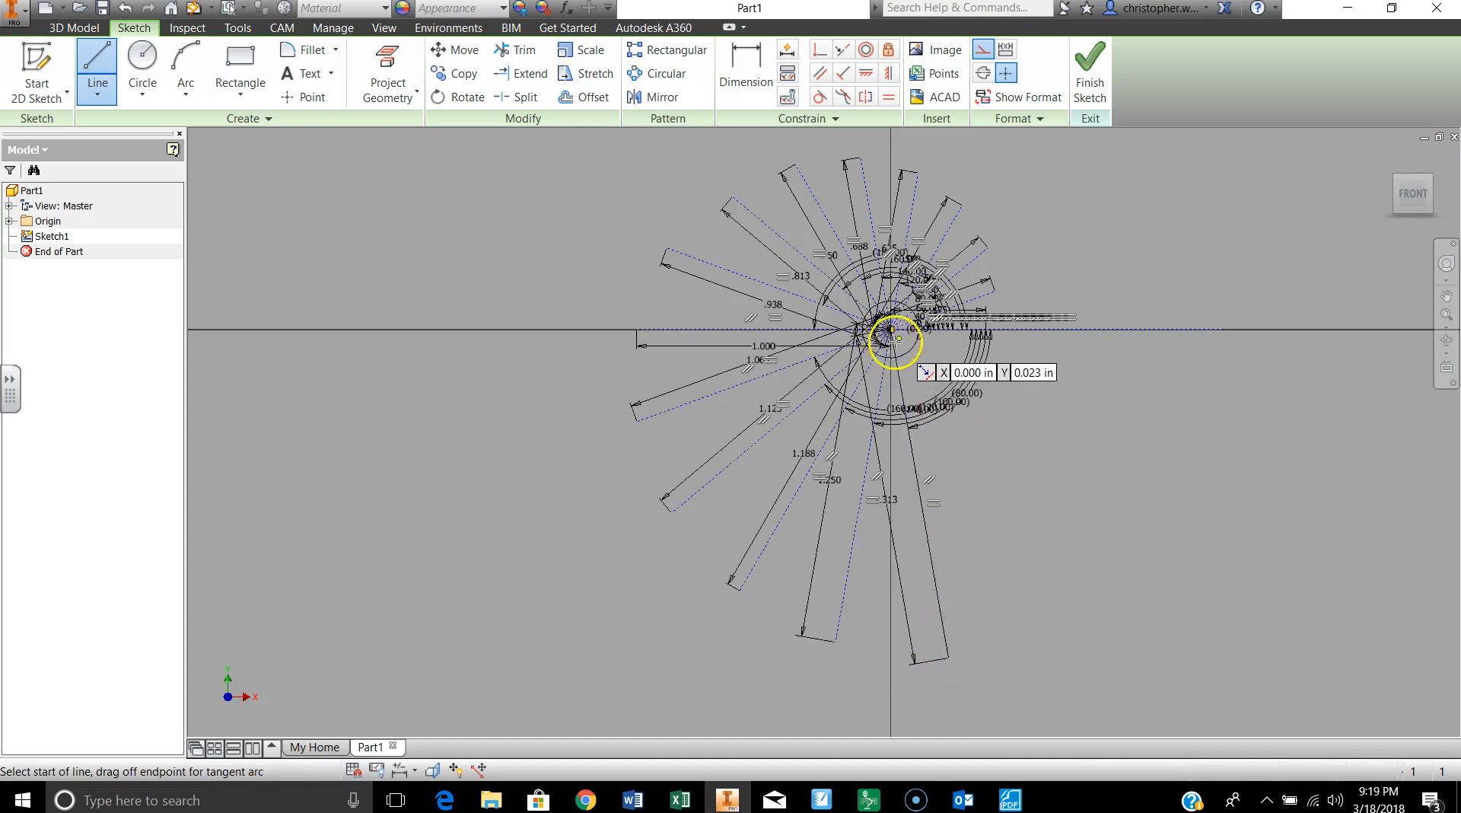
Step: Draw a 22/16 in construction line from the sketch origin, 60 degrees clockwise from the horizontal axis, and end the line chain
left_click(890, 328)
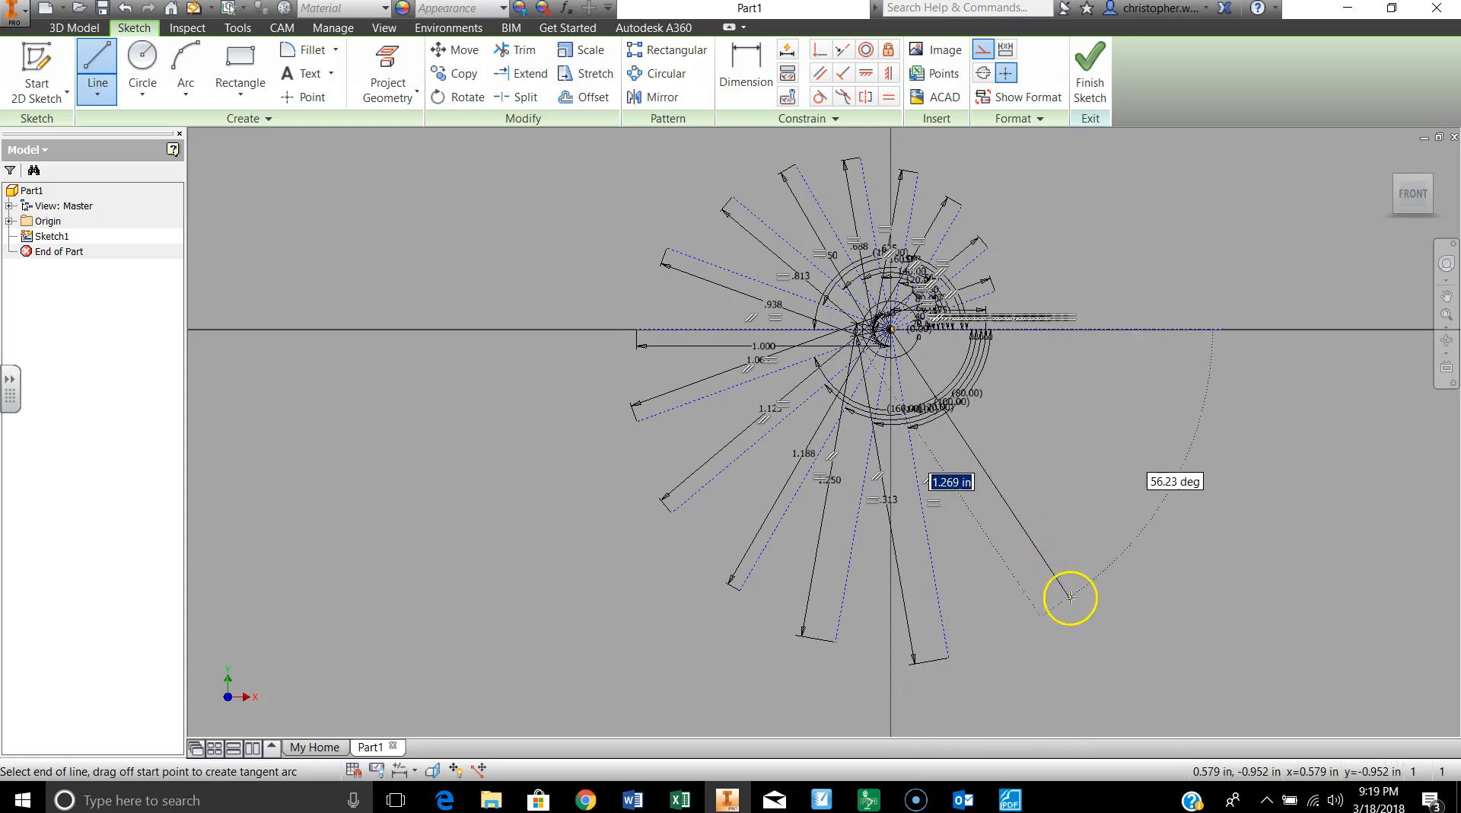
type("22")
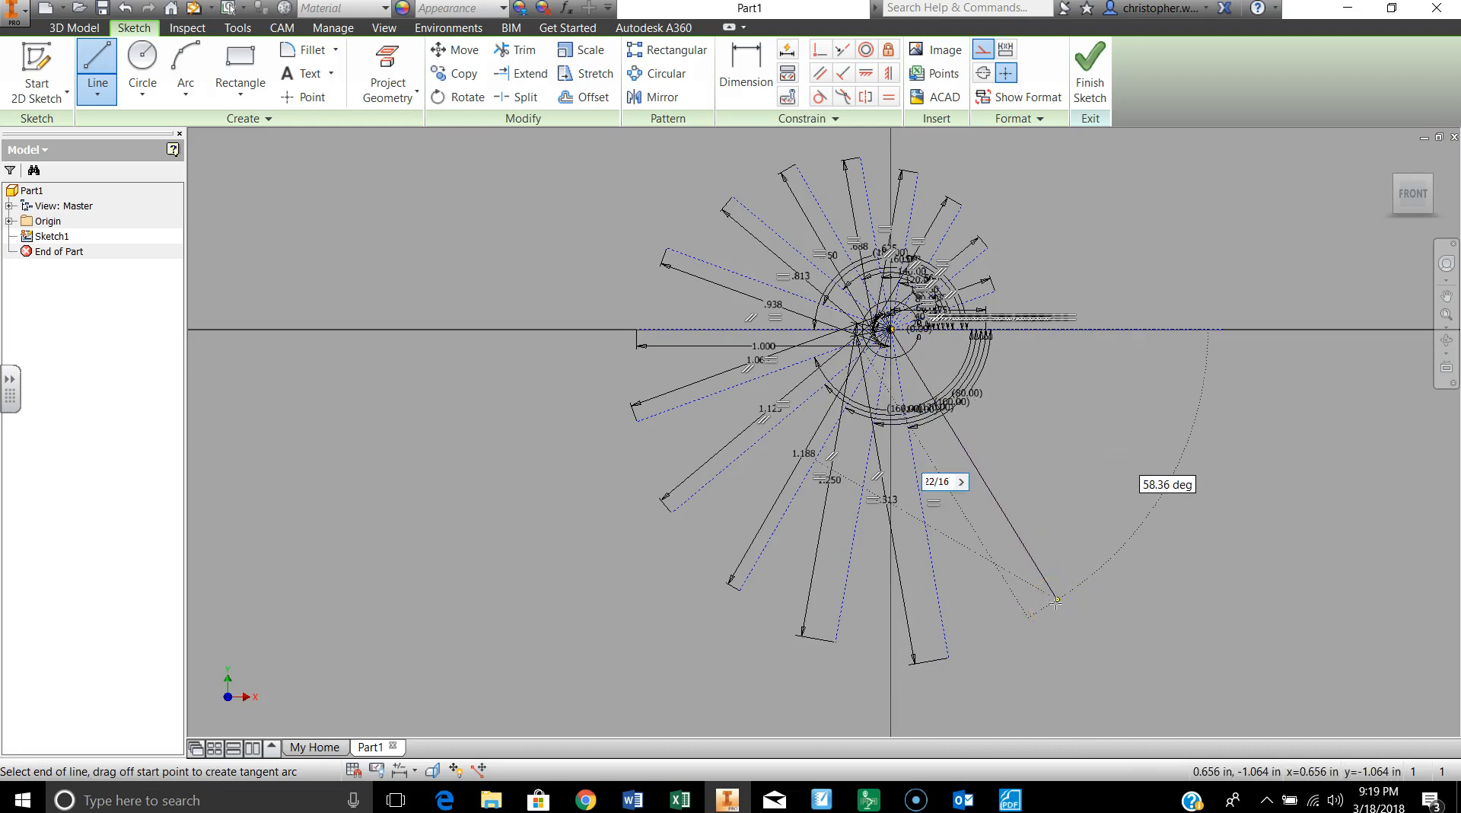
type("/16")
key("Tab")
type("6")
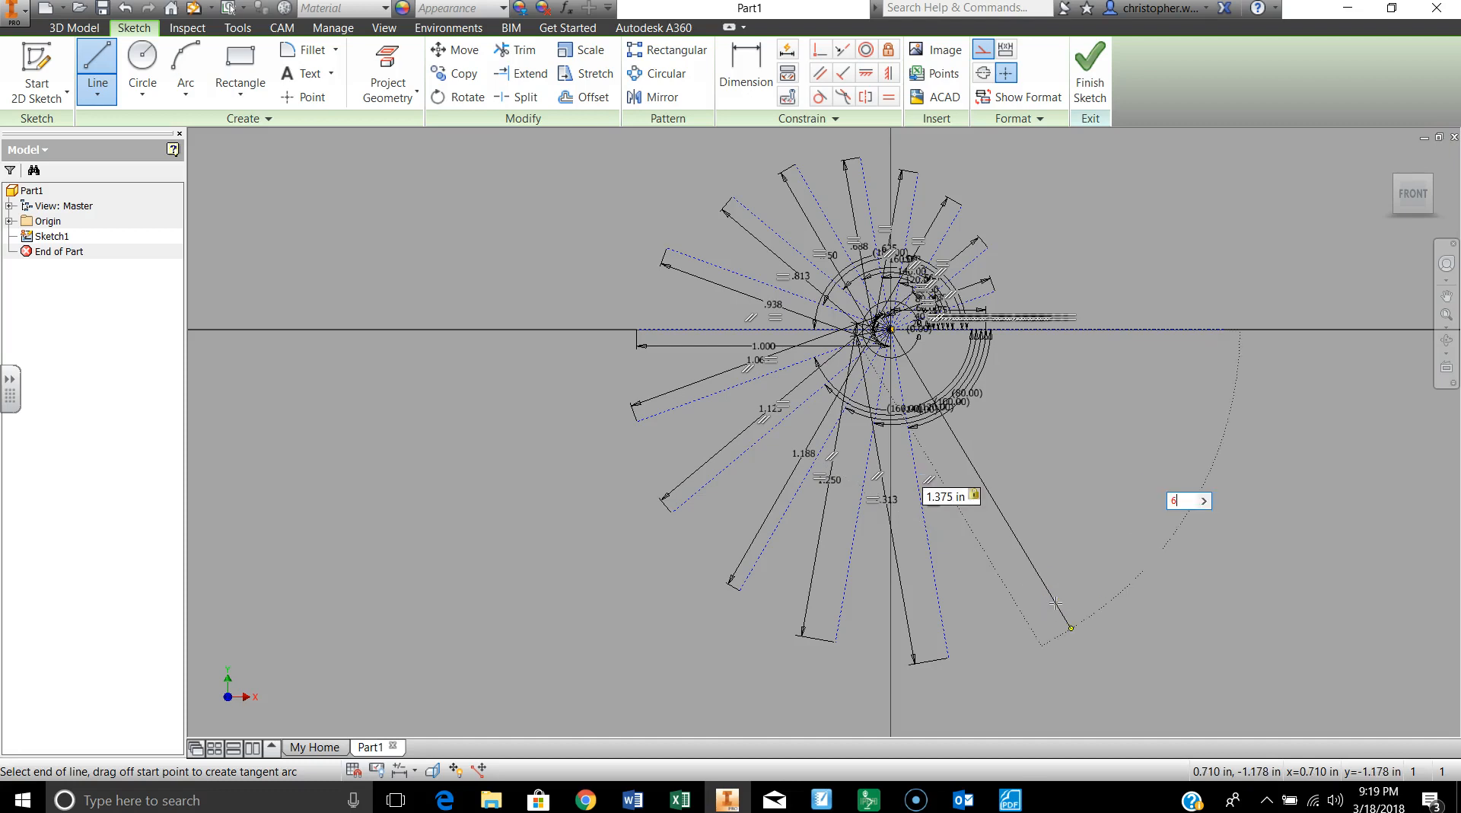
type("0")
key("Return")
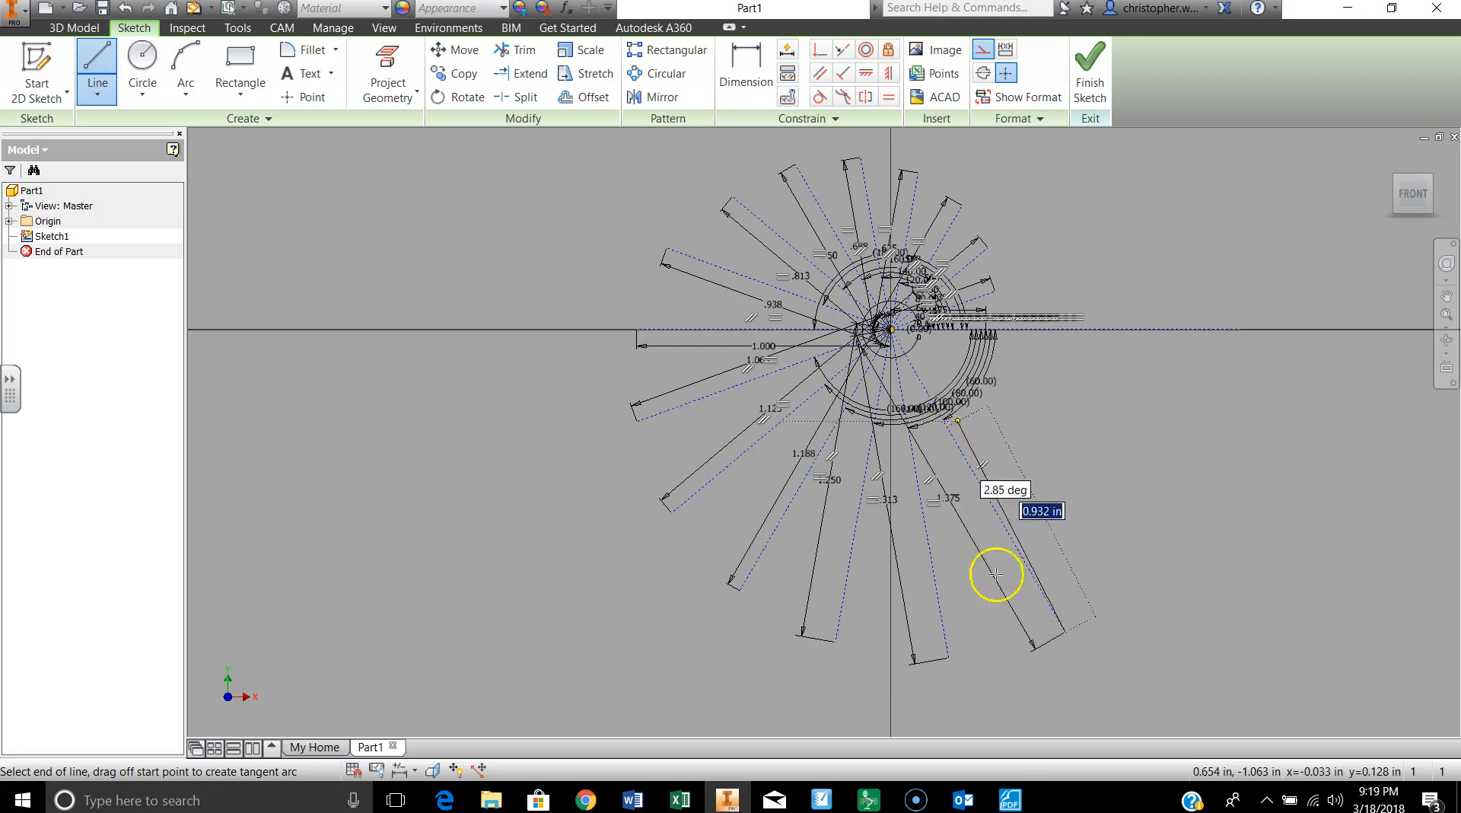
double_click(1065, 631)
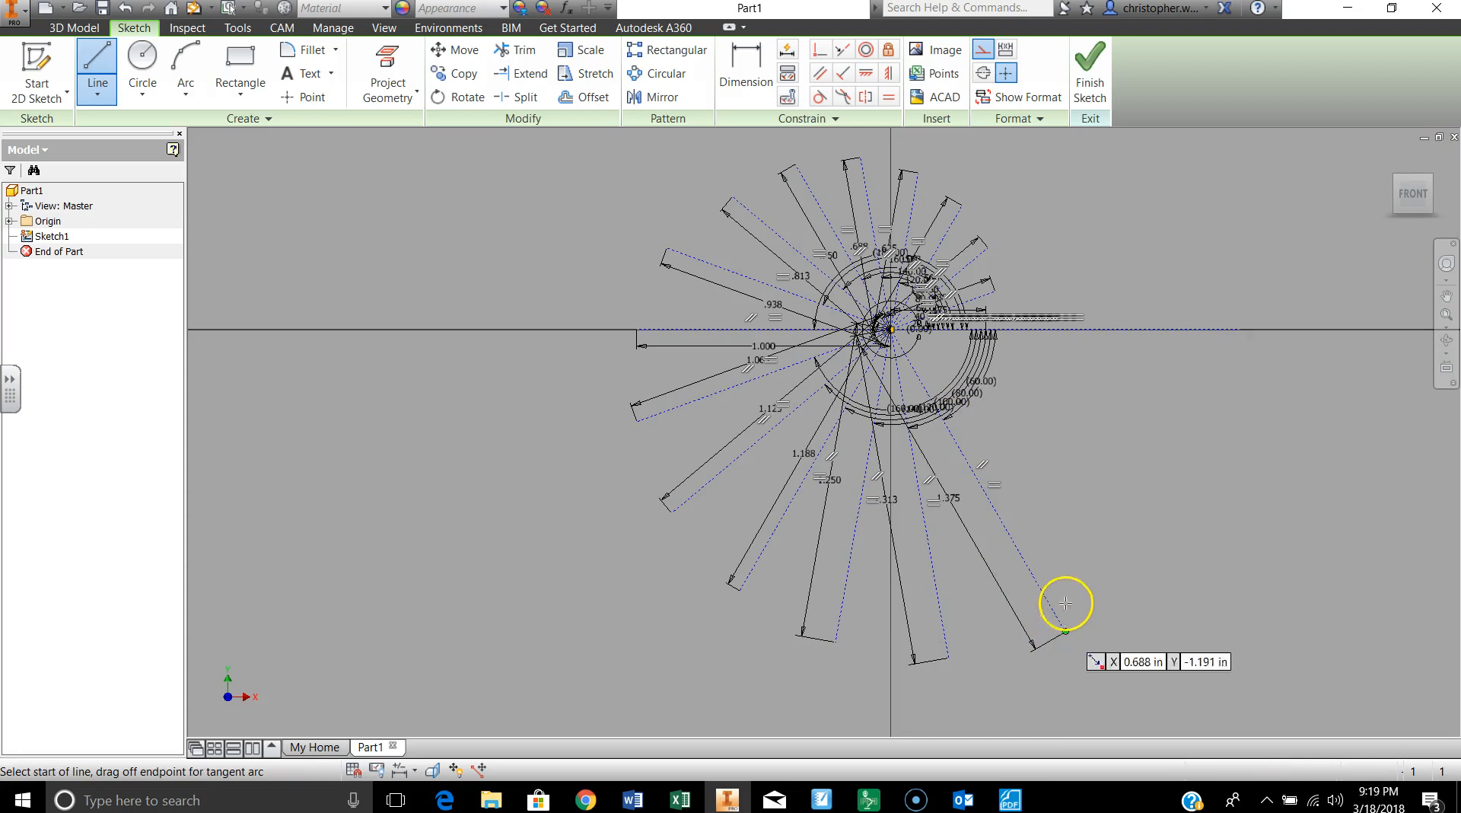
Step: Draw a 23/16 in construction line from the sketch origin, 40 degrees clockwise from the horizontal axis, and end the line chain
left_click(891, 328)
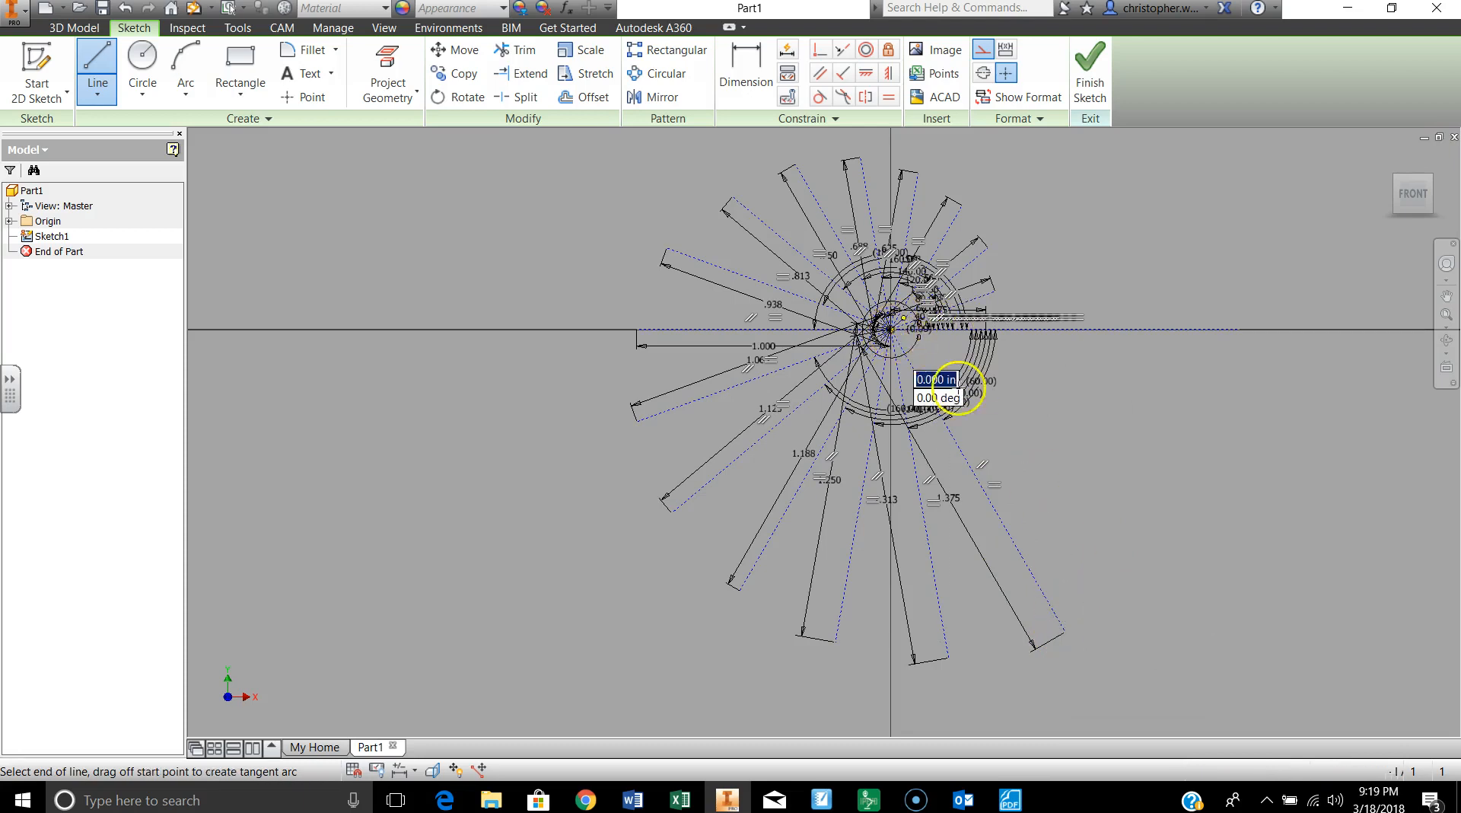
type("2")
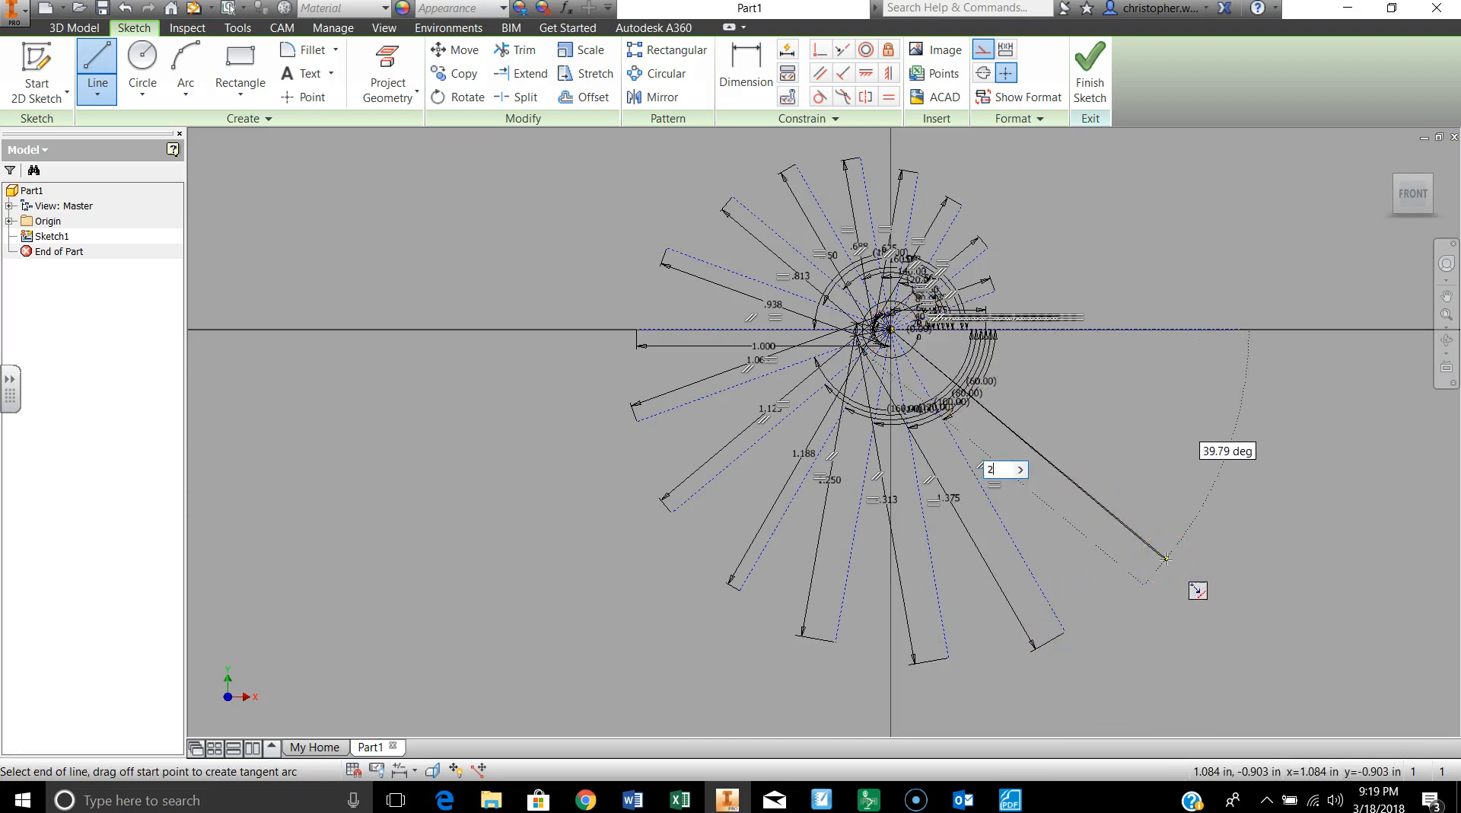
type("3/16")
key("Tab")
type("4")
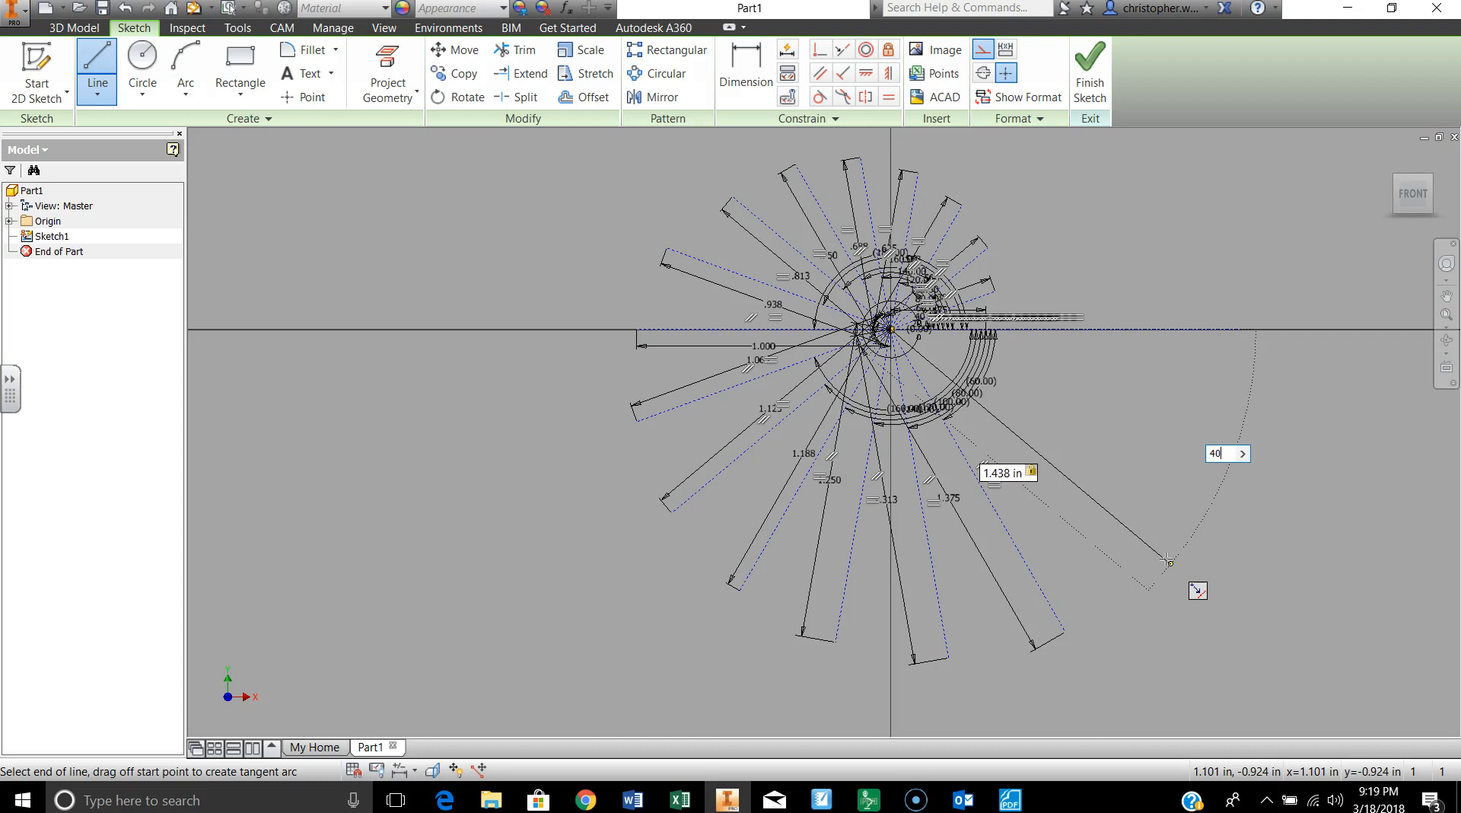
key("Return")
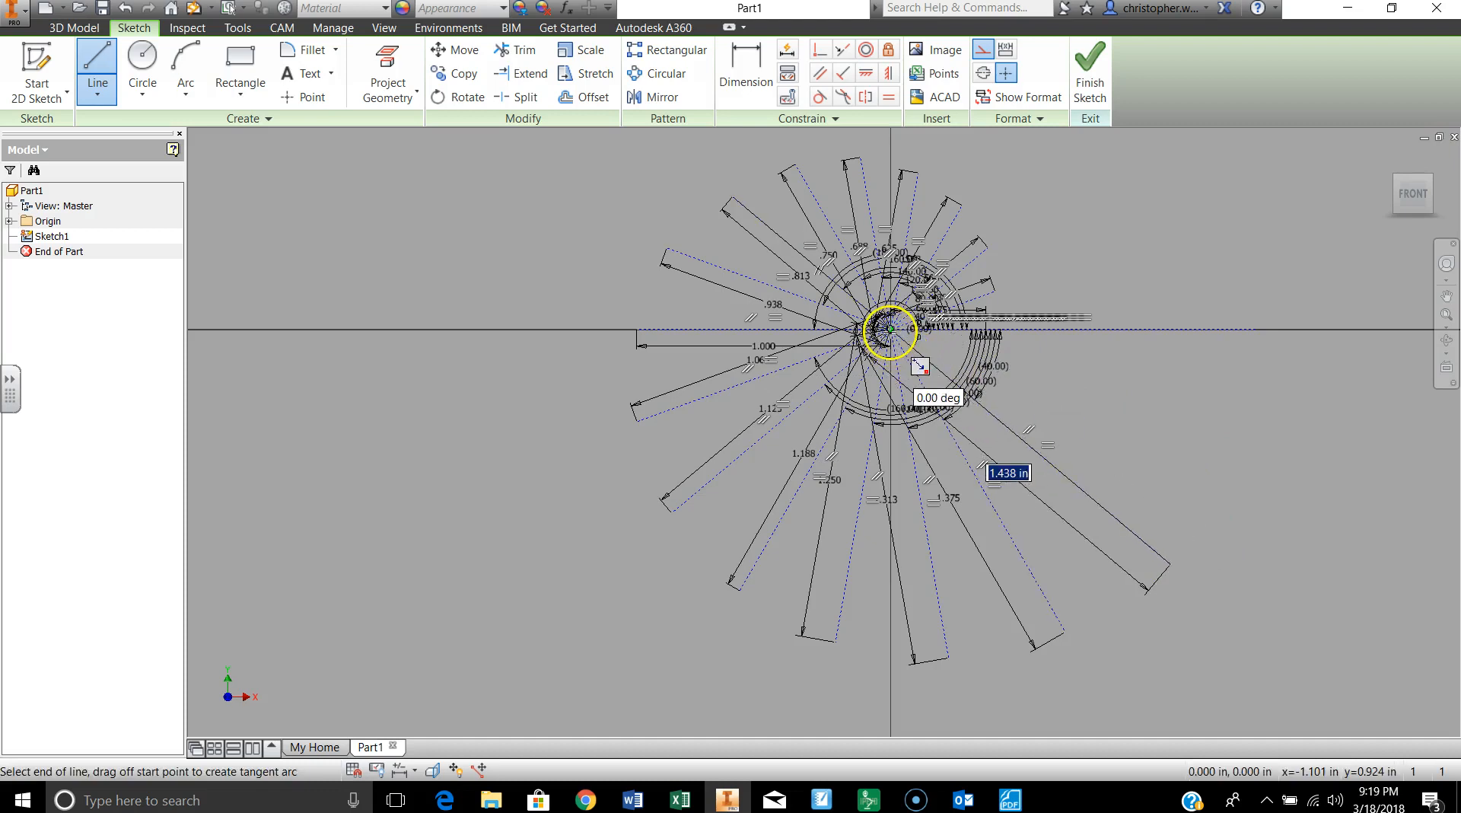
double_click(1169, 564)
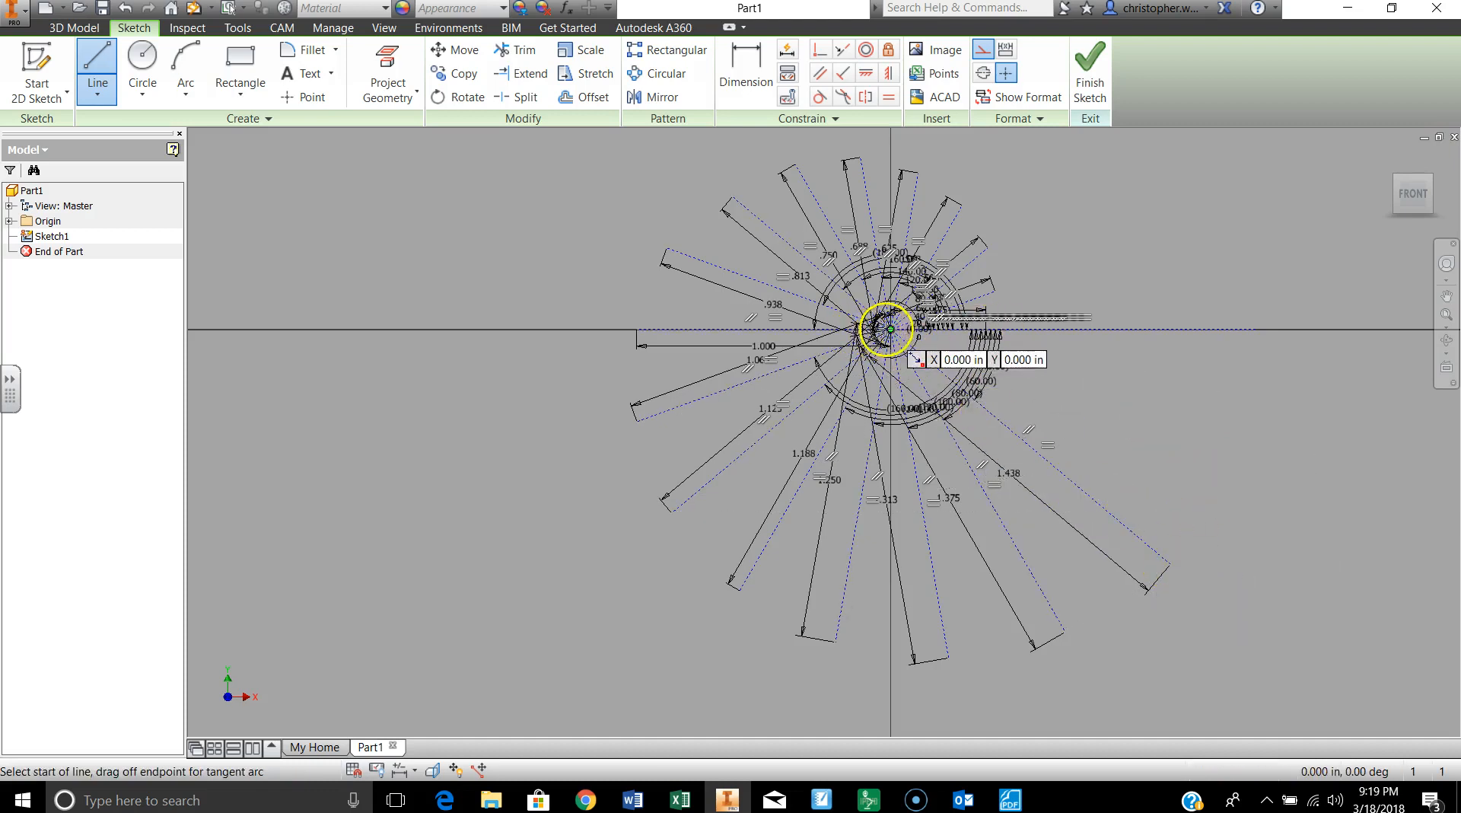
Step: Draw a 24/16 in construction line from the sketch origin, 20 degrees clockwise from the horizontal axis
left_click(891, 329)
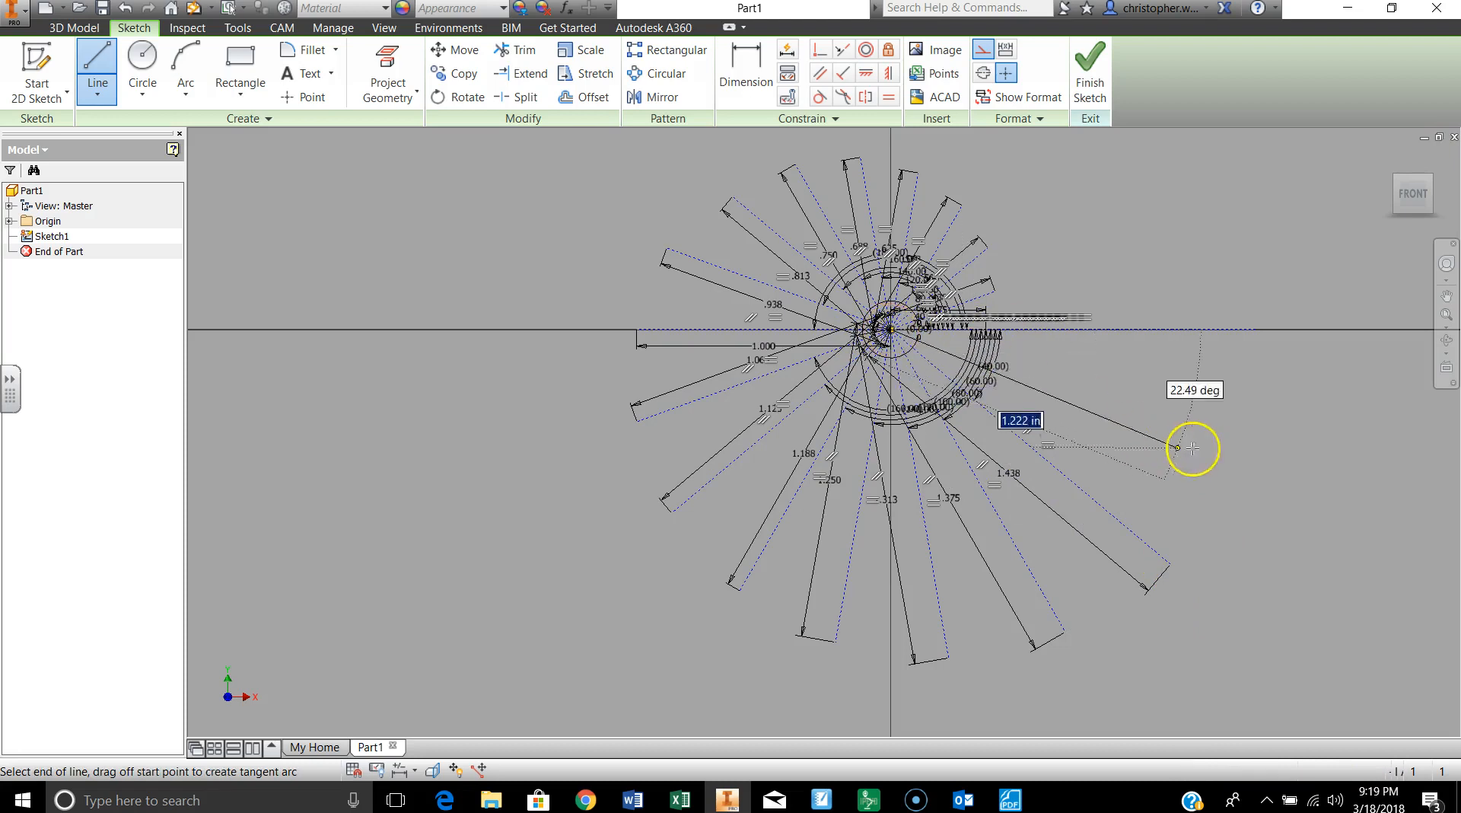
type("24/16")
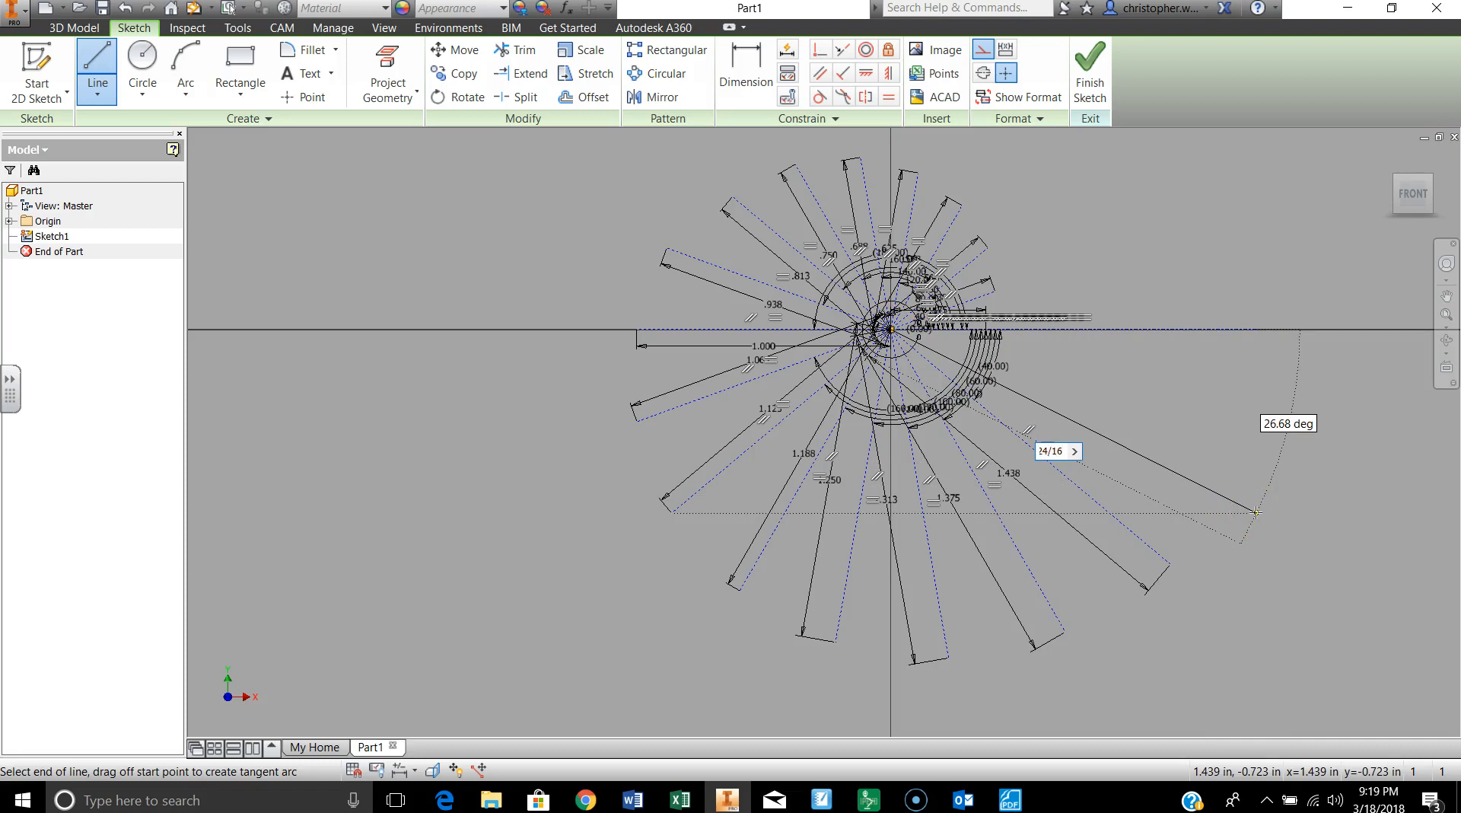
key("Tab")
type("2")
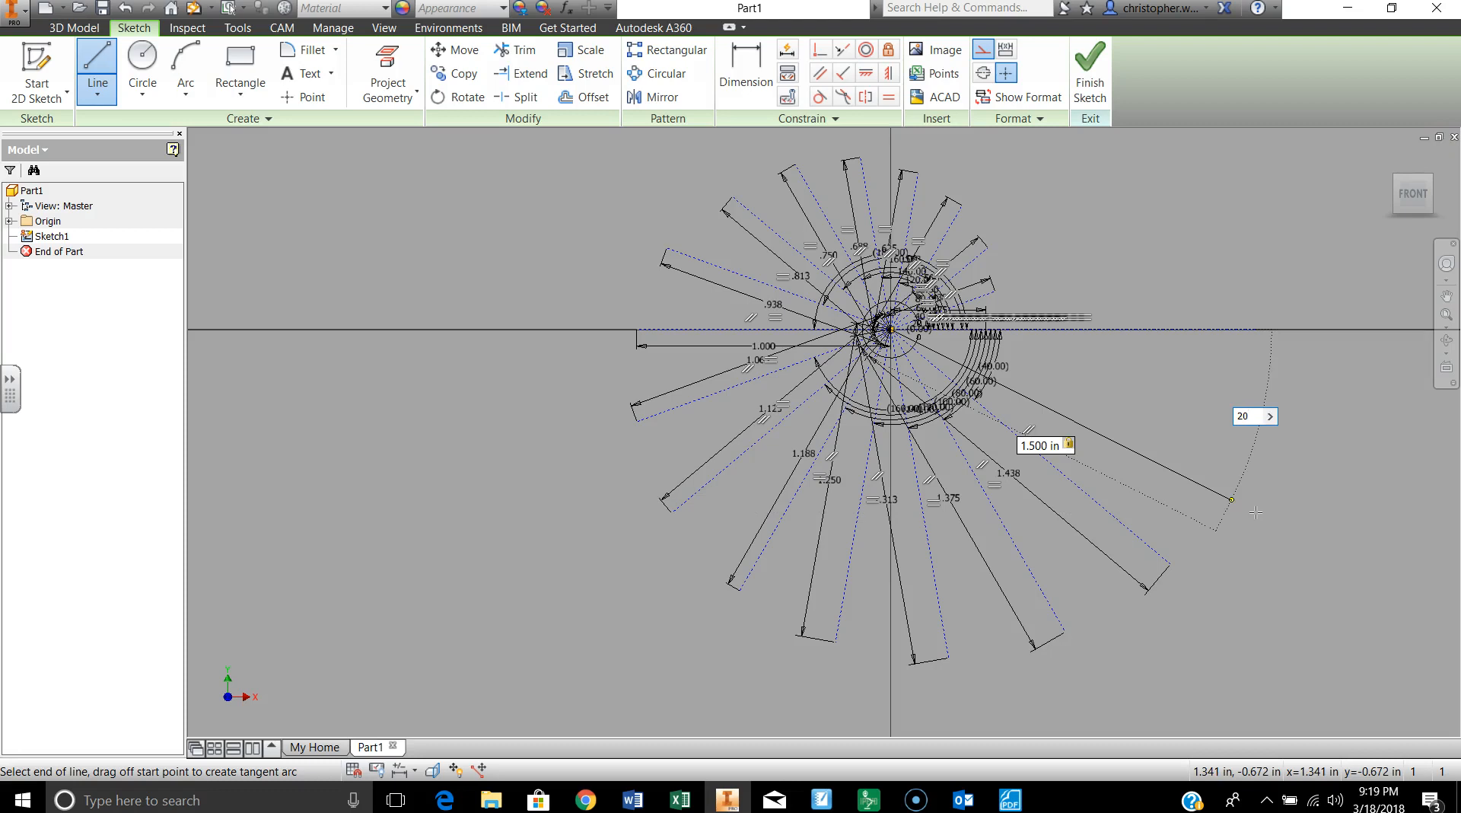
key("Return")
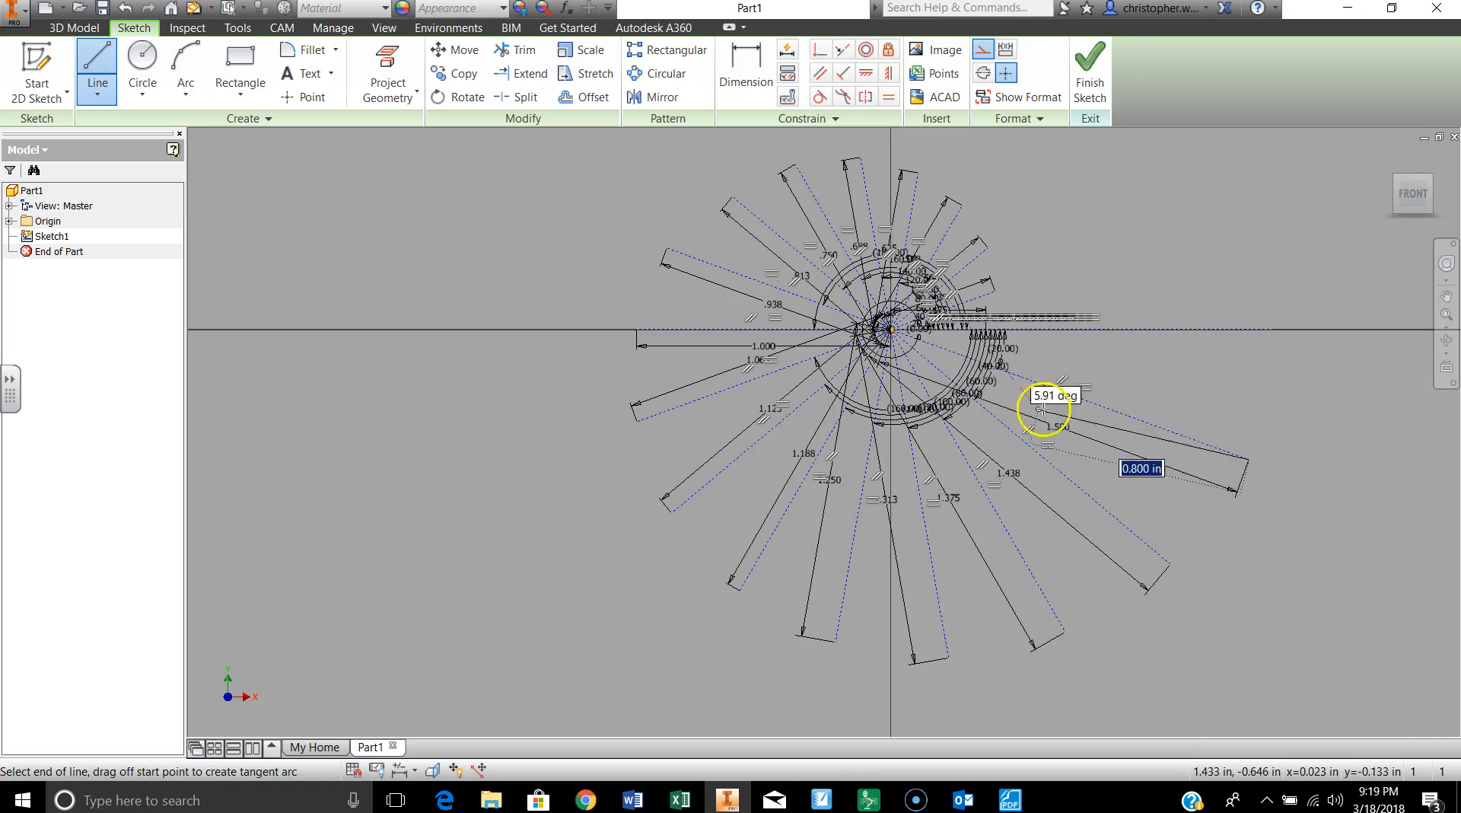
Step: Draw a 25/15 in construction line from the sketch origin at 0 degrees along the horizontal axis and leave the Line command
left_click(1248, 458)
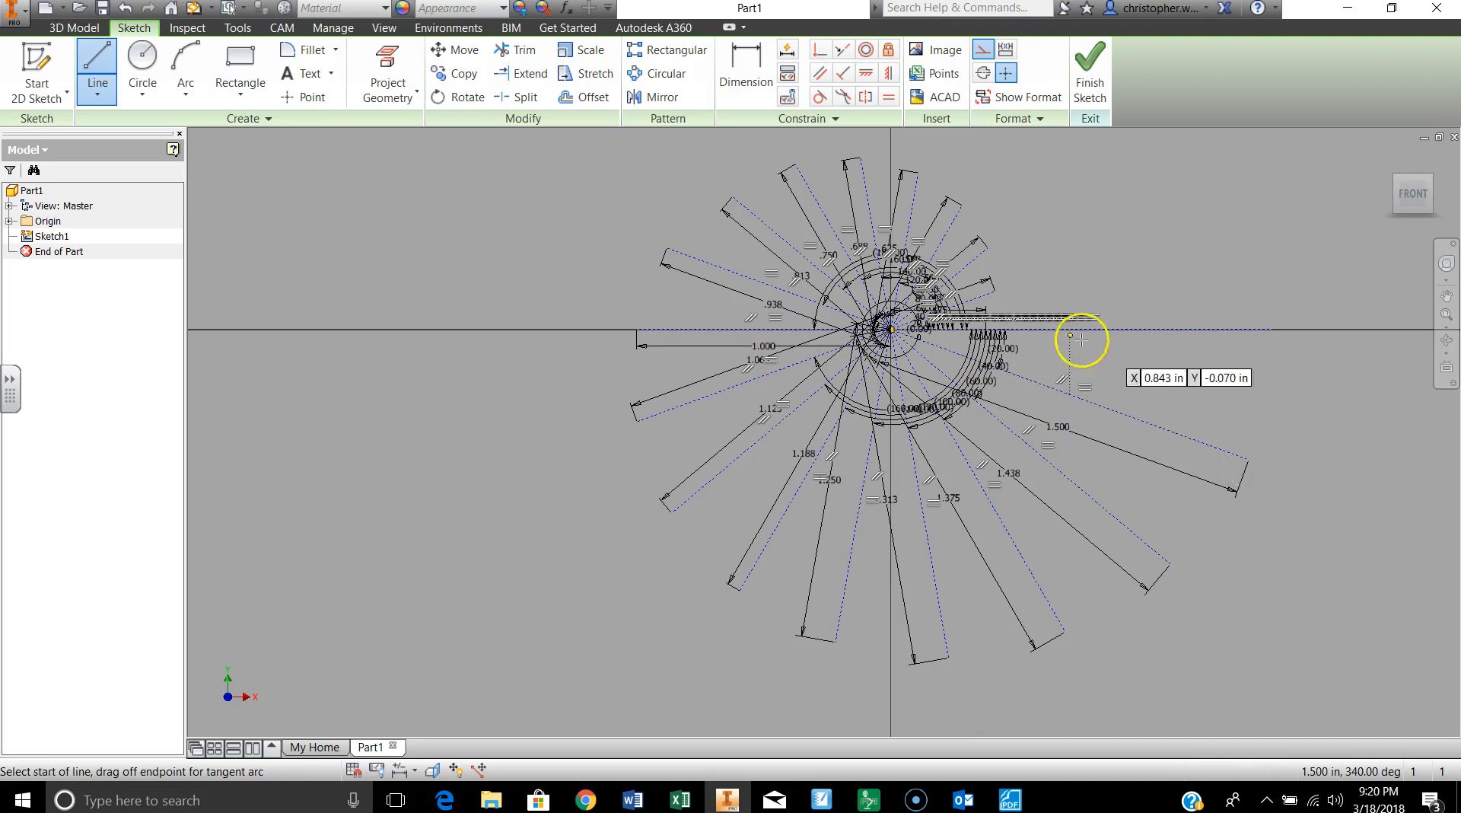
left_click(891, 329)
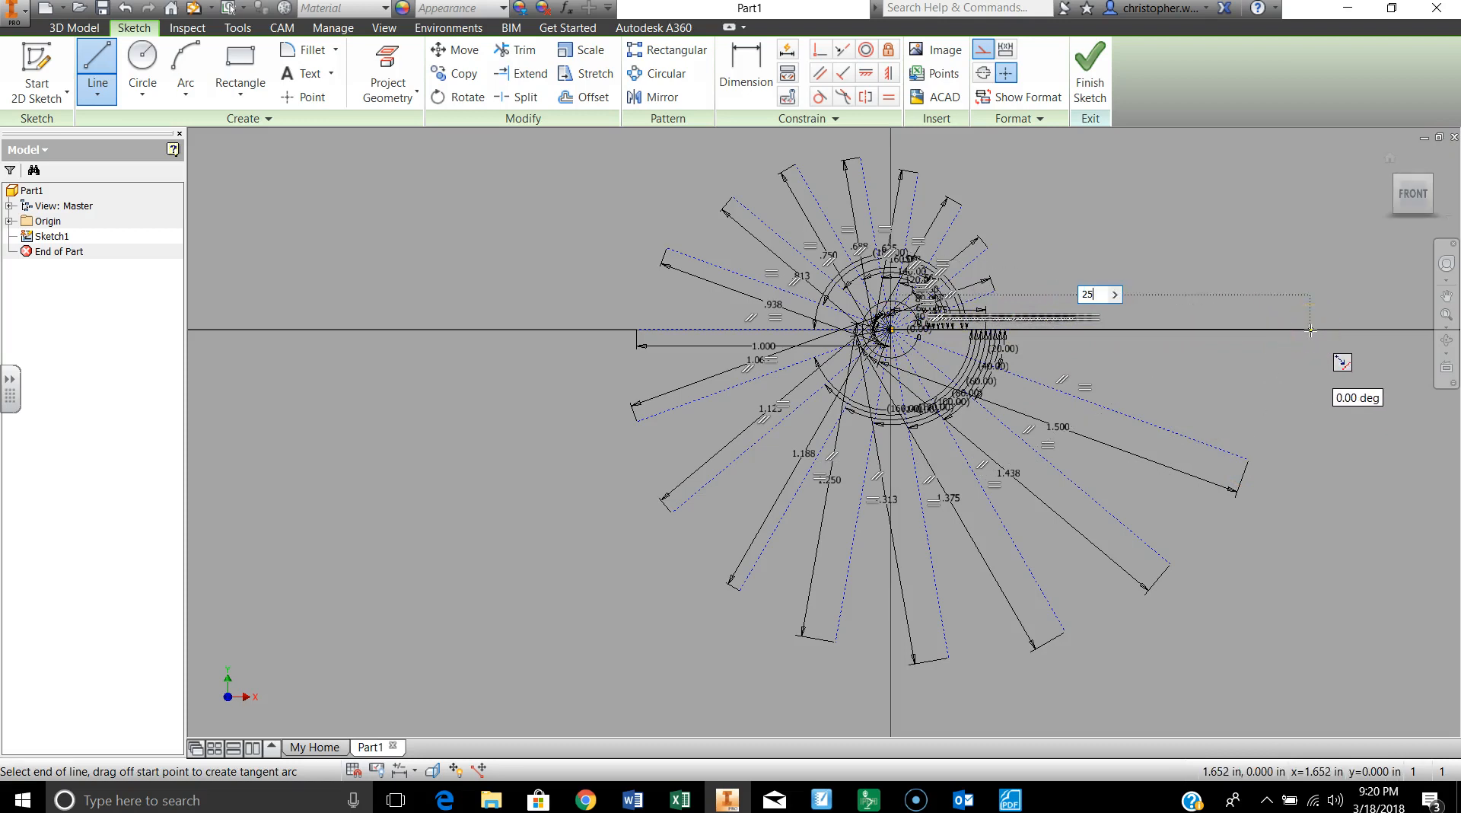
type("15")
key("Tab")
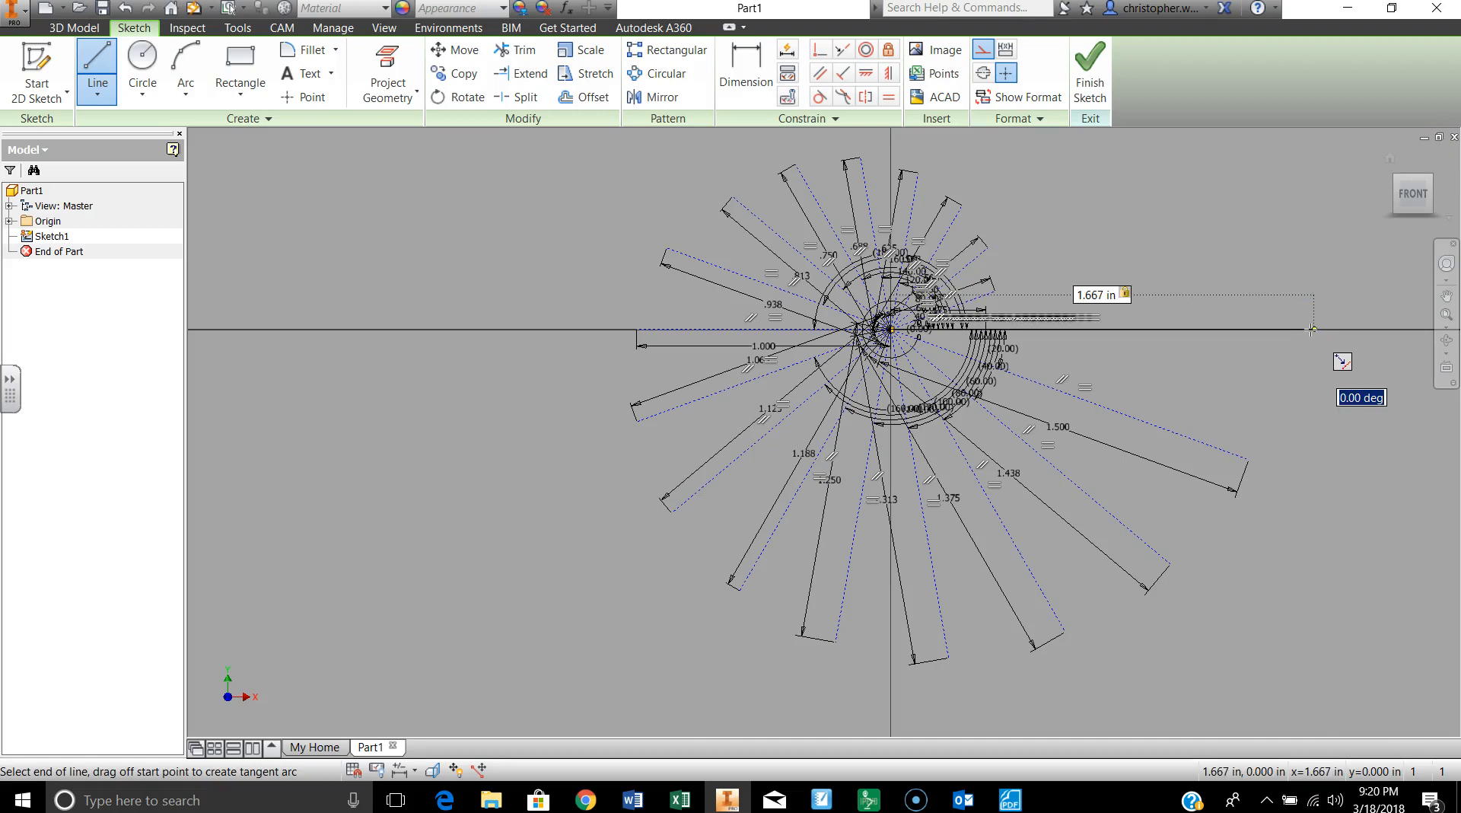
type("0")
key("Return")
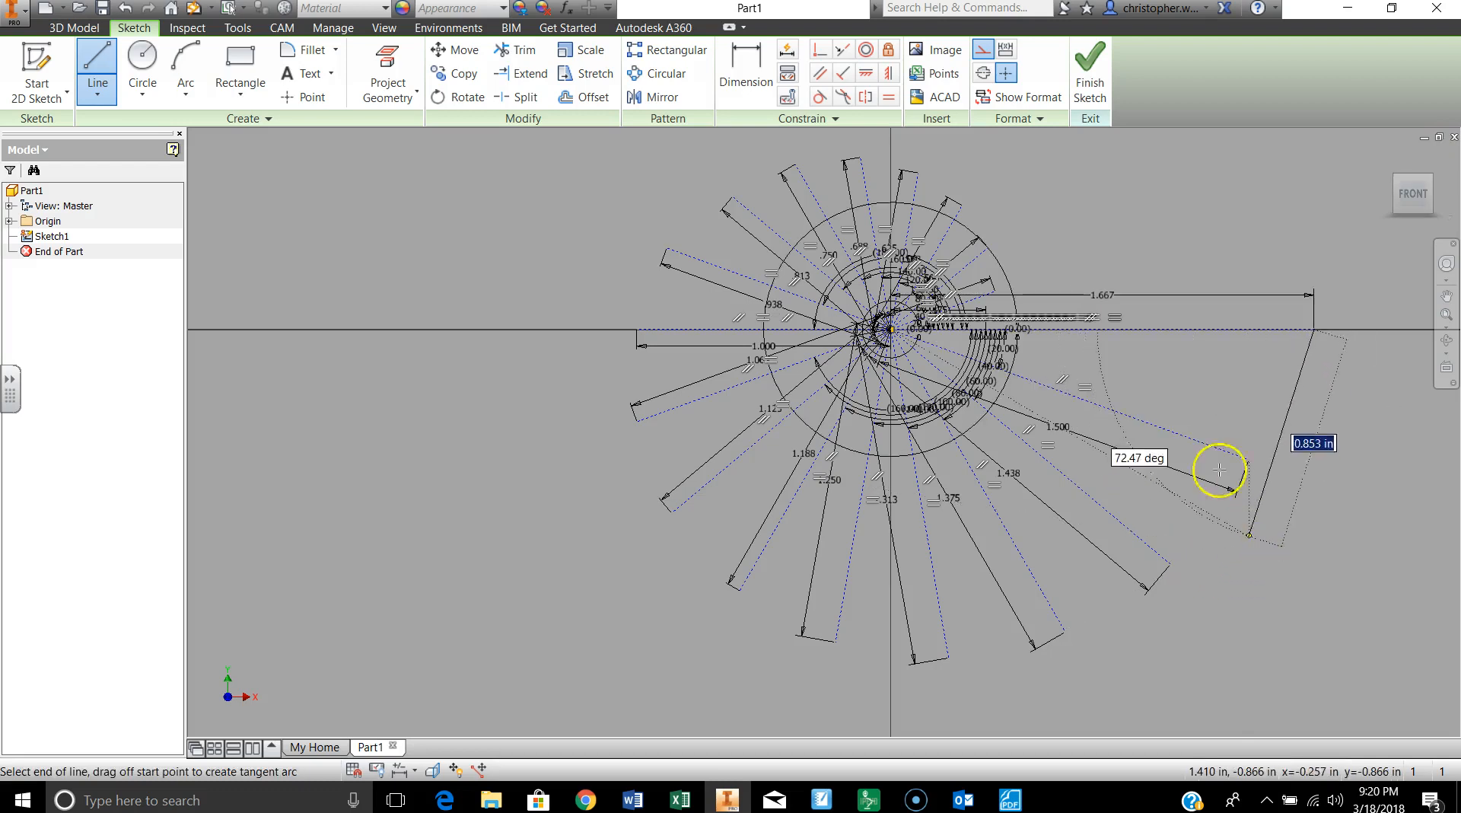
key("Escape")
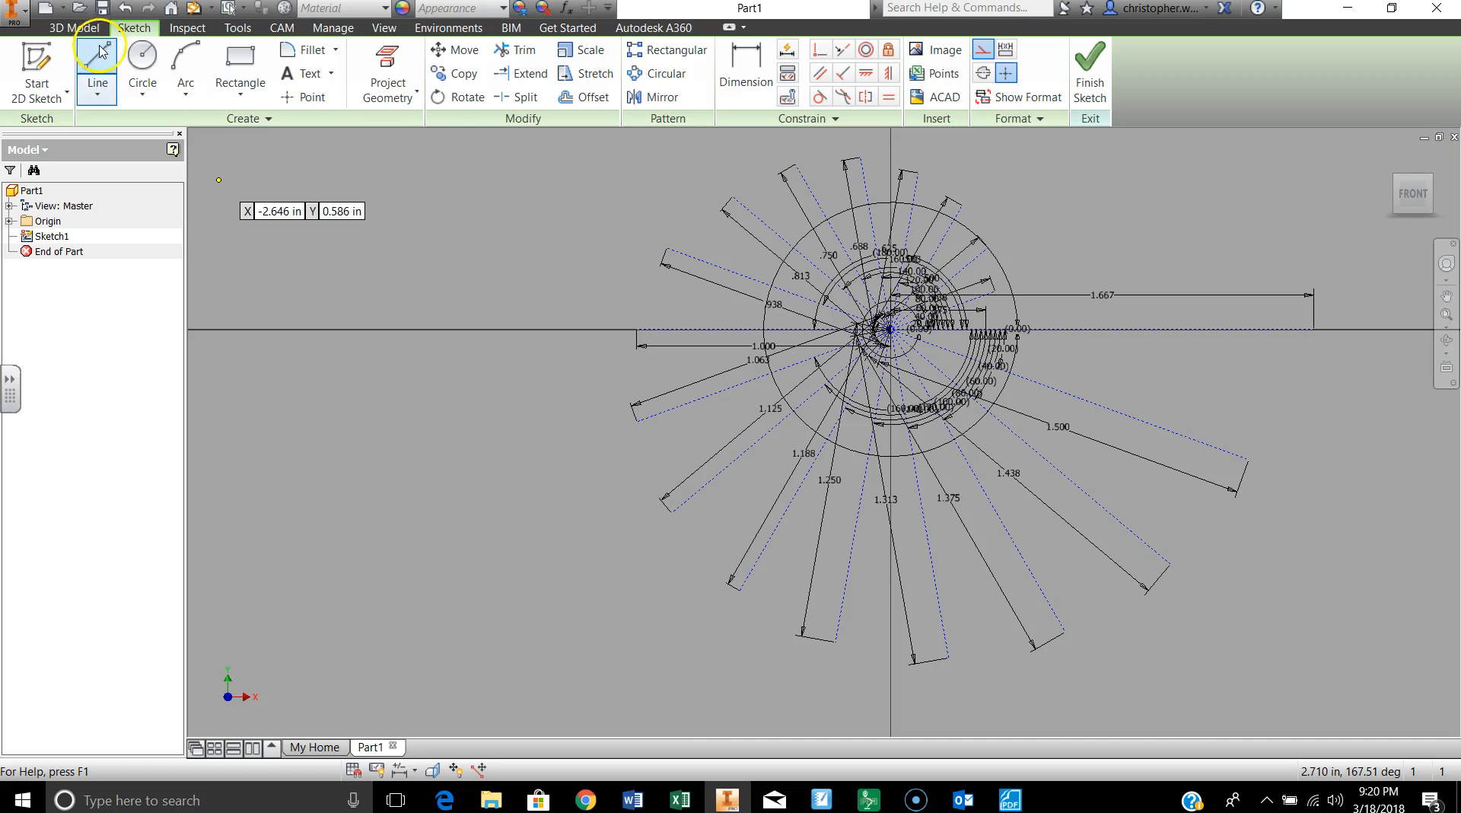
left_click(97, 72)
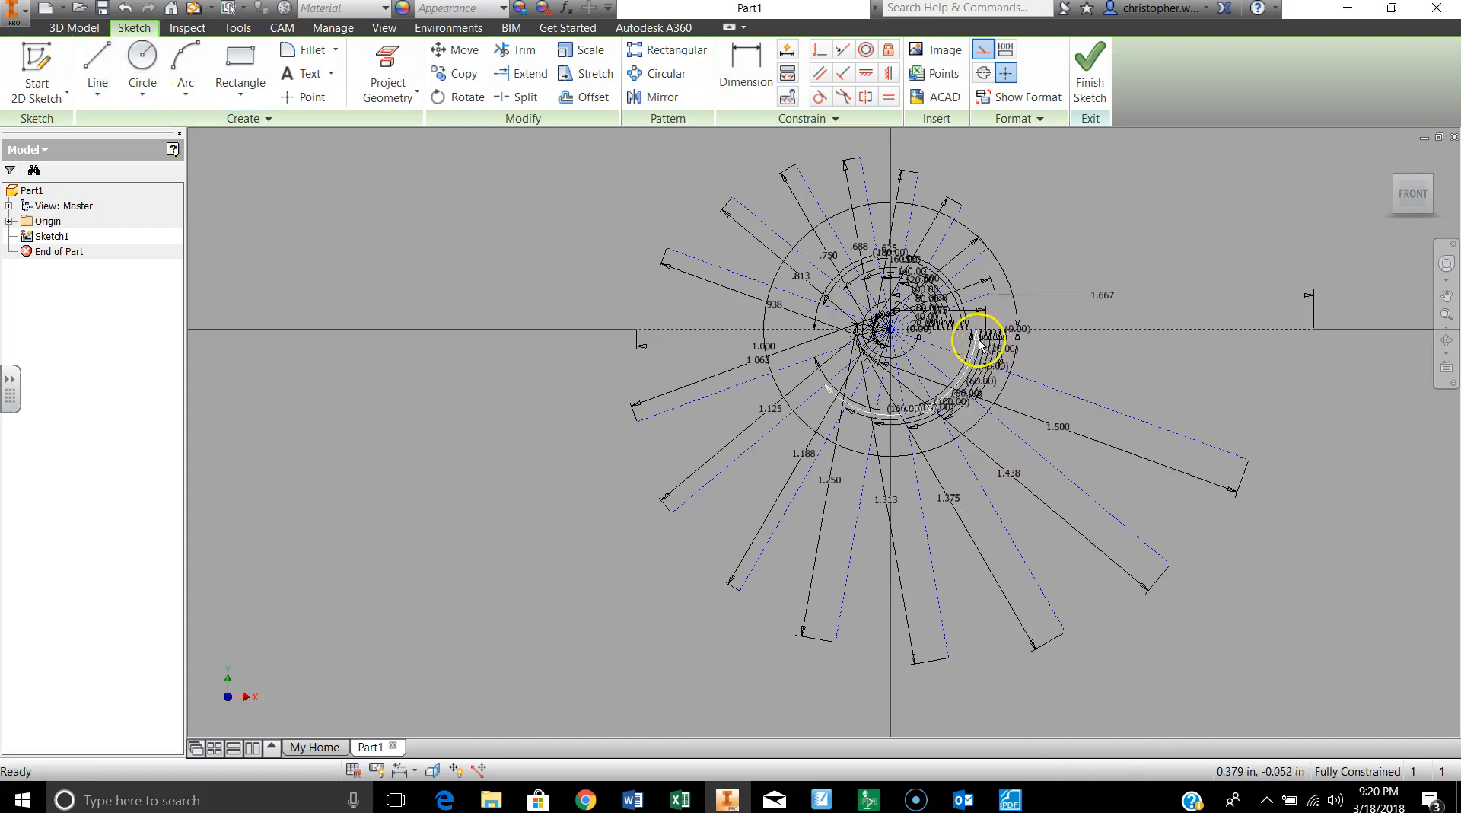
scroll(984, 338, "up", 5)
scroll(990, 339, "down", 3)
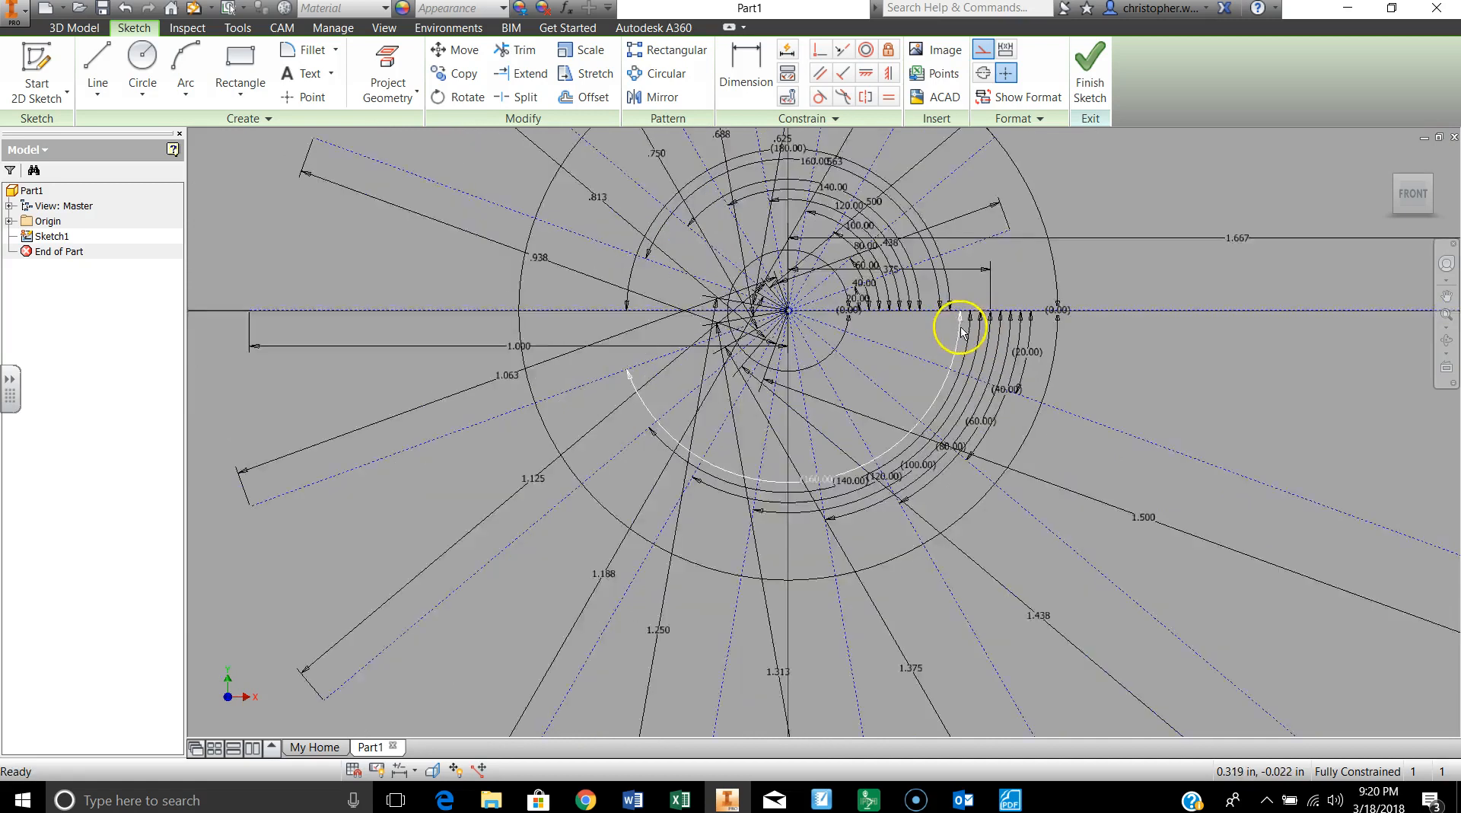
scroll(978, 357, "up", 2)
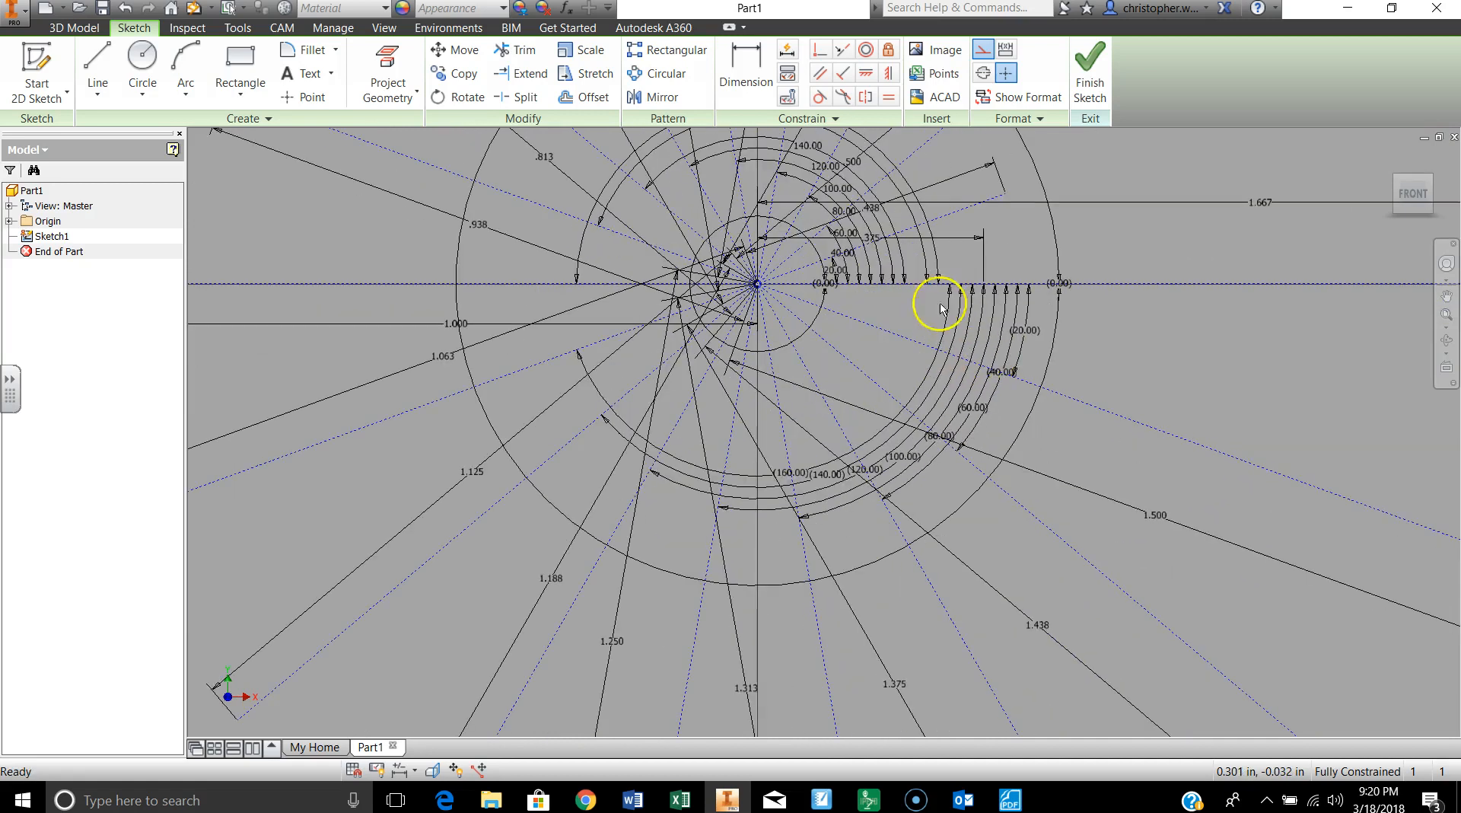
scroll(799, 358, "up", 5)
scroll(803, 357, "down", 4)
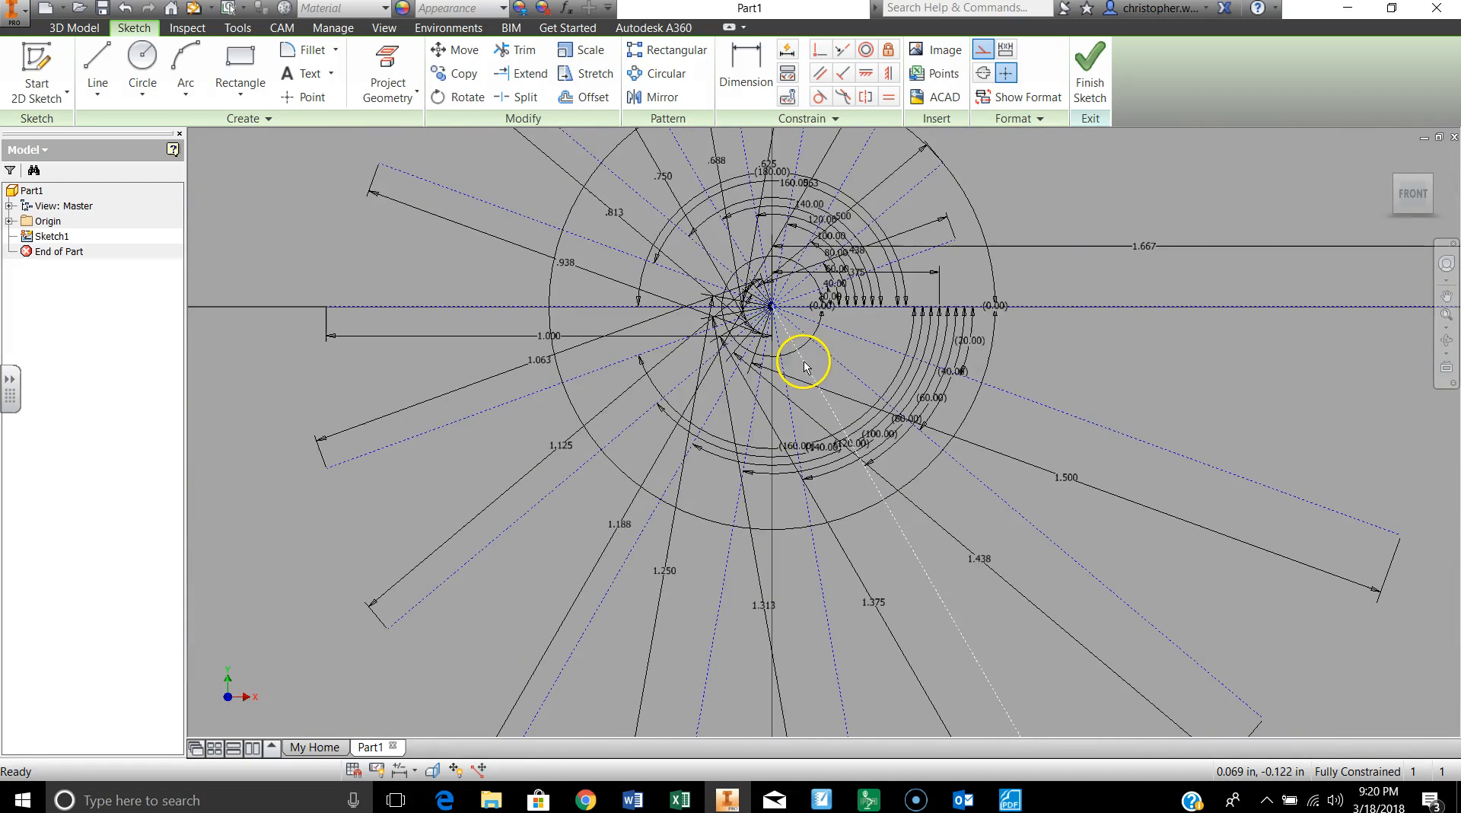
scroll(812, 363, "down", 2)
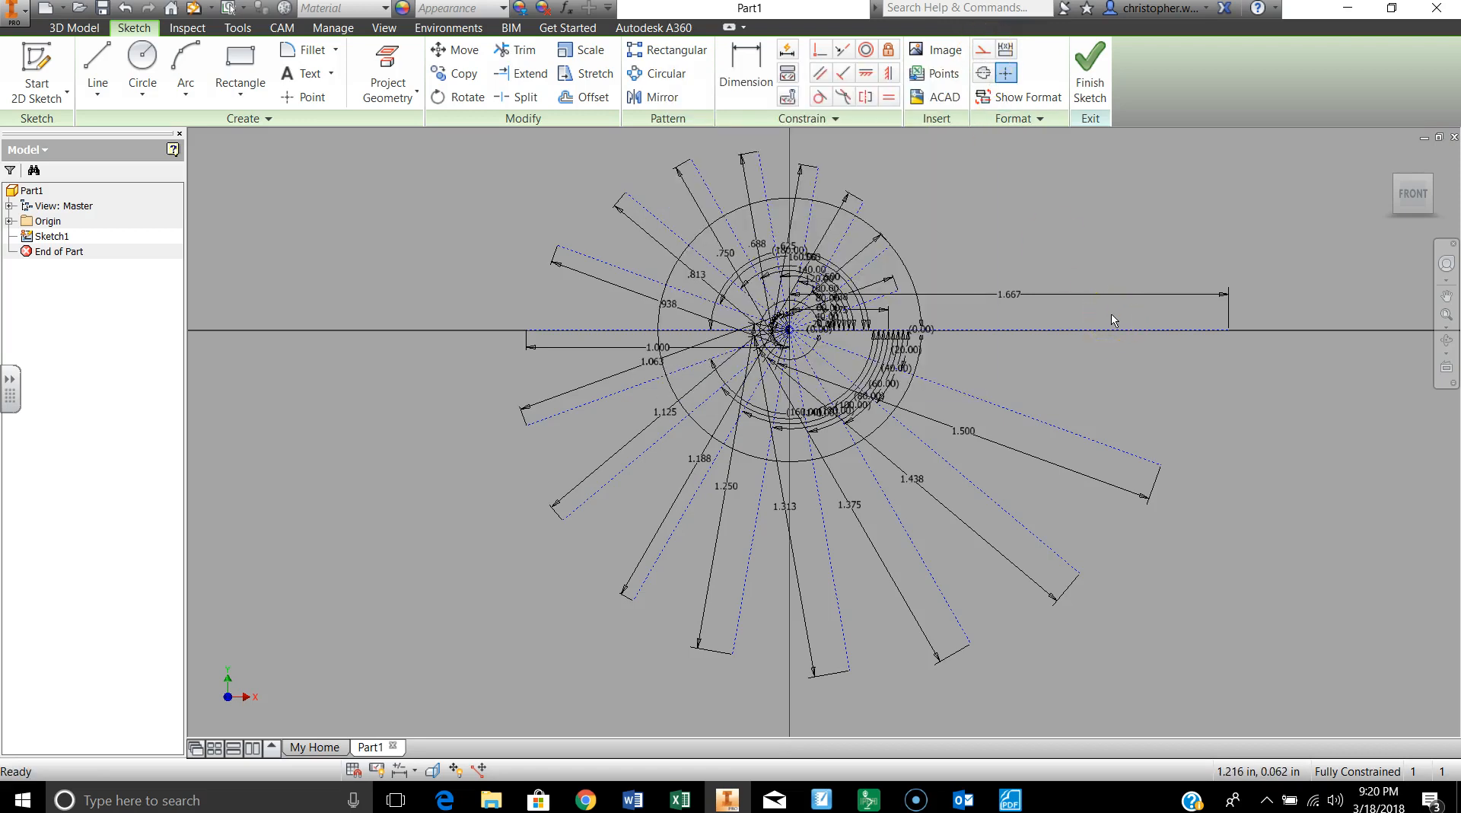
Step: Start an interpolation spline at the outer endpoint of the 0.375 in construction line on the horizontal axis
left_click(95, 97)
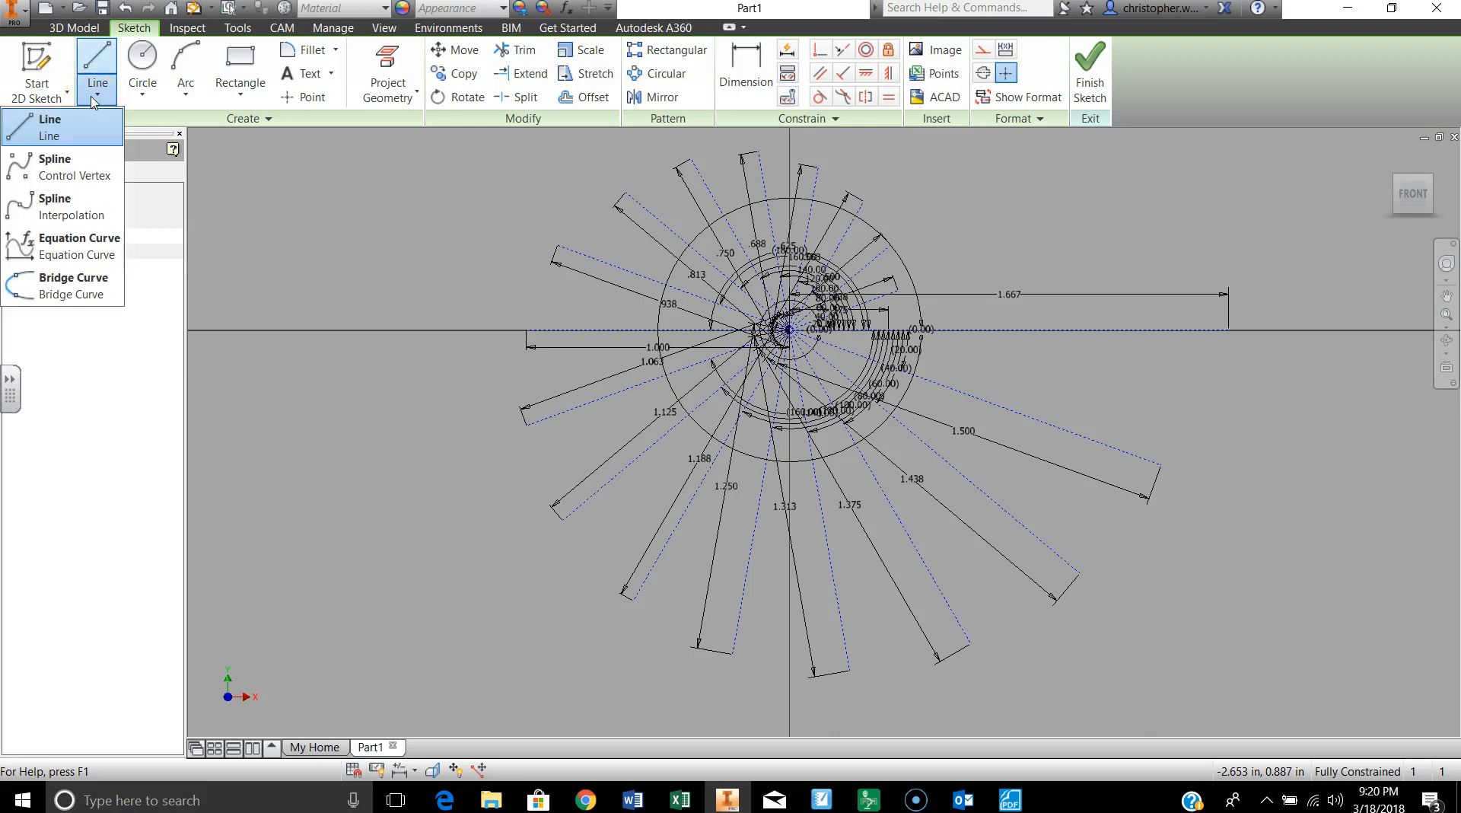
left_click(73, 172)
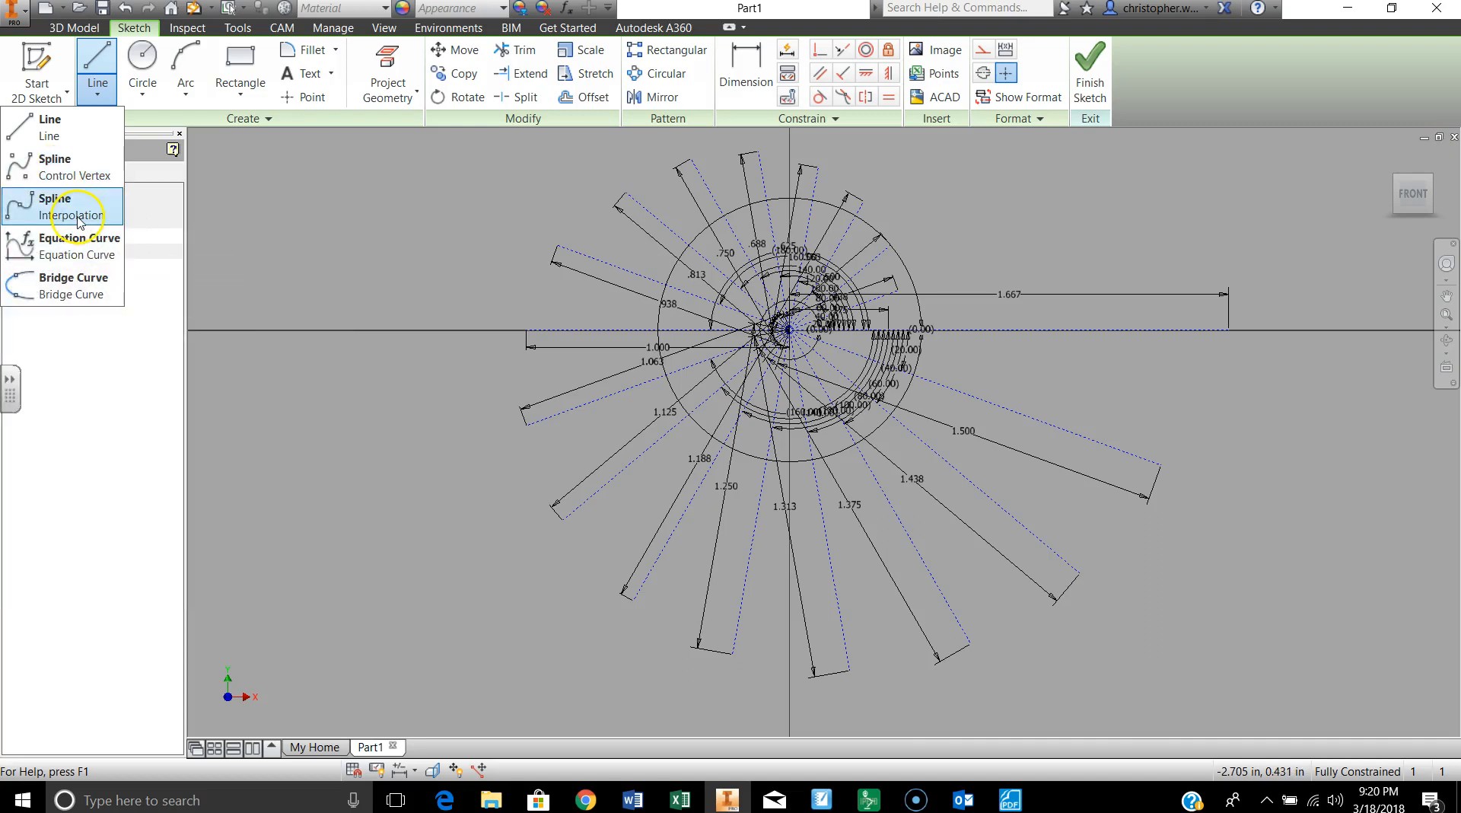
left_click(79, 221)
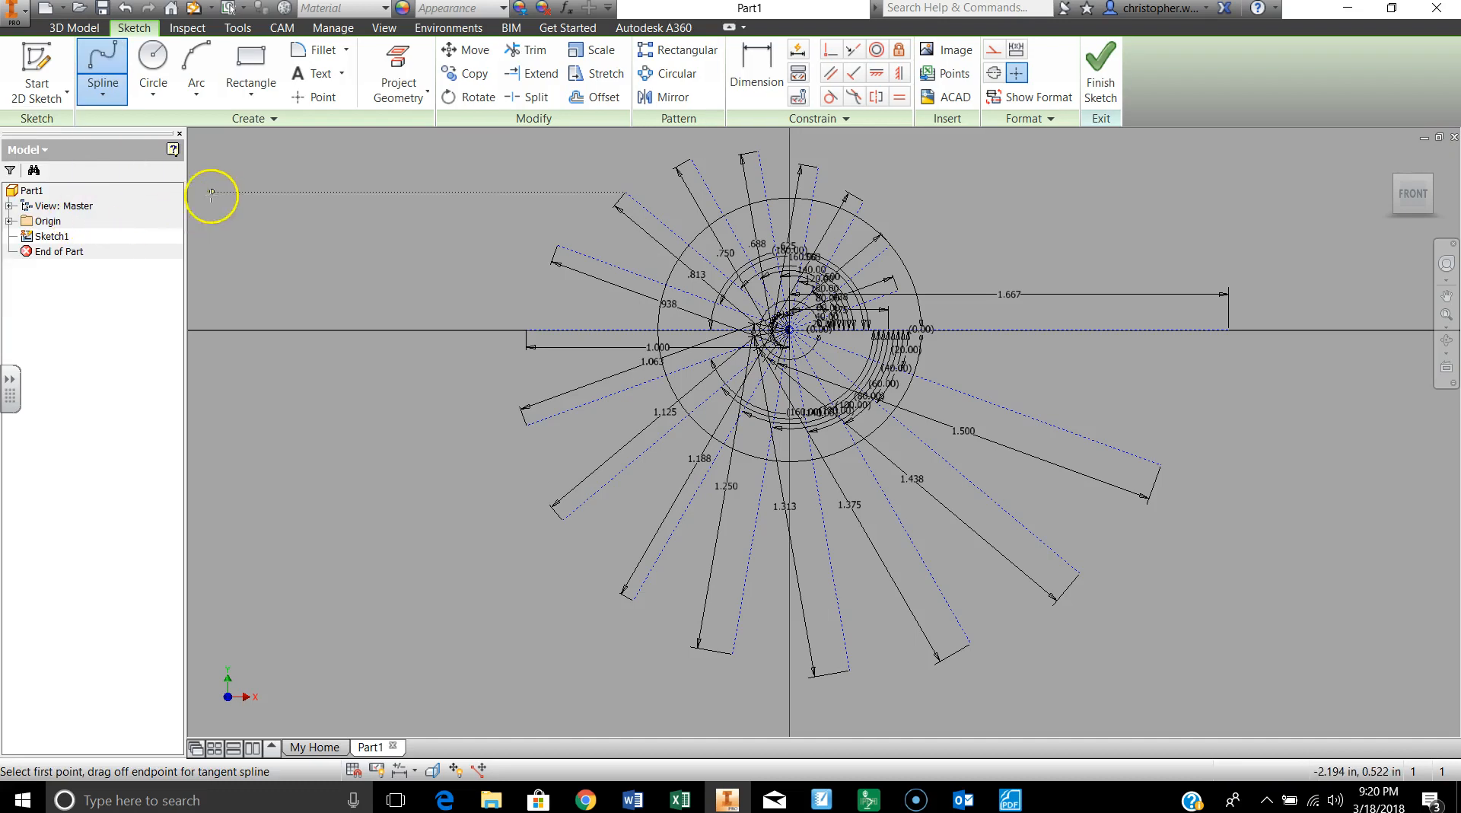
scroll(907, 381, "up", 5)
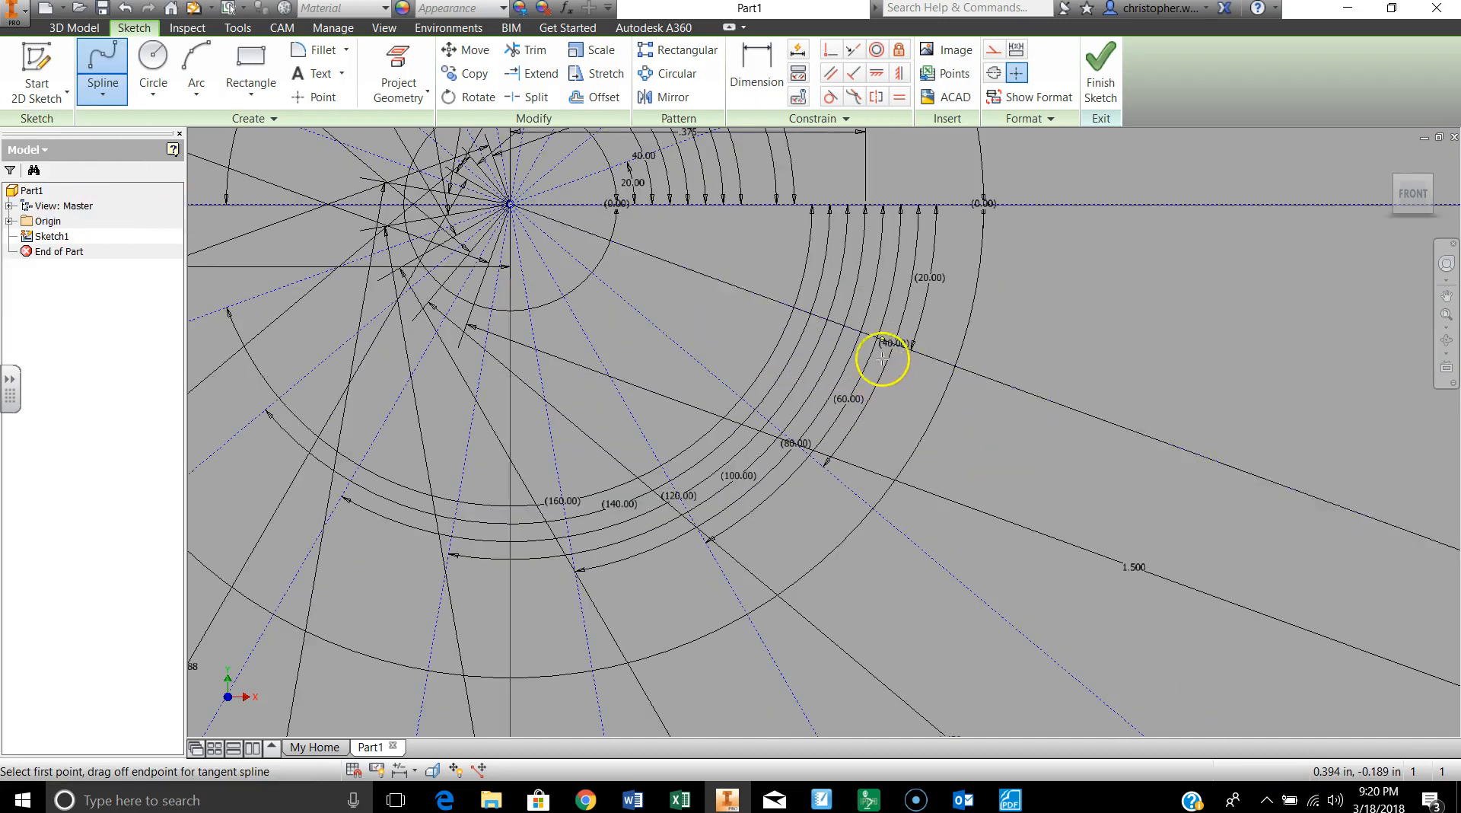
scroll(726, 310, "down", 3)
scroll(666, 315, "up", 2)
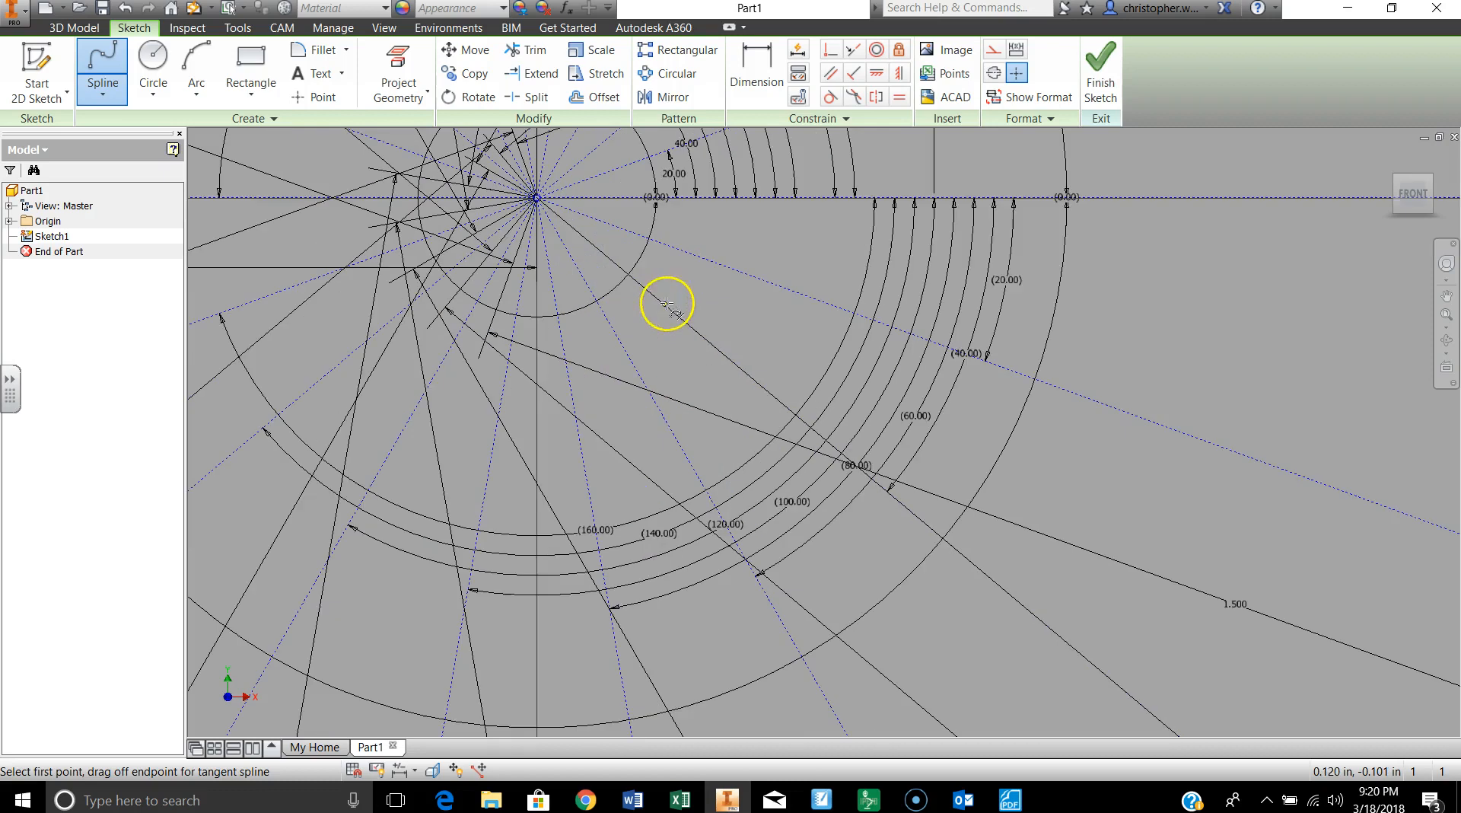
scroll(704, 274, "down", 1)
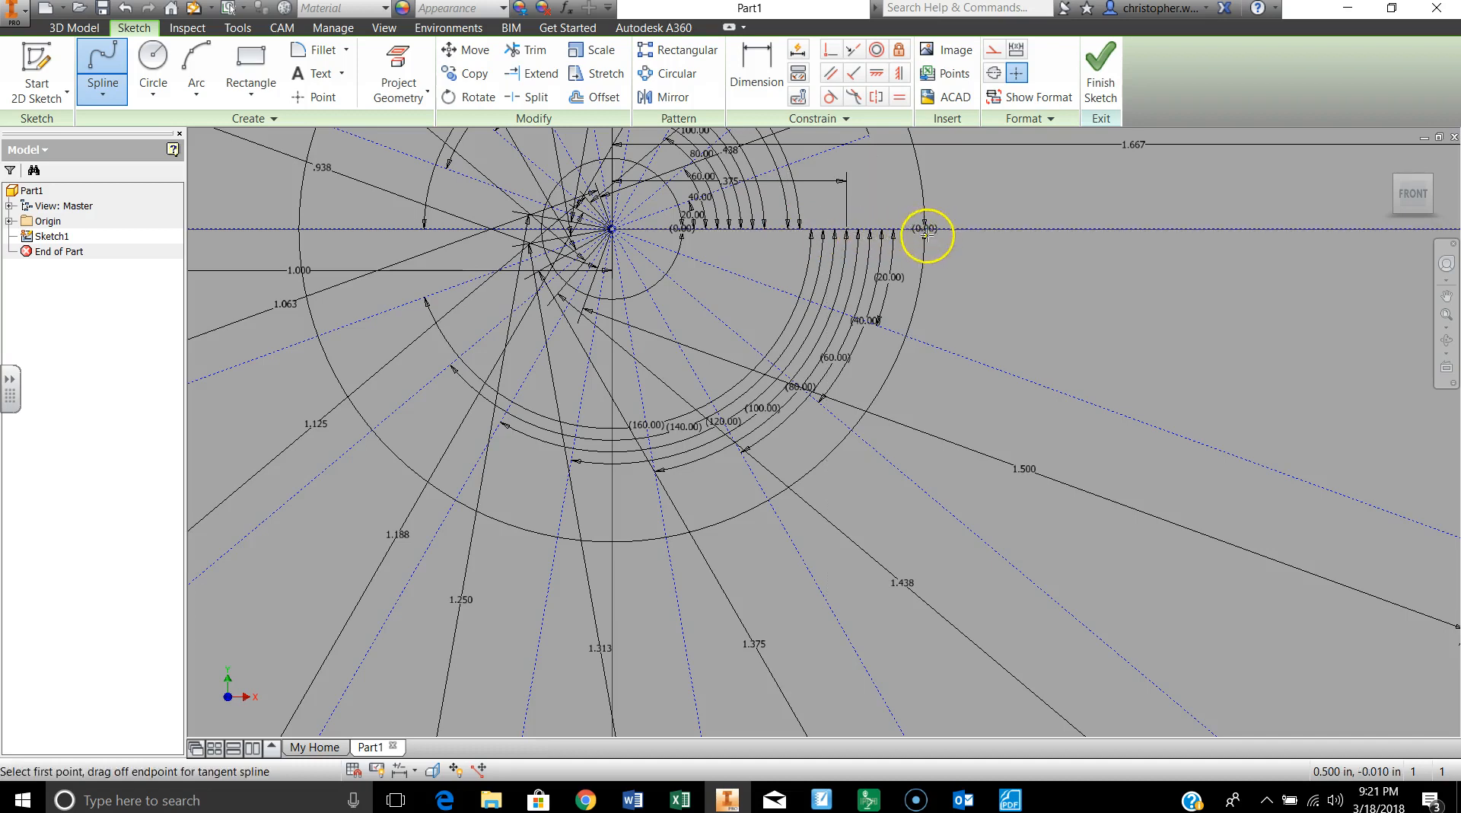
scroll(900, 277, "down", 3)
scroll(888, 283, "up", 5)
mouse_move(662, 238)
middle_mouse_down()
mouse_move(665, 279)
mouse_move(815, 555)
mouse_move(838, 545)
middle_mouse_up()
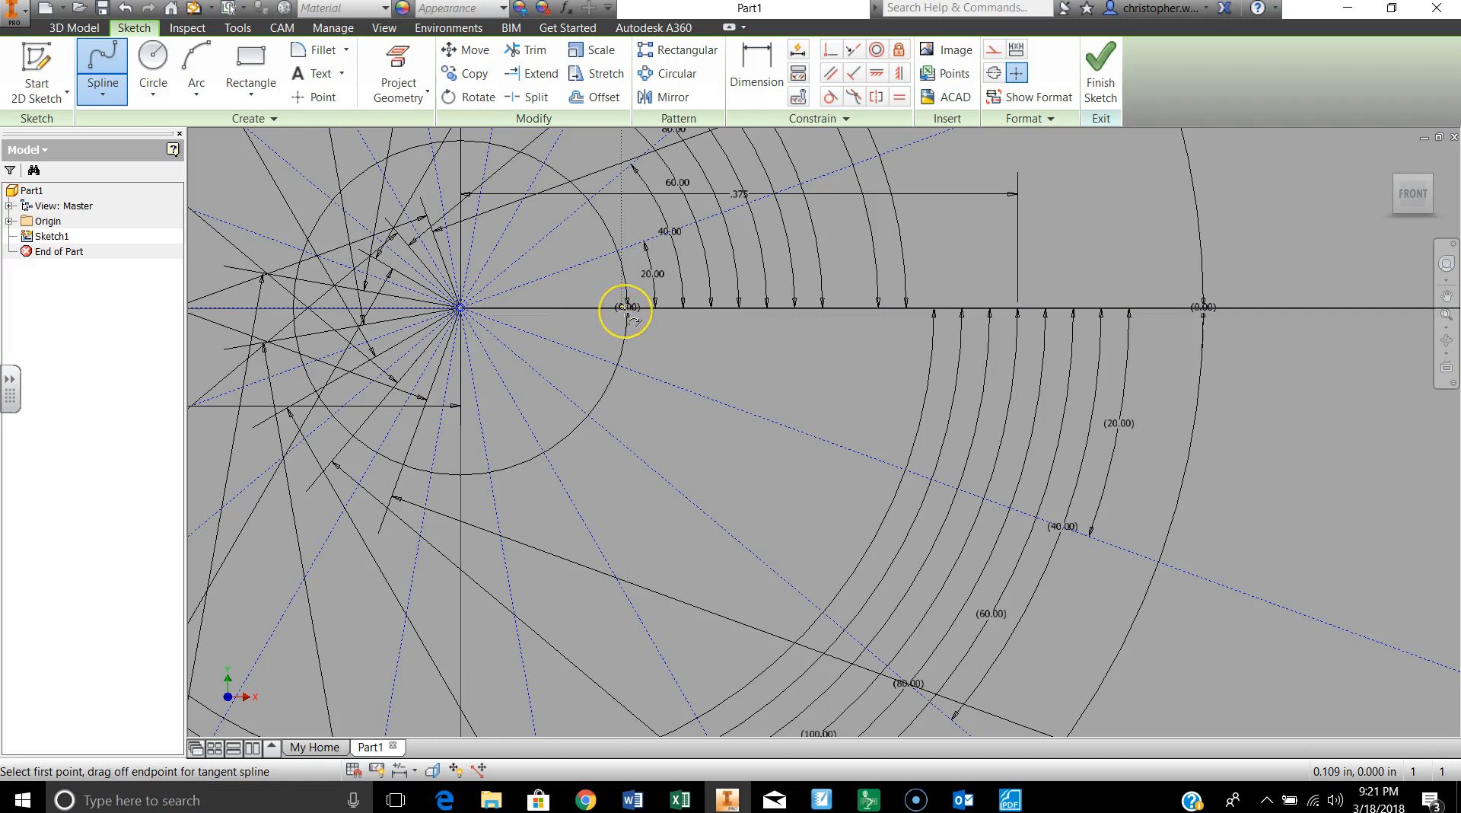
left_click(1018, 308)
scroll(1018, 308, "down", 2)
left_click(1018, 308)
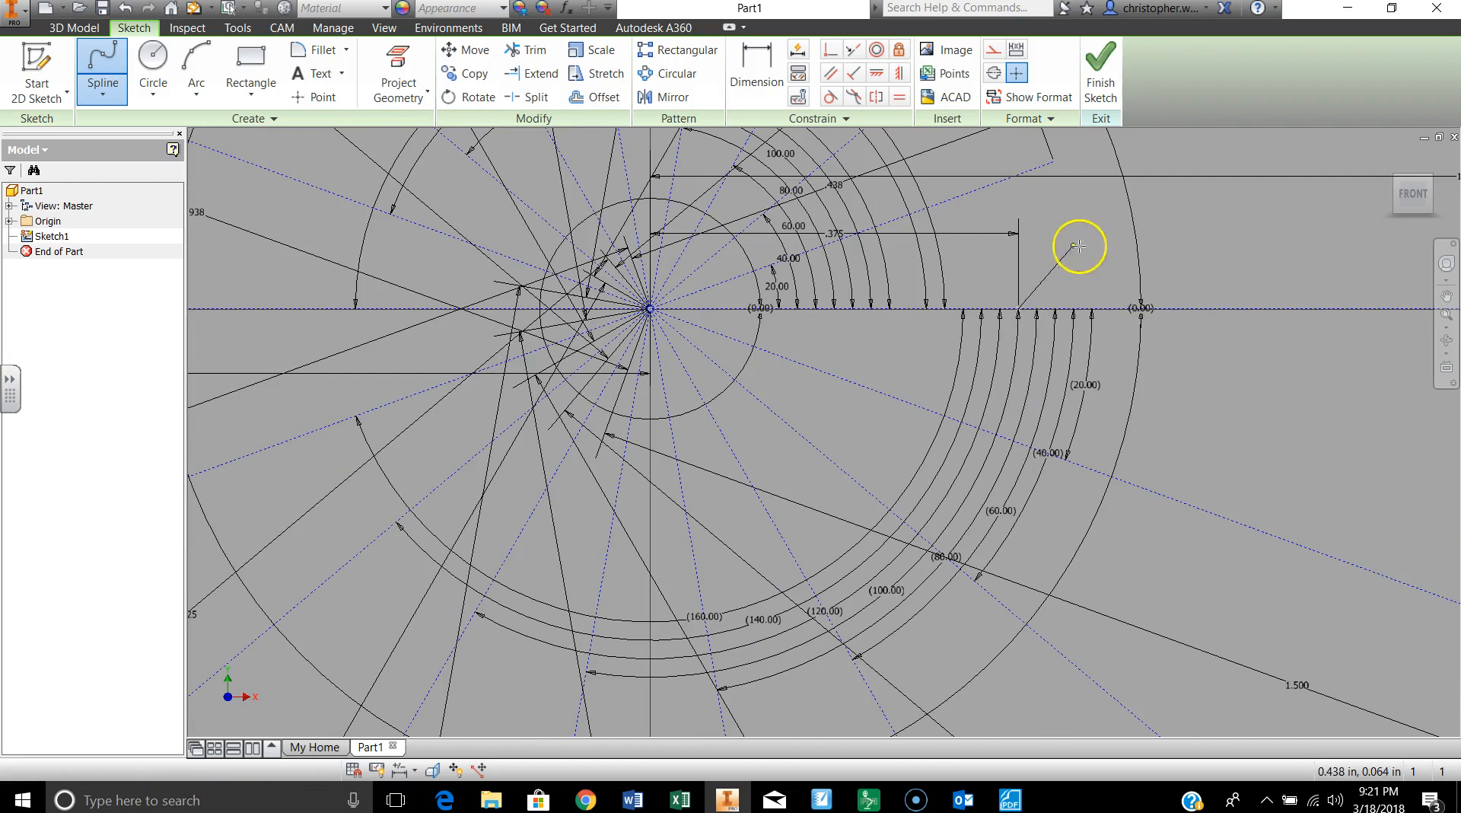
Step: Continue the spline counterclockwise through the outer endpoints of the 20, 40 and 60 degree construction lines
middle_click_drag(1060, 186, 1057, 365)
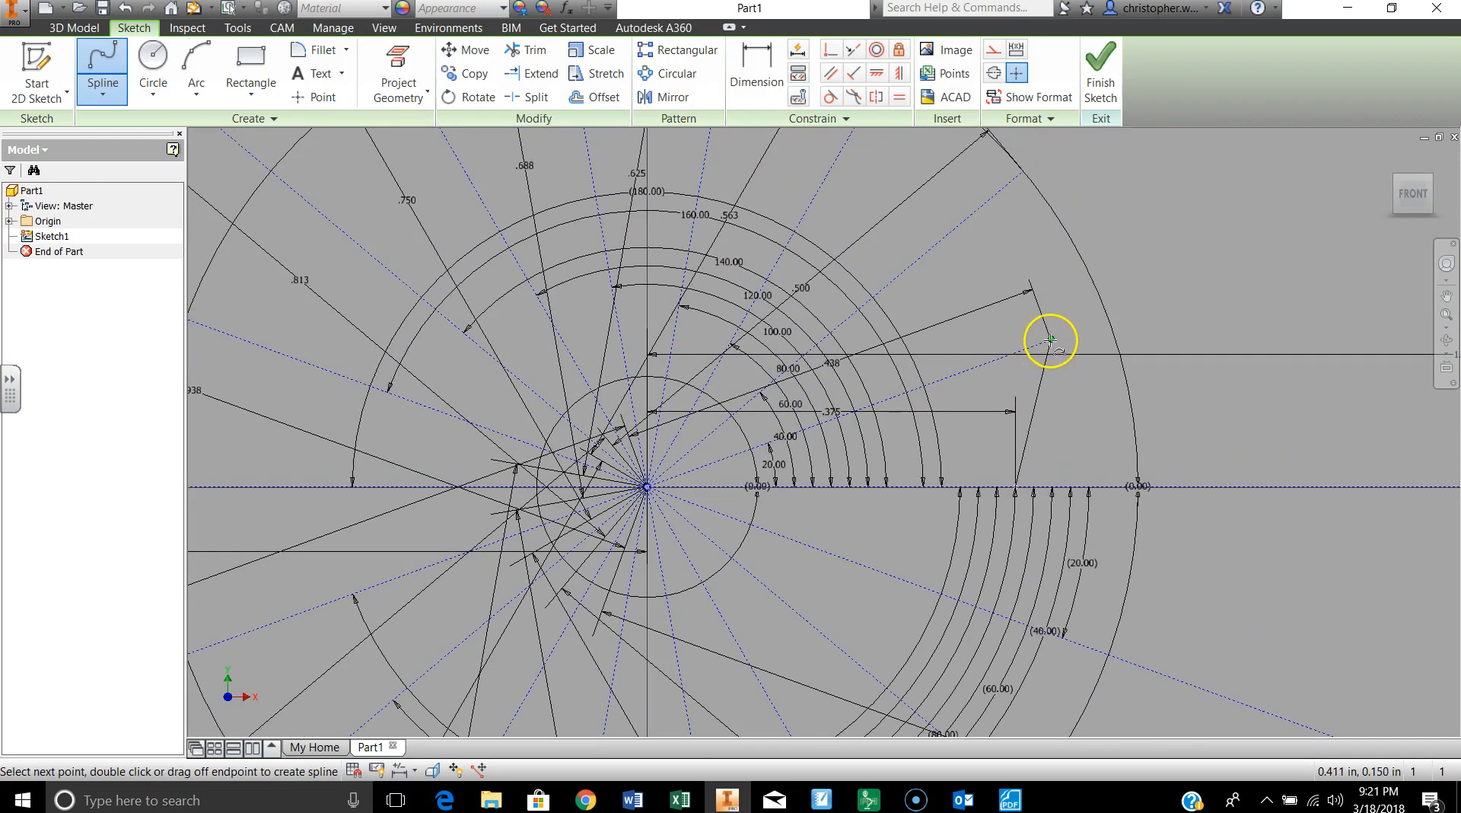
left_click(1050, 340)
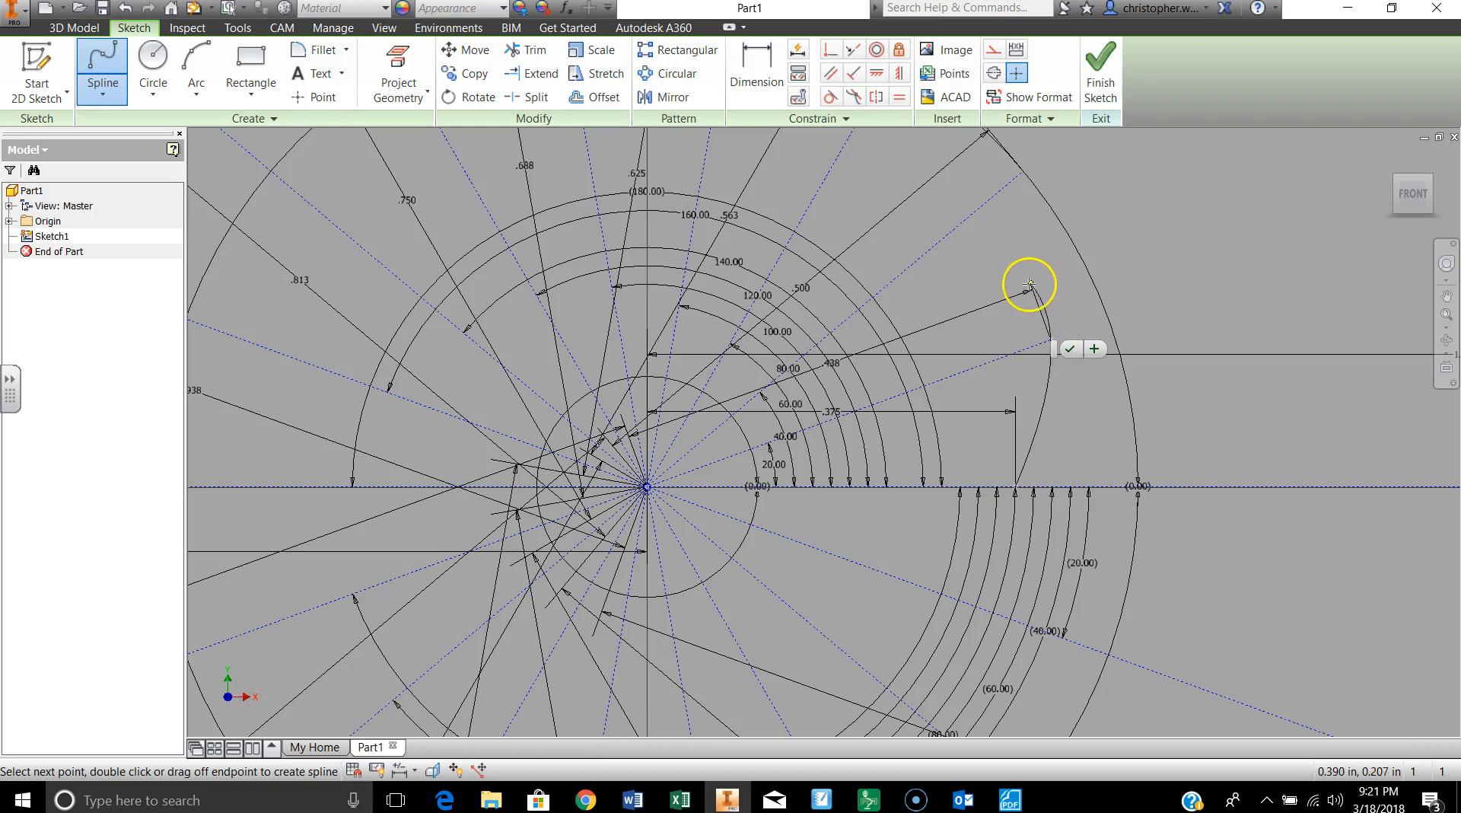
left_click(1024, 174)
middle_click_drag(978, 188, 998, 415)
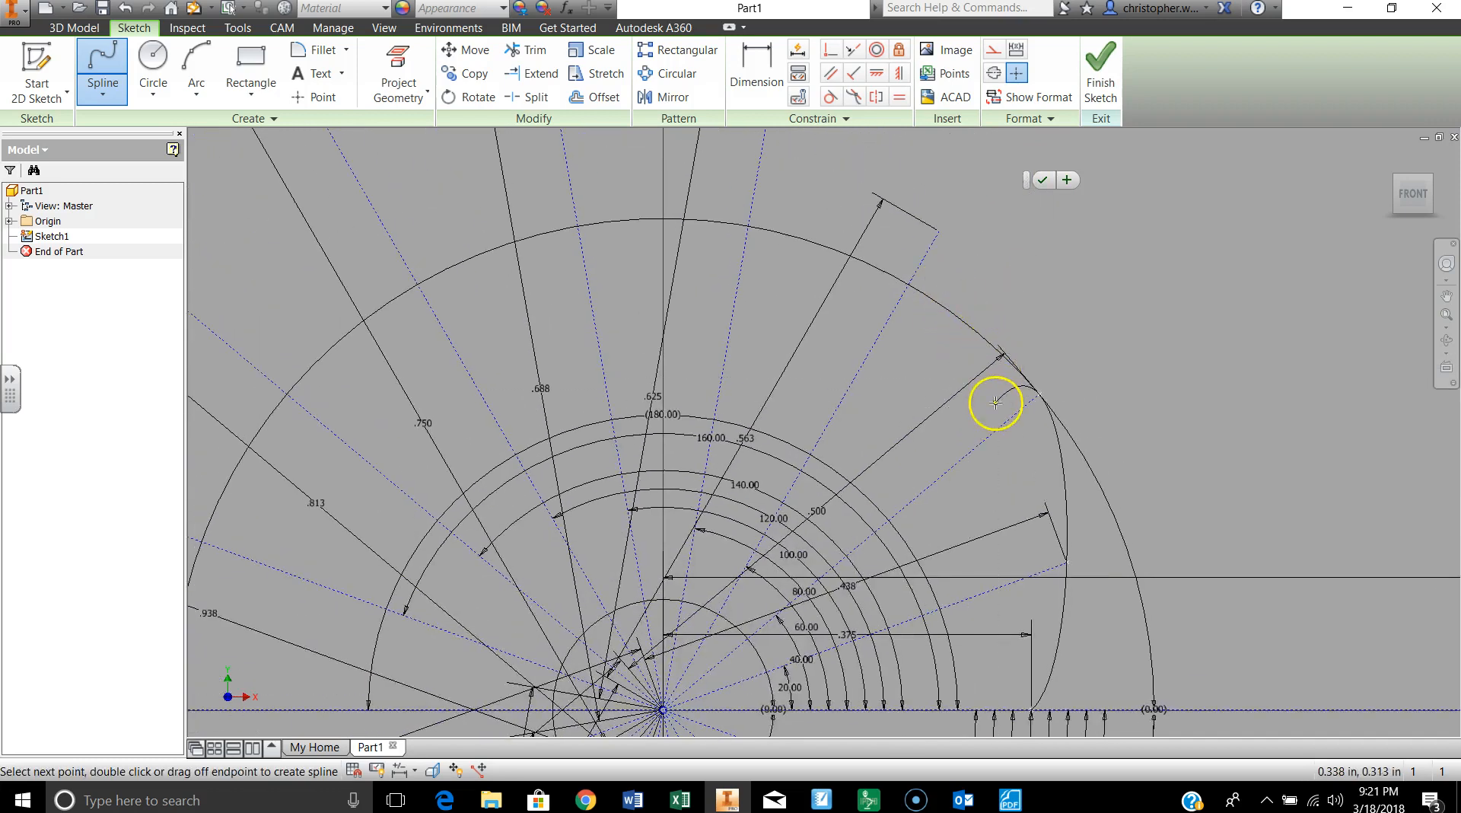
left_click(938, 230)
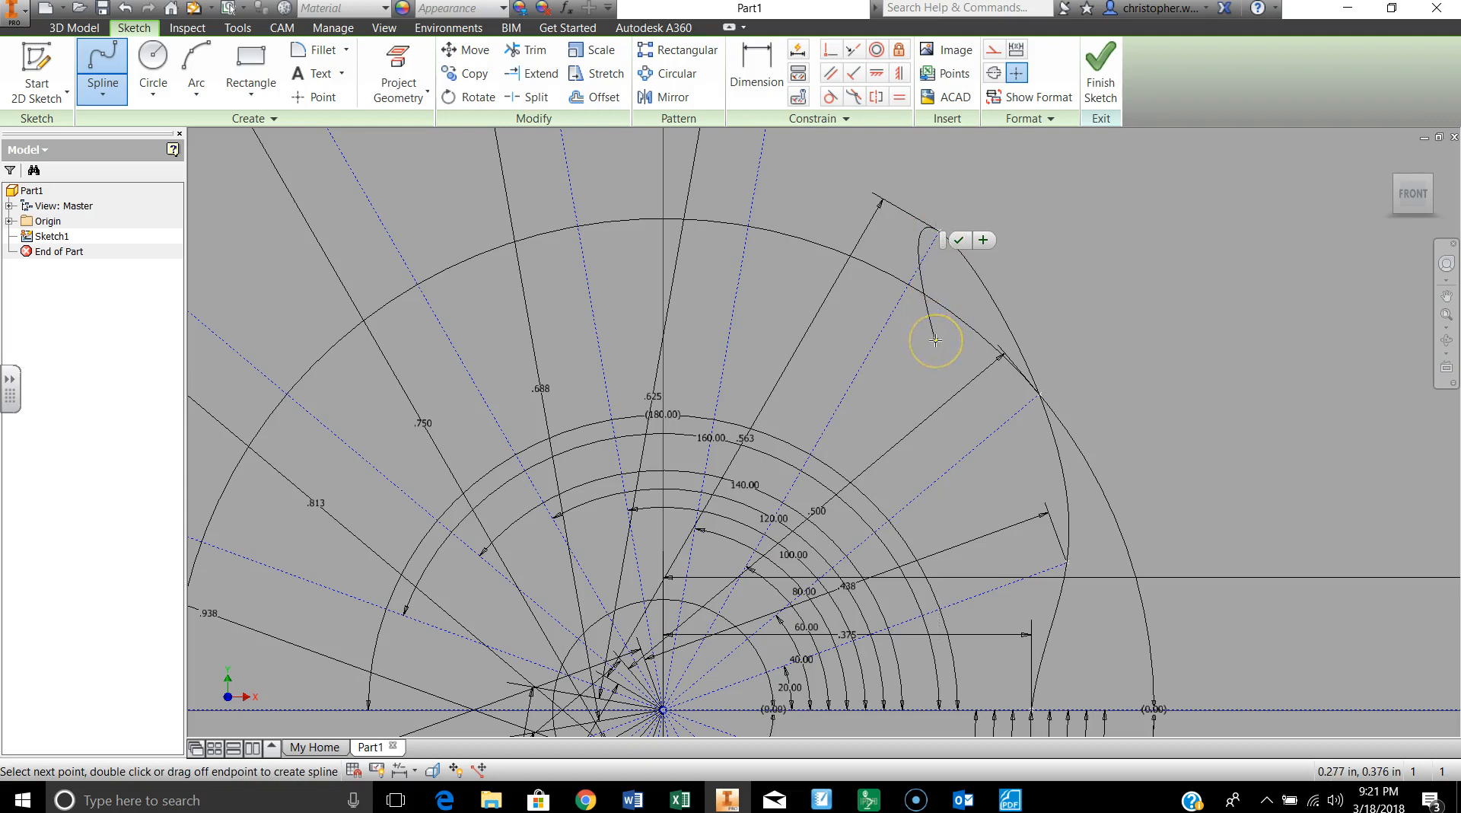
Step: Continue the spline through the outer endpoints of the 80, 100, 120, 140 and 160 degree construction lines
scroll(936, 341, "up", 3)
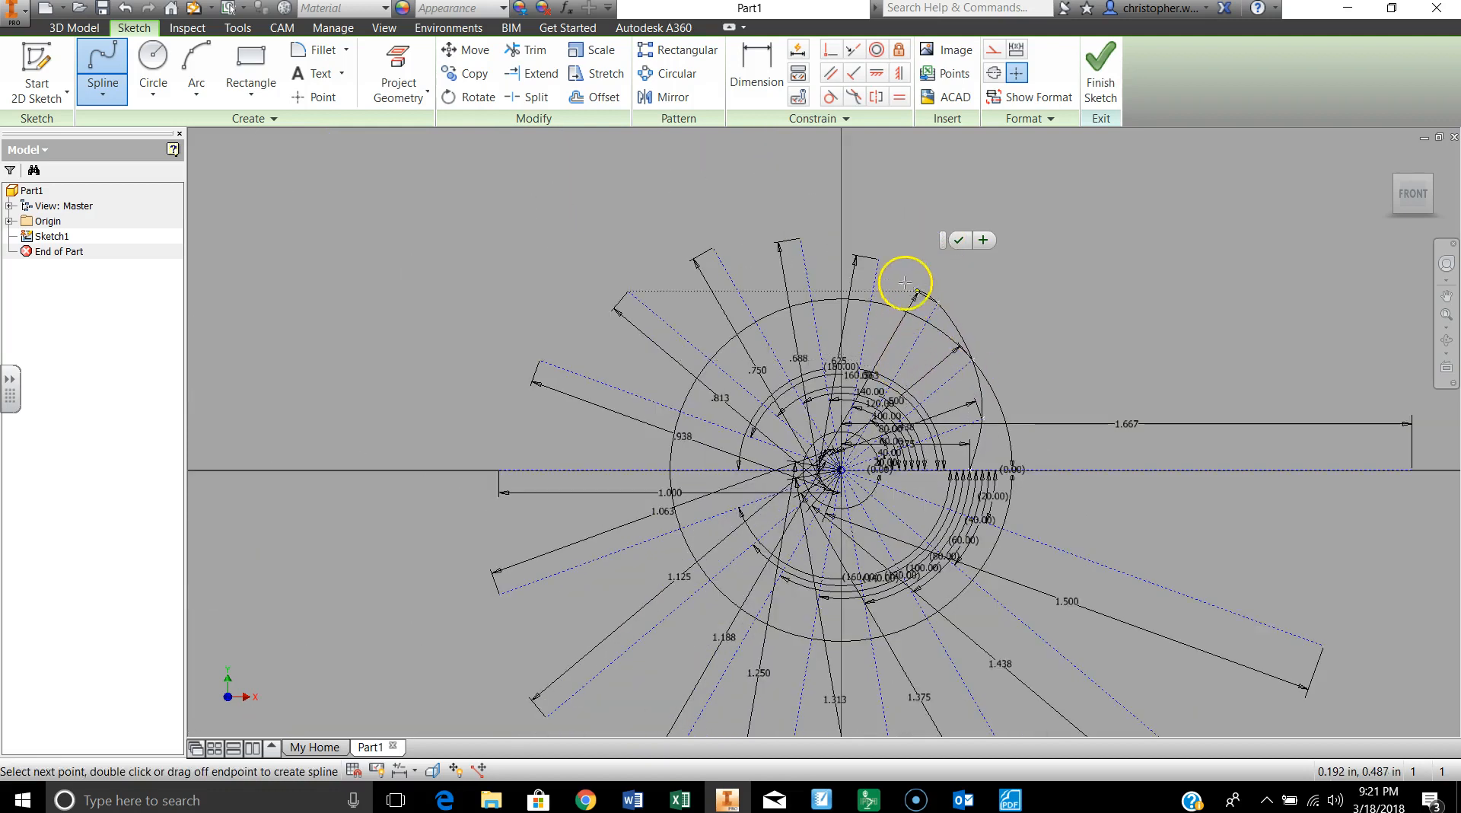
scroll(881, 264, "down", 3)
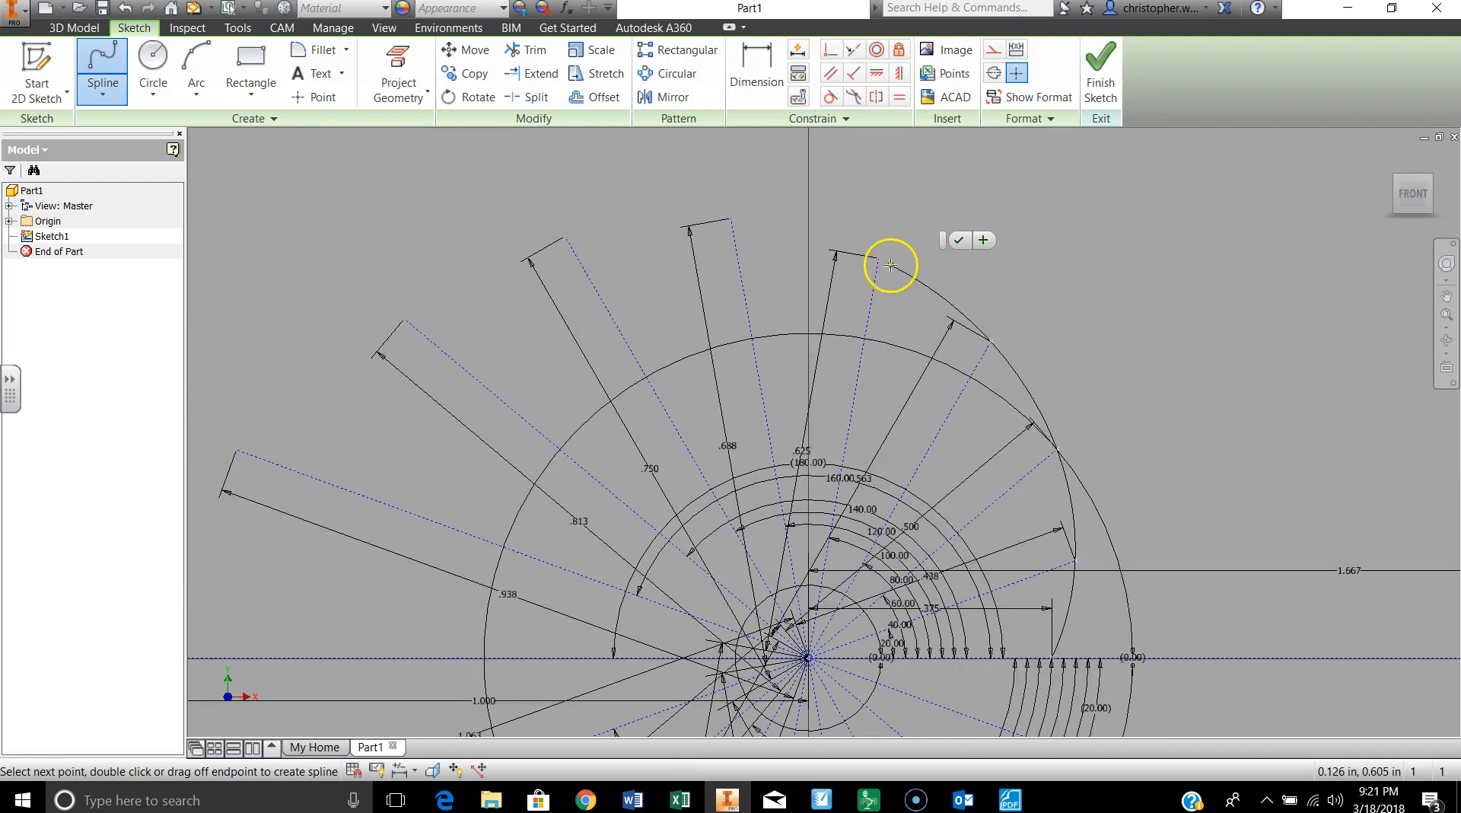
left_click(879, 257)
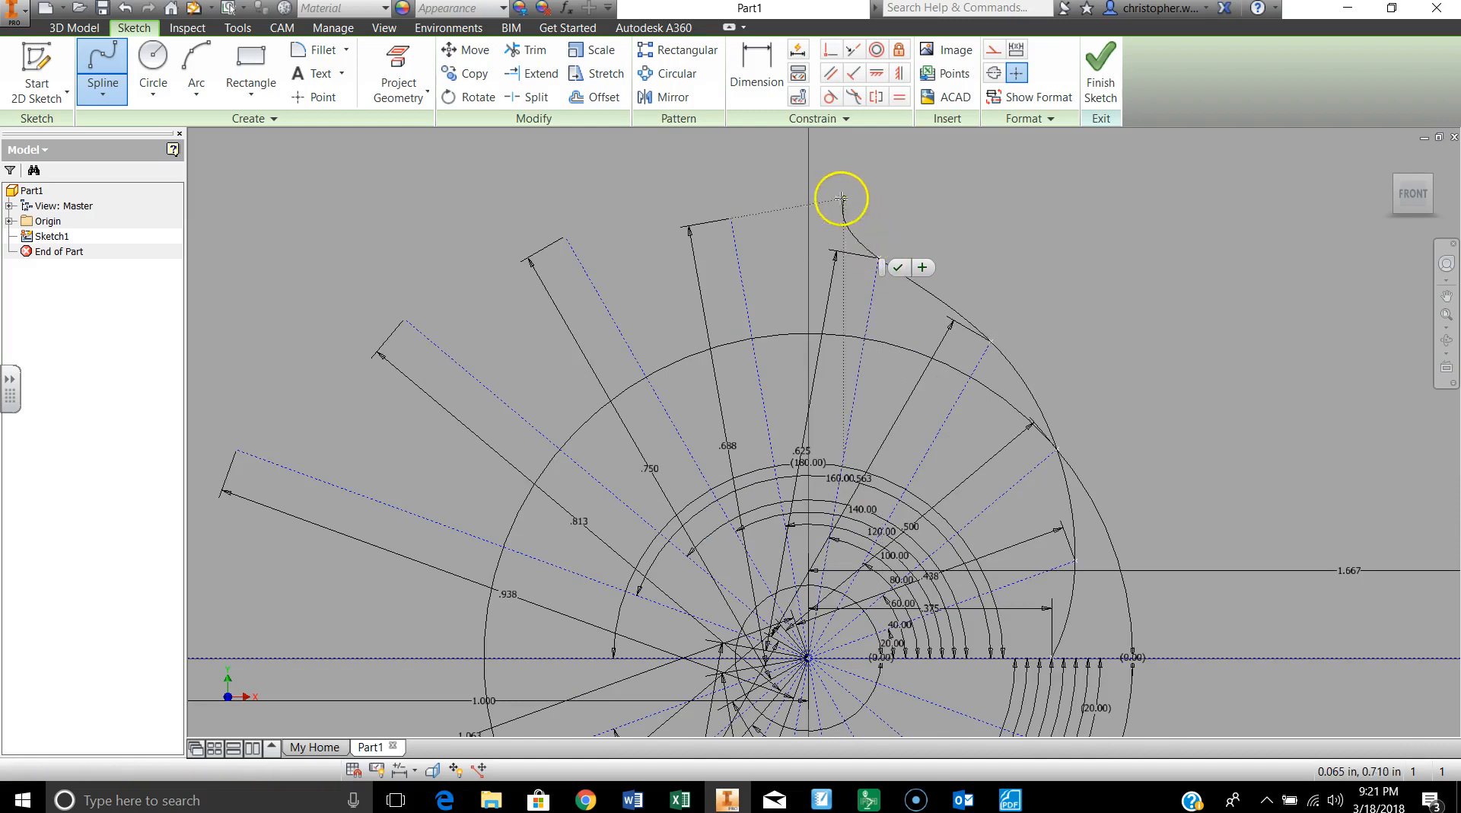
left_click(731, 220)
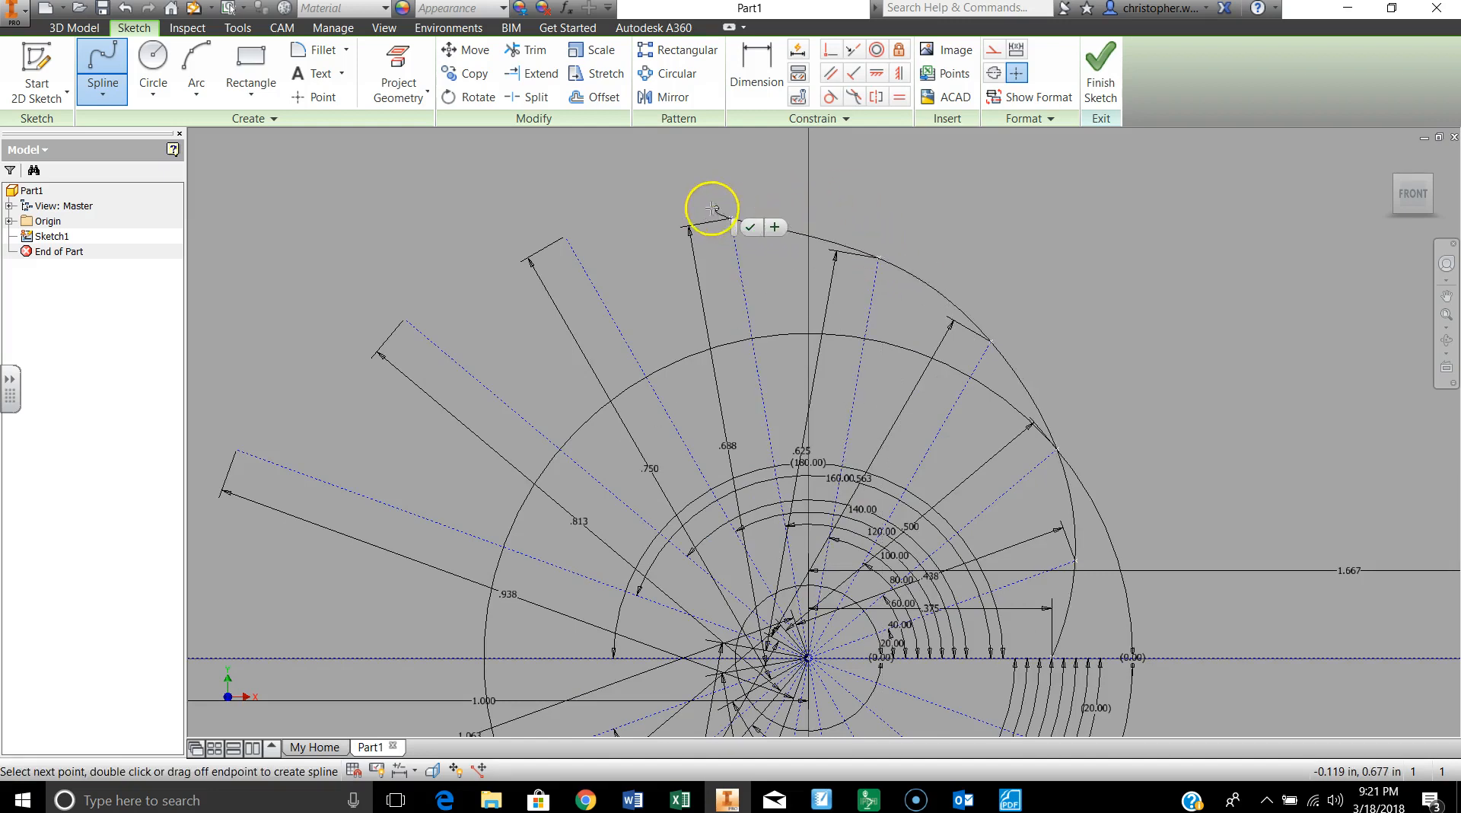
left_click(564, 236)
left_click(405, 320)
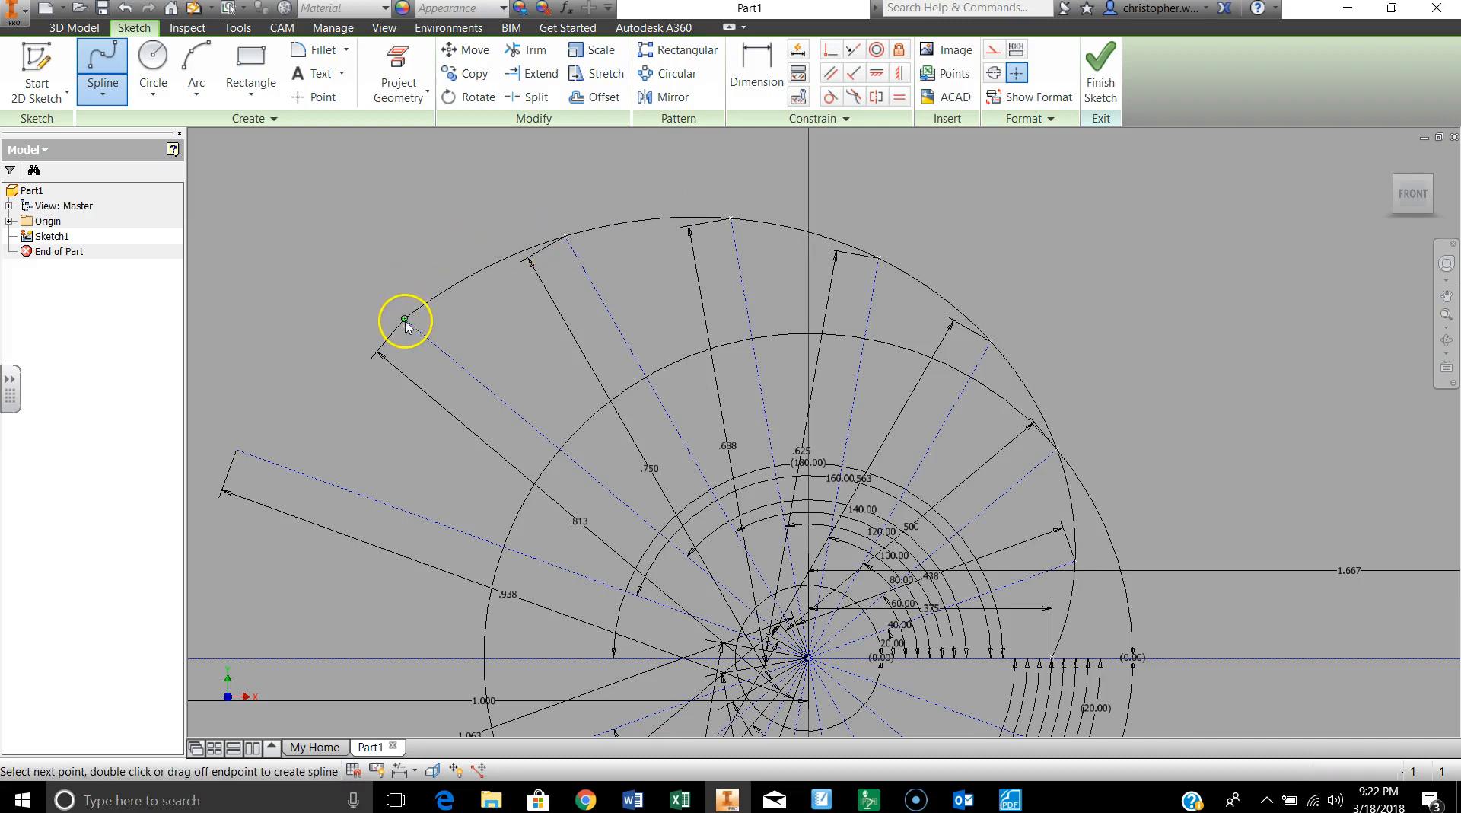
left_click(236, 450)
Step: Continue the spline through the outer endpoints of the 1.000 in and 1.063 in construction lines
scroll(238, 449, "down", 3)
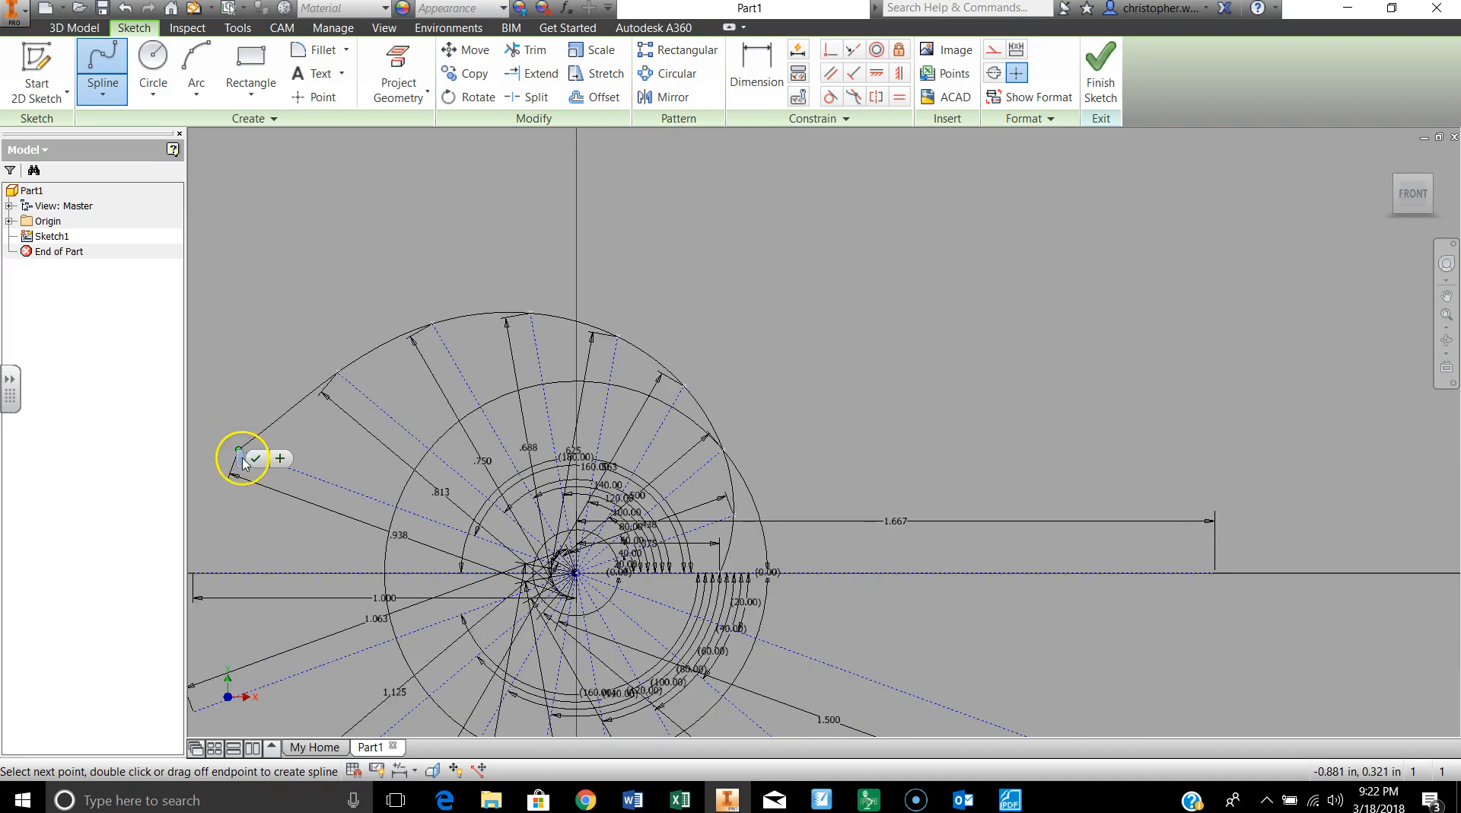
middle_click_drag(218, 447, 598, 351)
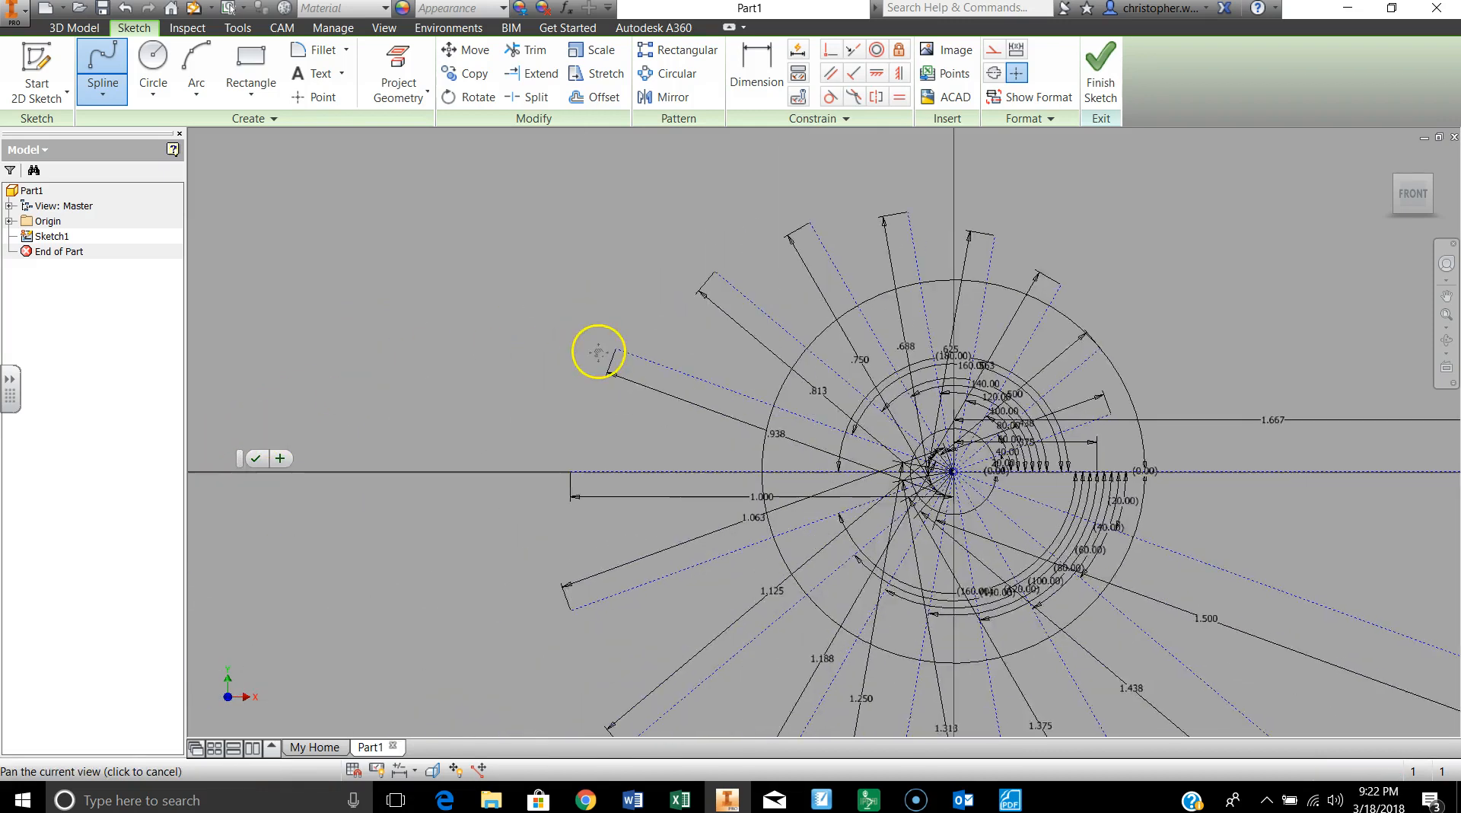
left_click(570, 471)
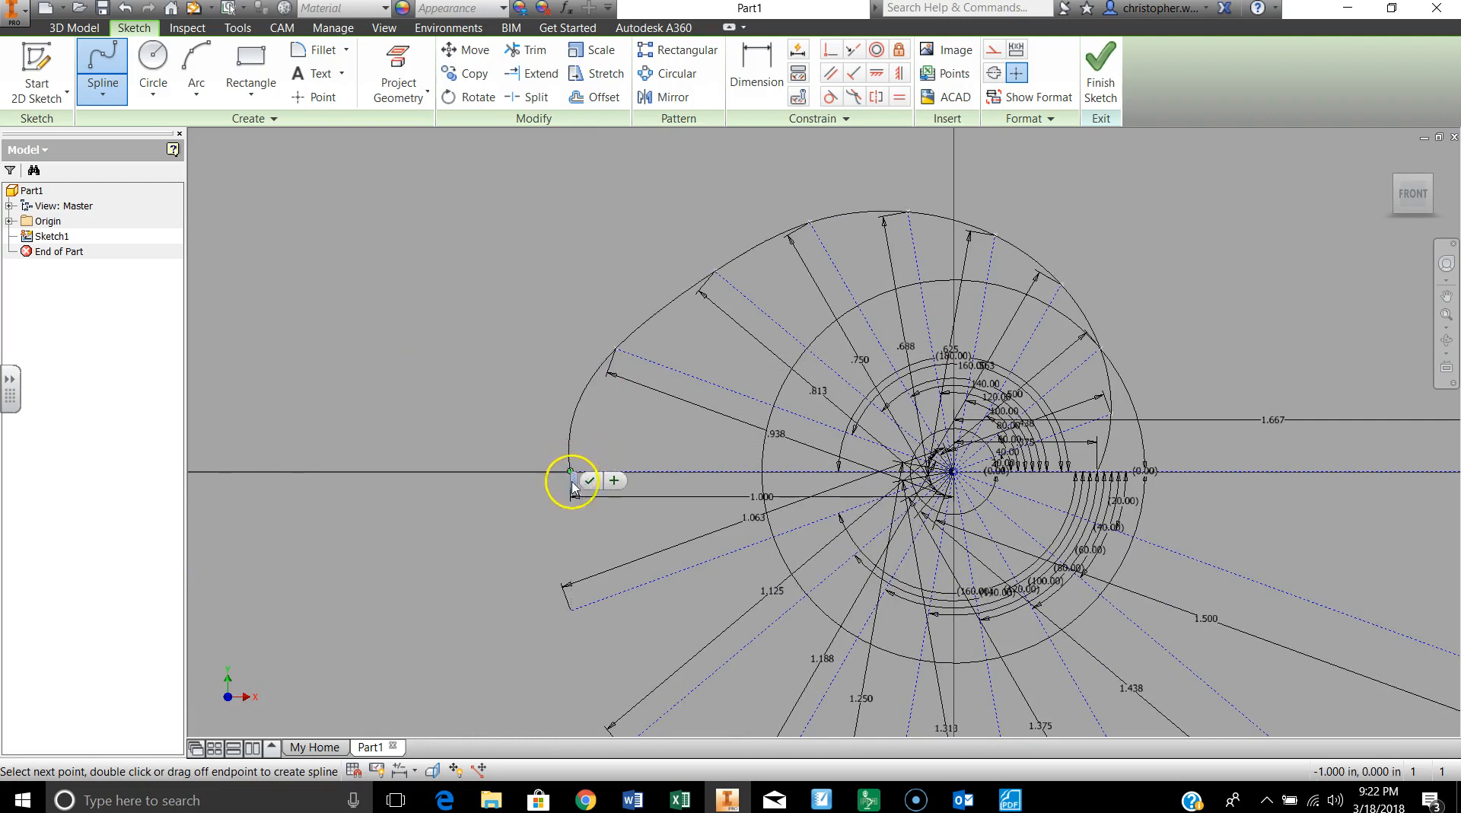
left_click(571, 610)
Step: Continue the spline through the outer endpoints of the 1.125, 1.188, 1.250 and 1.313 in construction lines
middle_click_drag(620, 629, 636, 363)
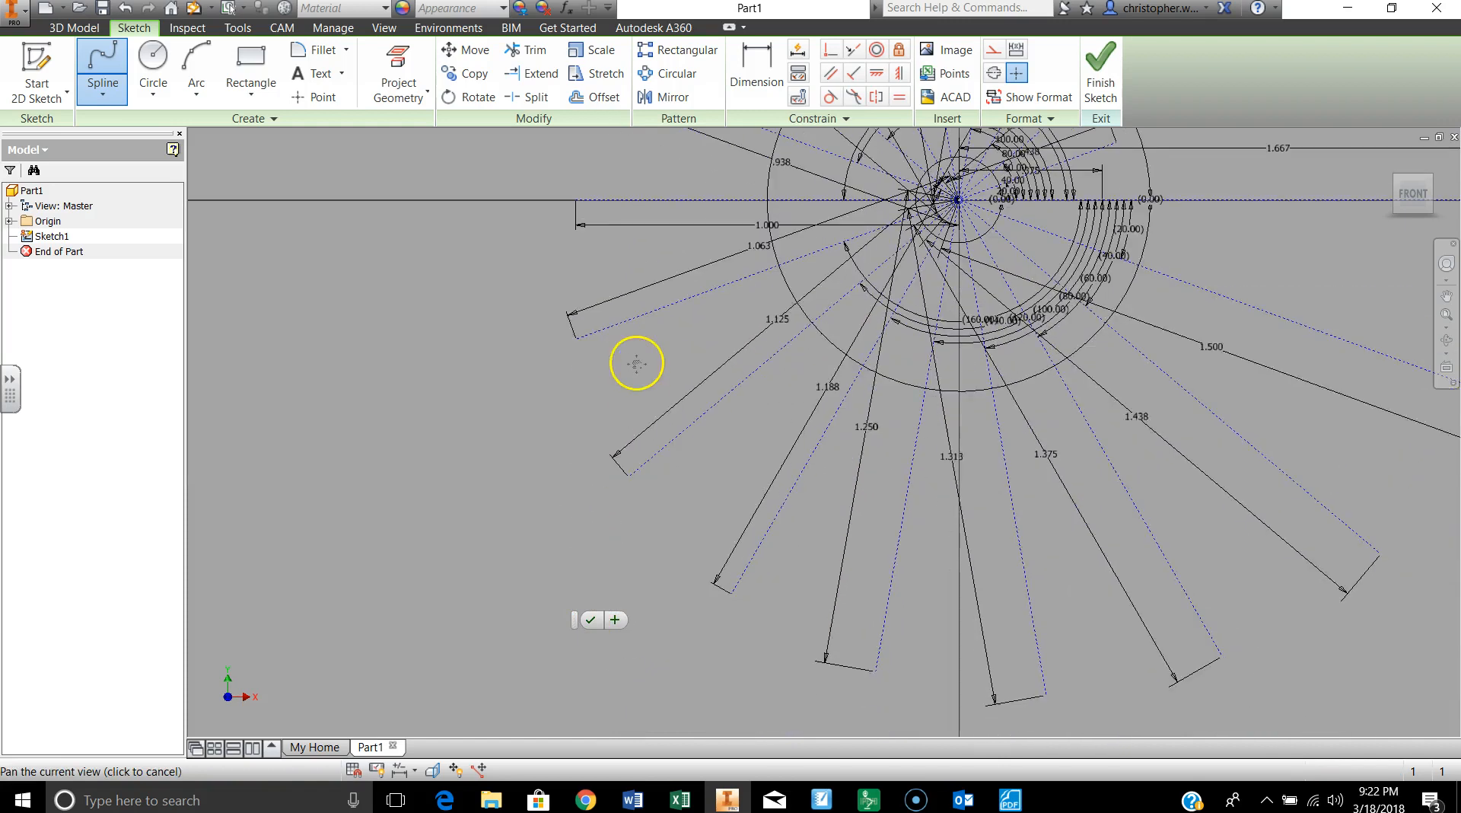
left_click(630, 476)
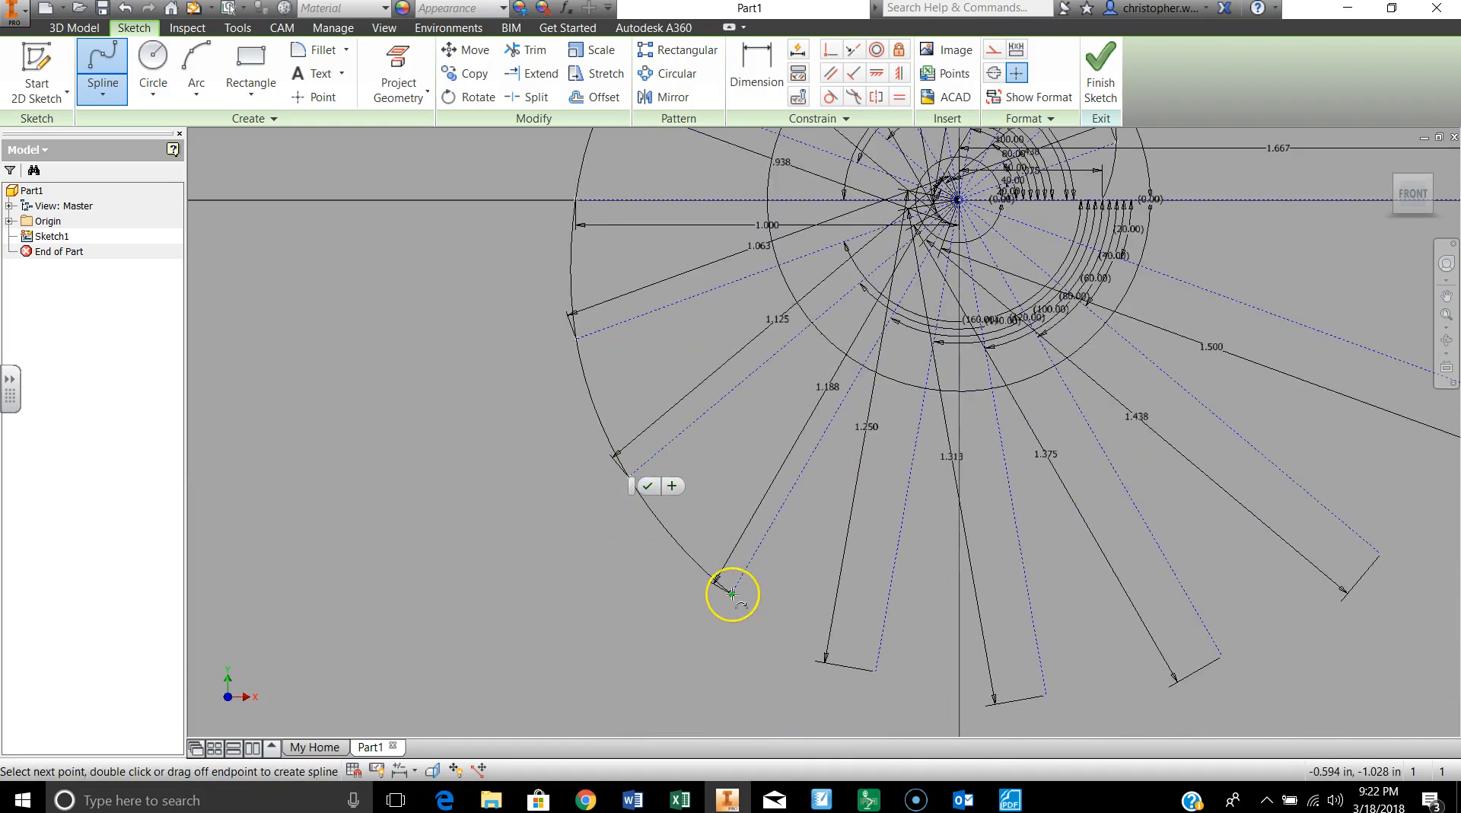
left_click(732, 593)
left_click(877, 672)
left_click(1047, 695)
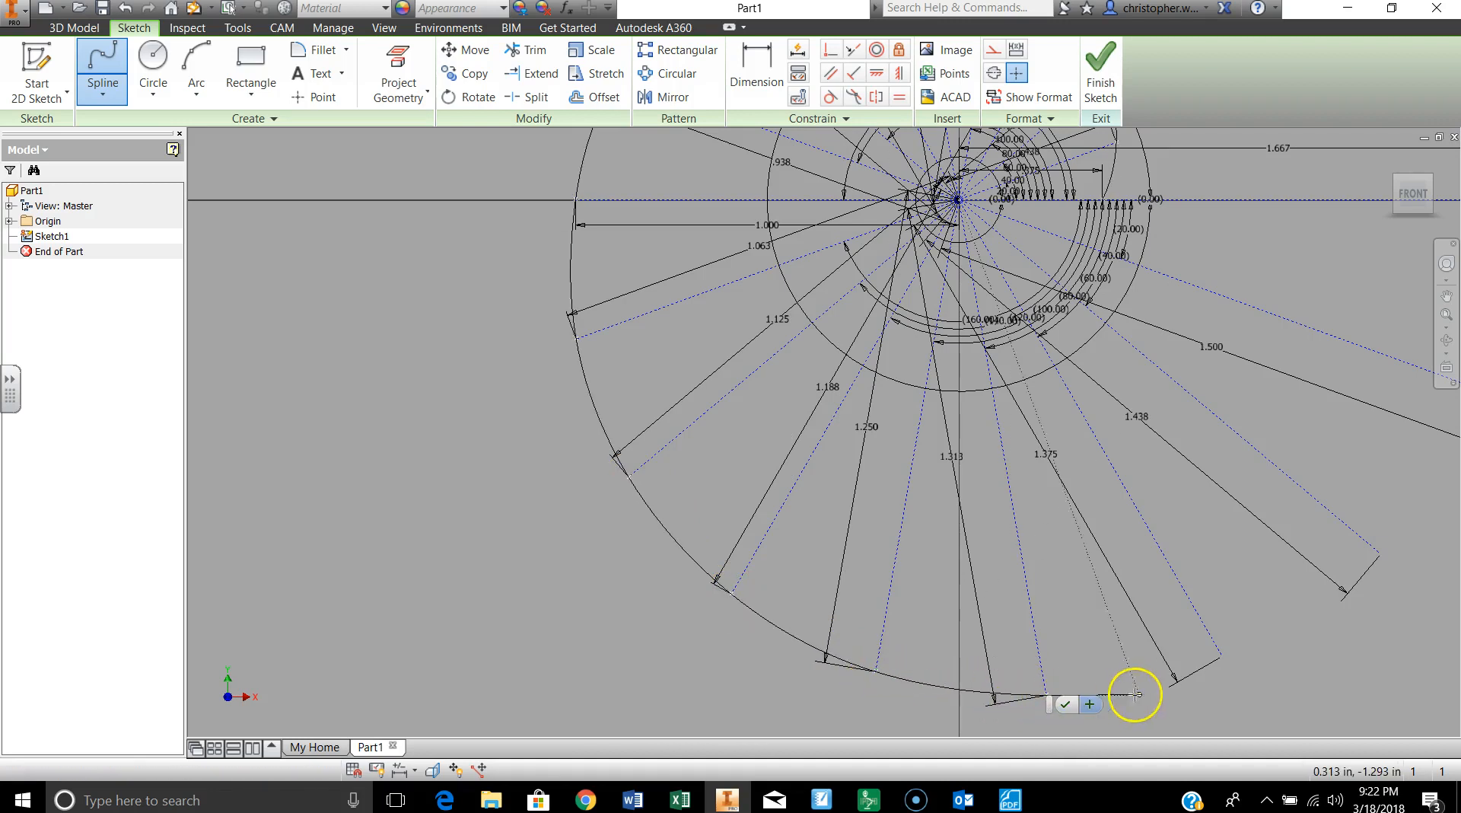
Step: Run the spline through the outer endpoints of the 1.375, 1.438, 1.500 and 1.667 in construction lines and finish it
left_click(1221, 655)
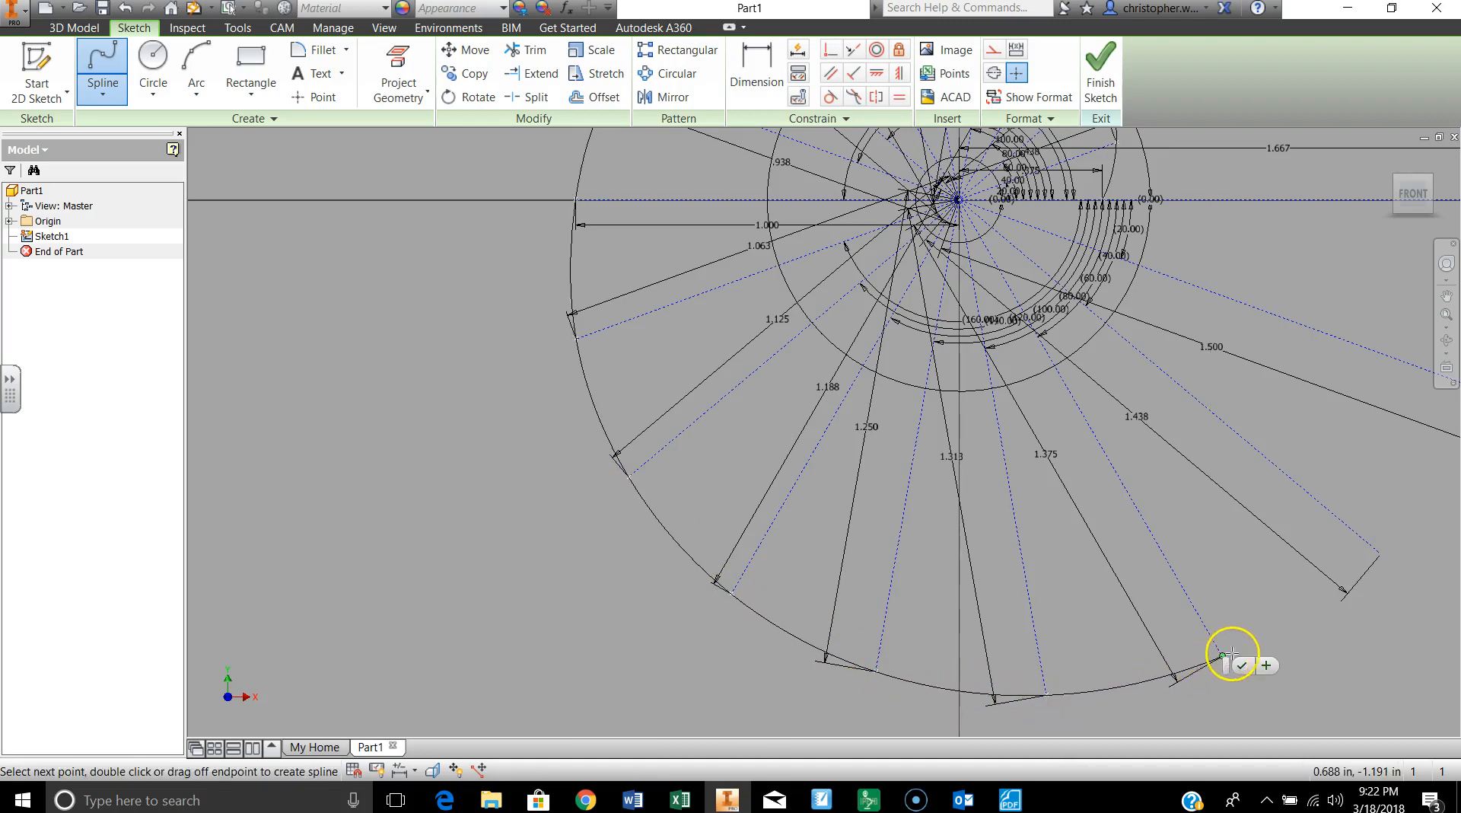
left_click(1381, 556)
middle_click_drag(1366, 427, 979, 508)
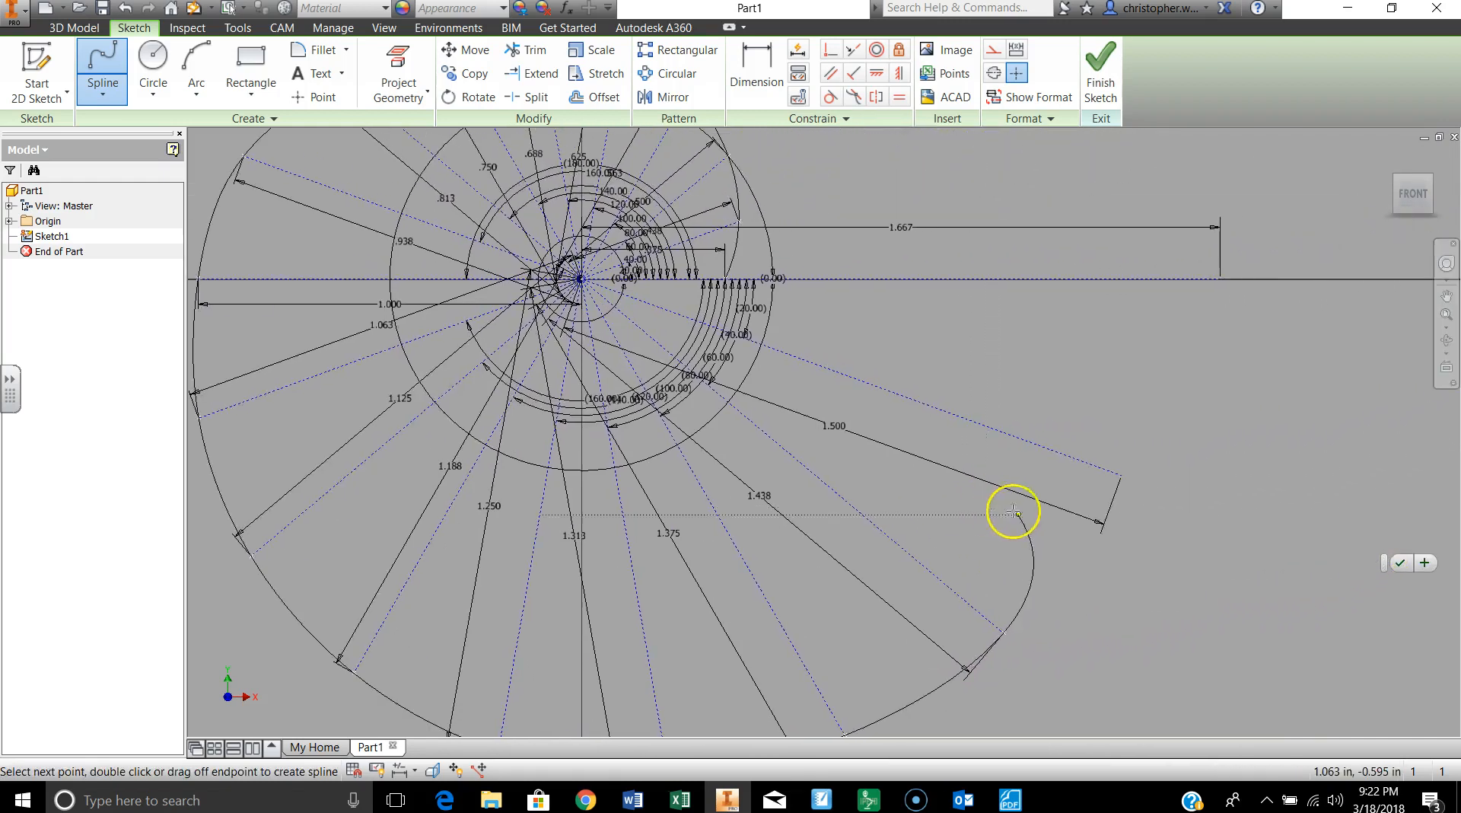
left_click(1122, 475)
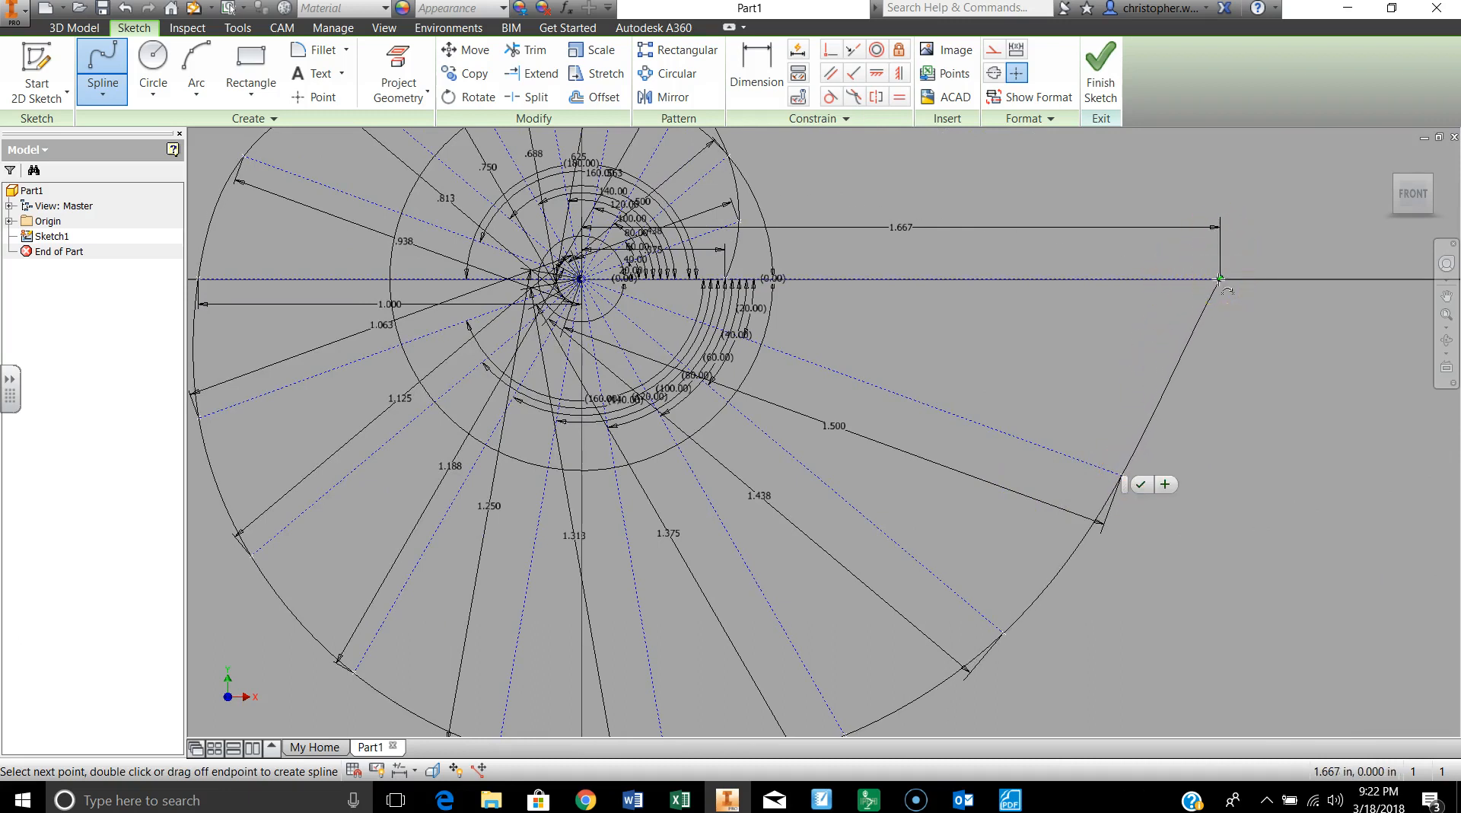
left_click(1221, 279)
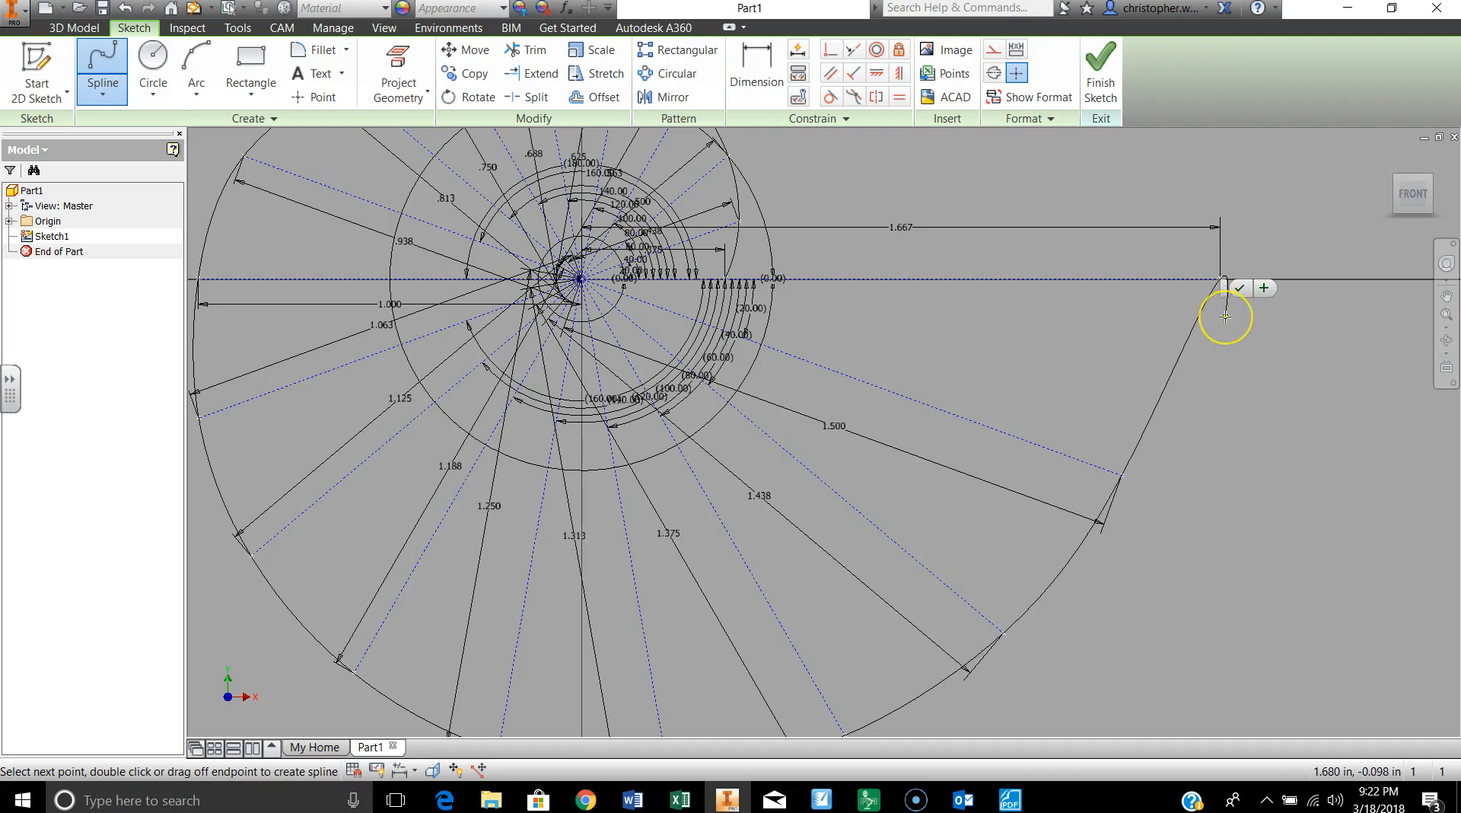
scroll(1225, 312, "down", 2)
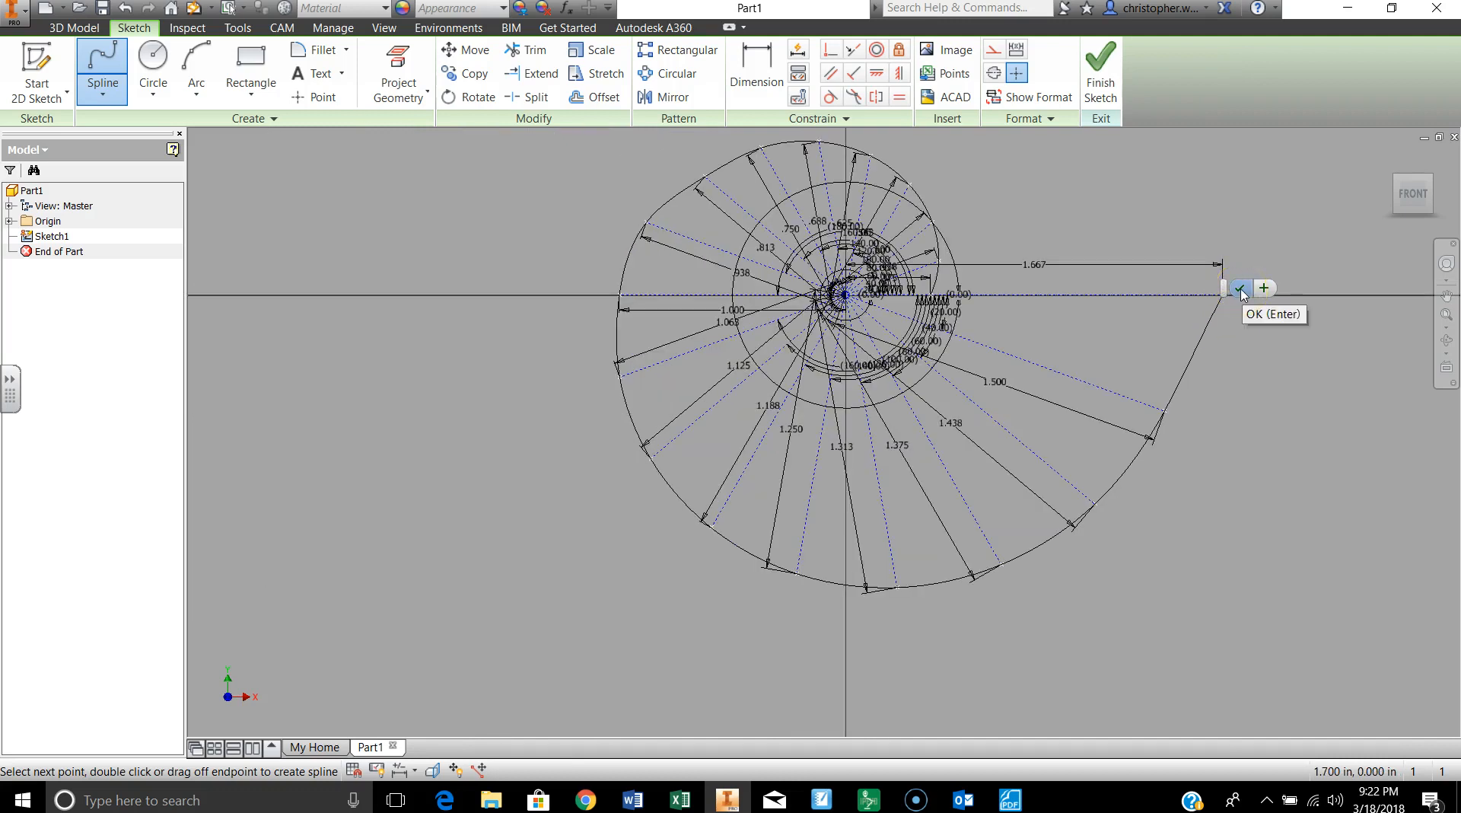
left_click(1240, 289)
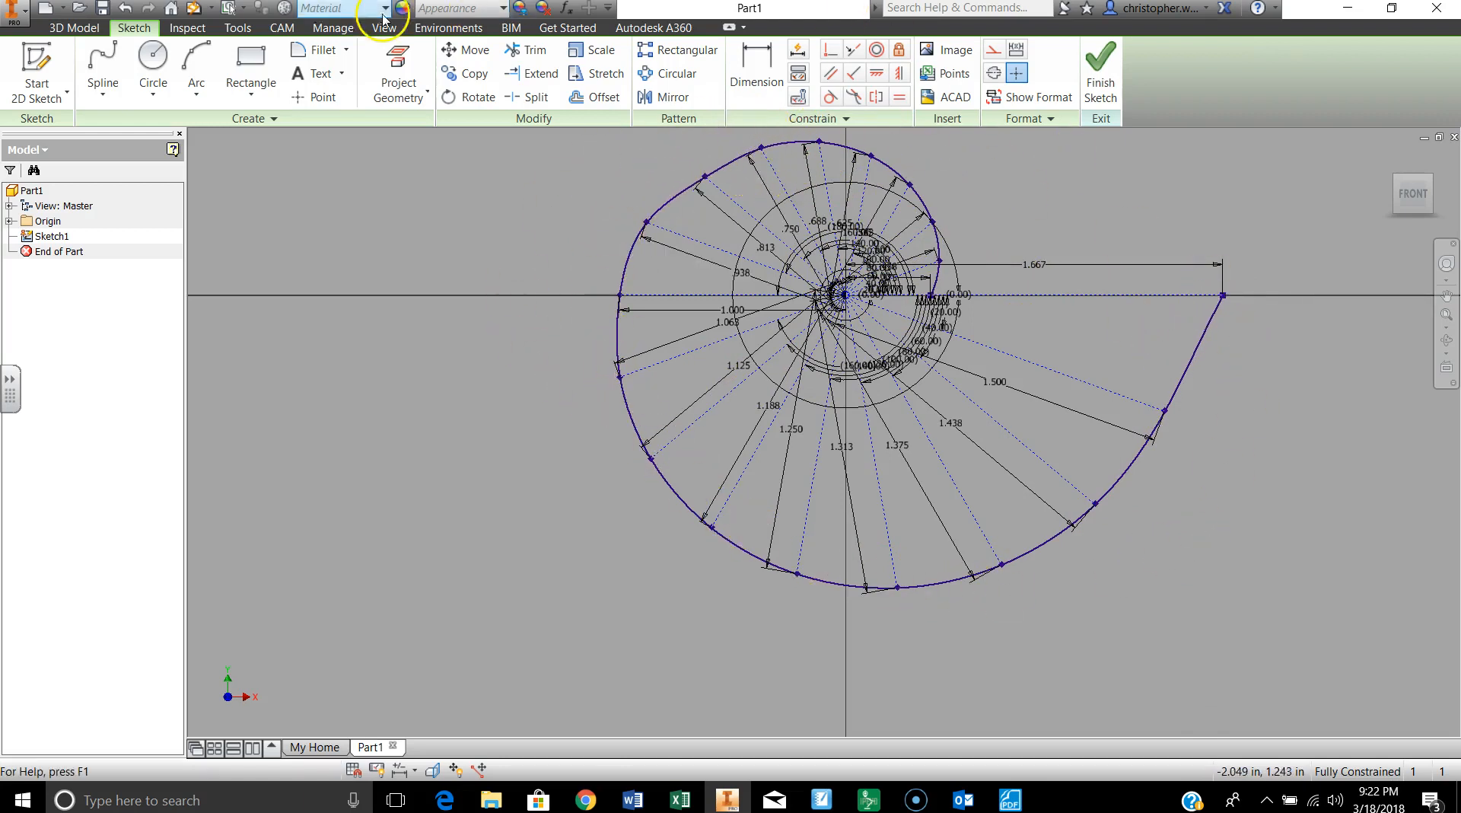
Step: Close the cam profile with a straight horizontal line from the spline's outer end at 1.667 in to its starting point
left_click(104, 97)
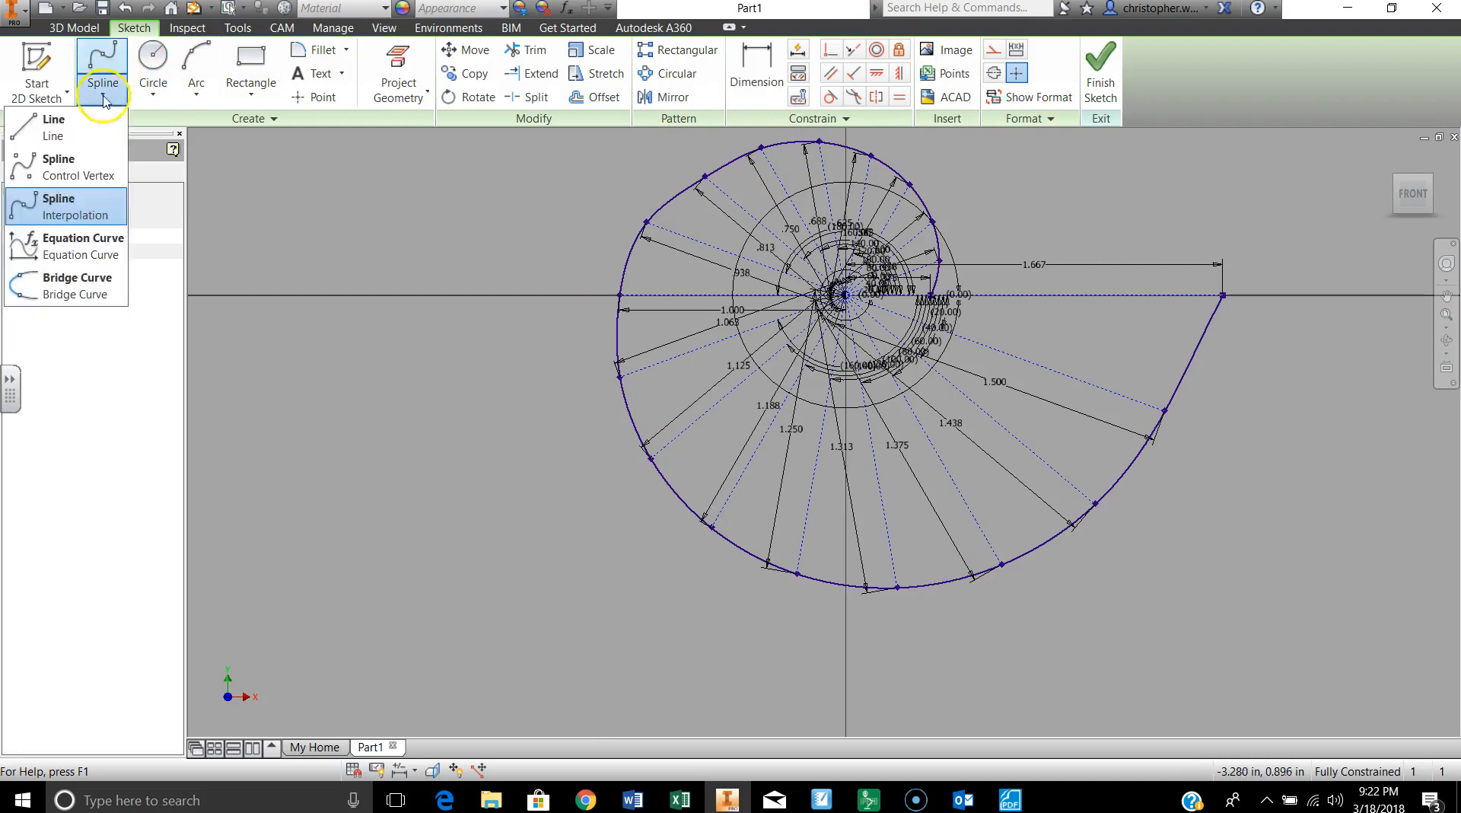
left_click(52, 126)
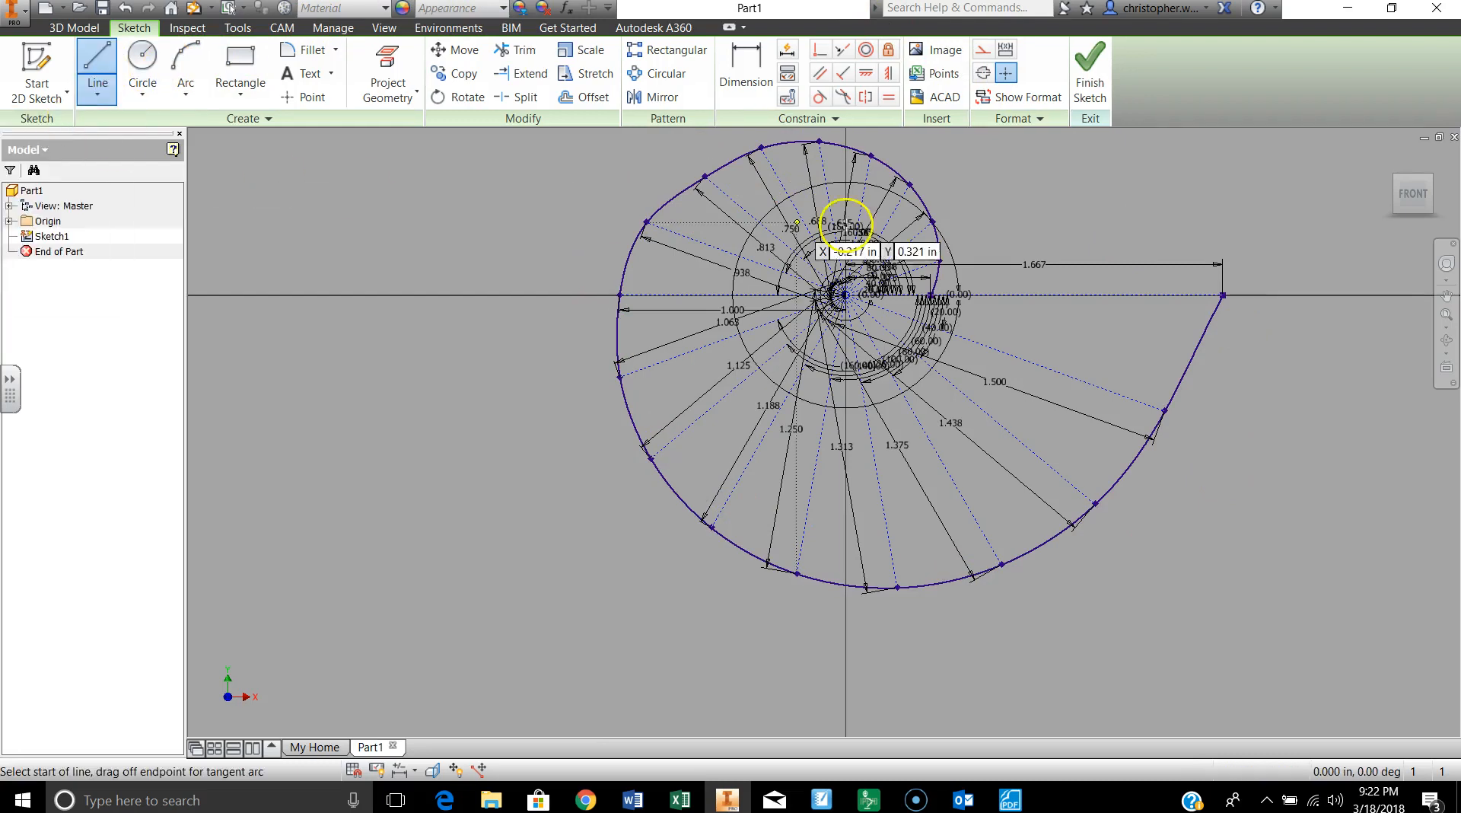
left_click(1223, 295)
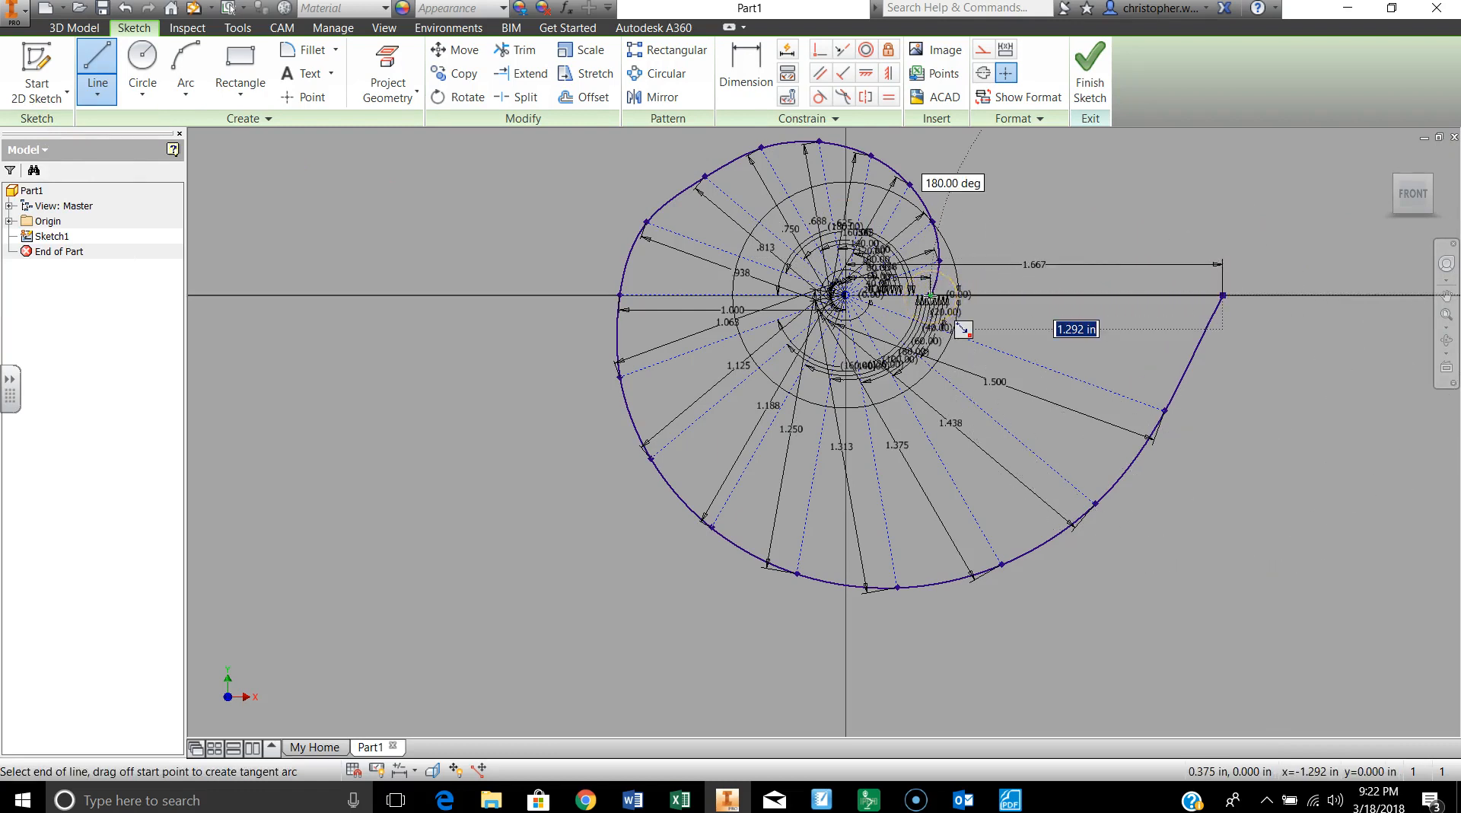
double_click(931, 295)
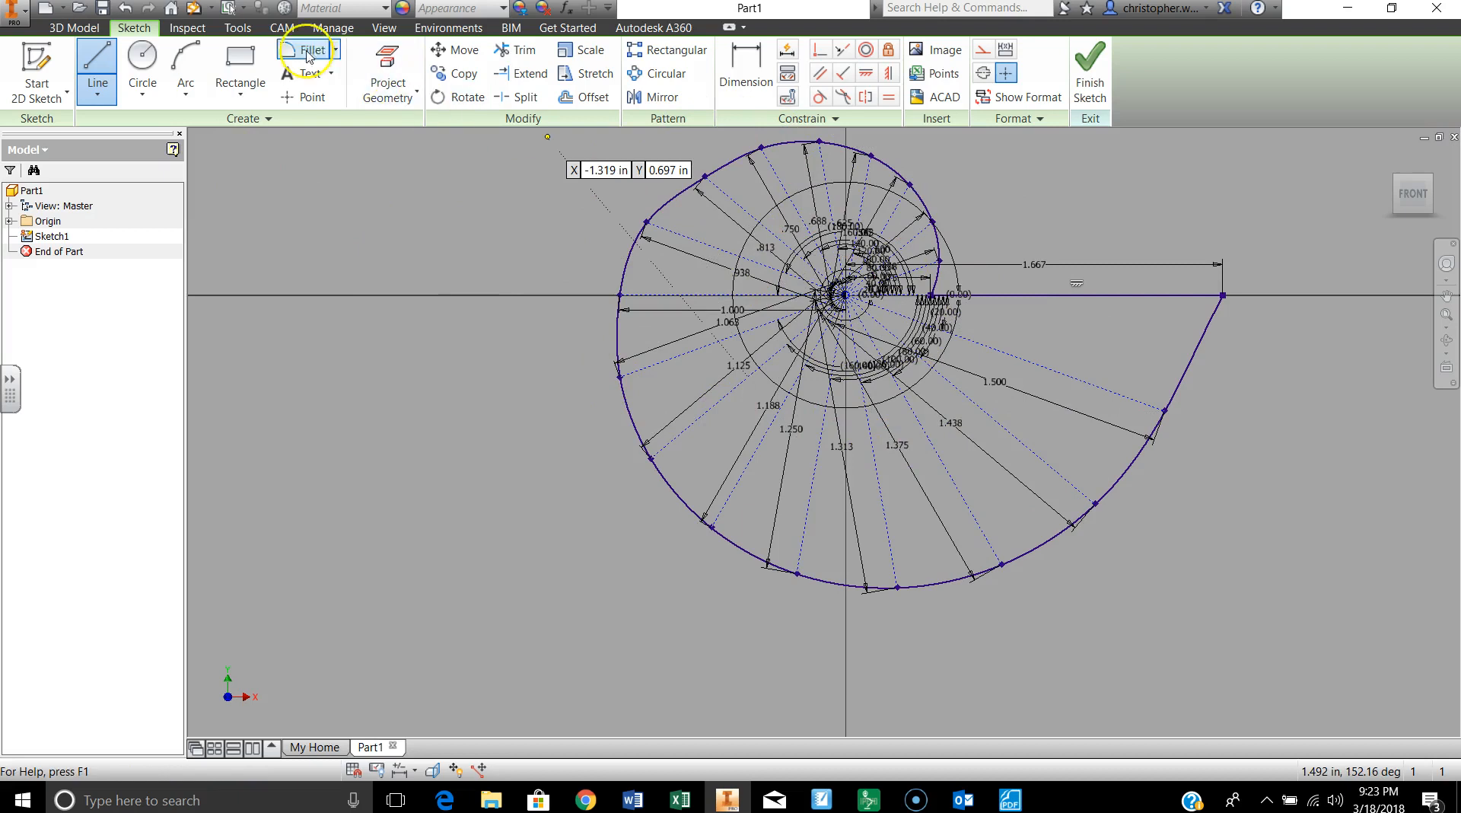
Step: Draw a center point circle with a diameter of .25 in at the cam's center for the shaft hole
left_click(147, 94)
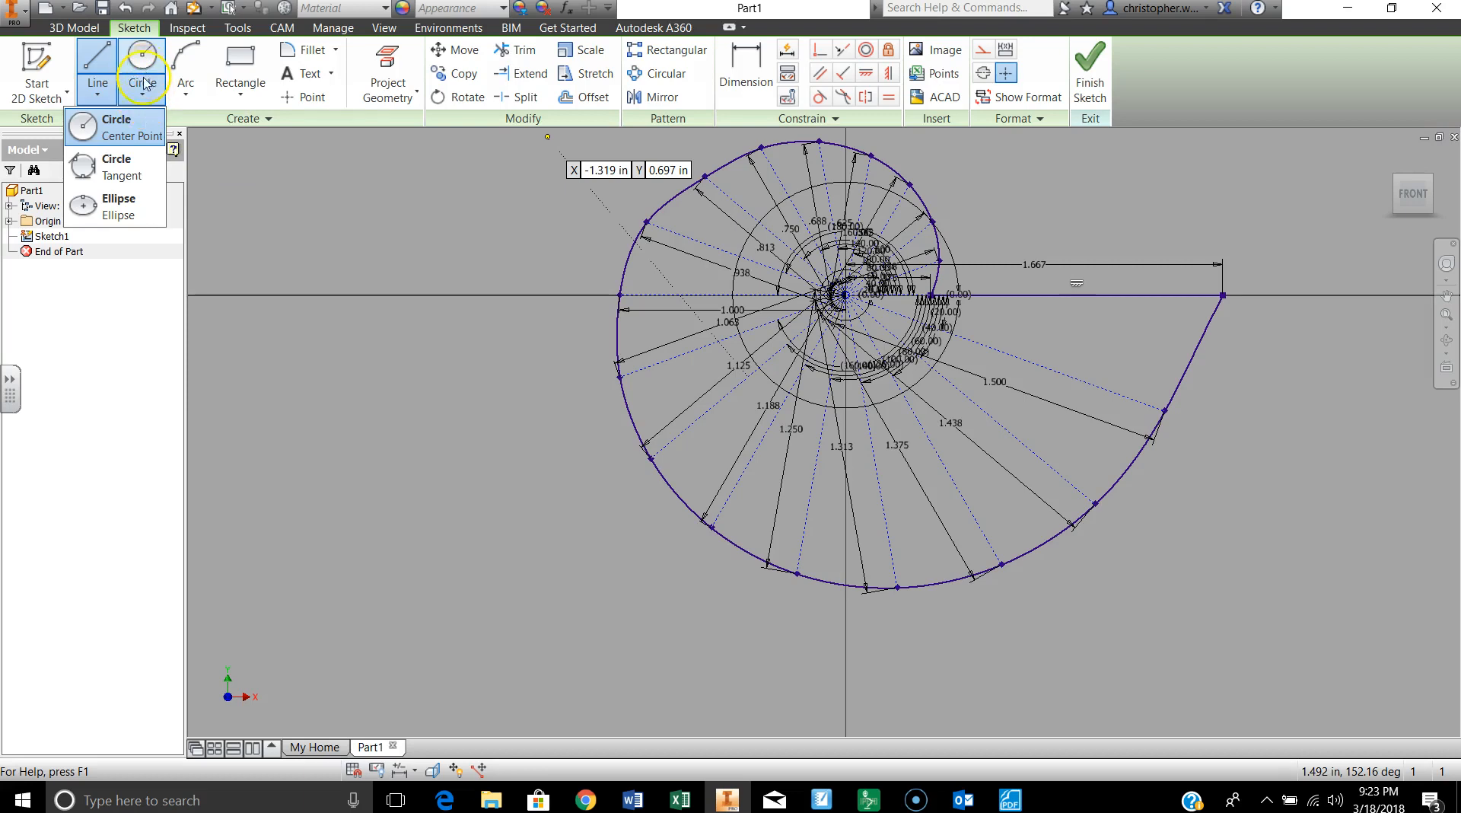
left_click(123, 138)
left_click(845, 294)
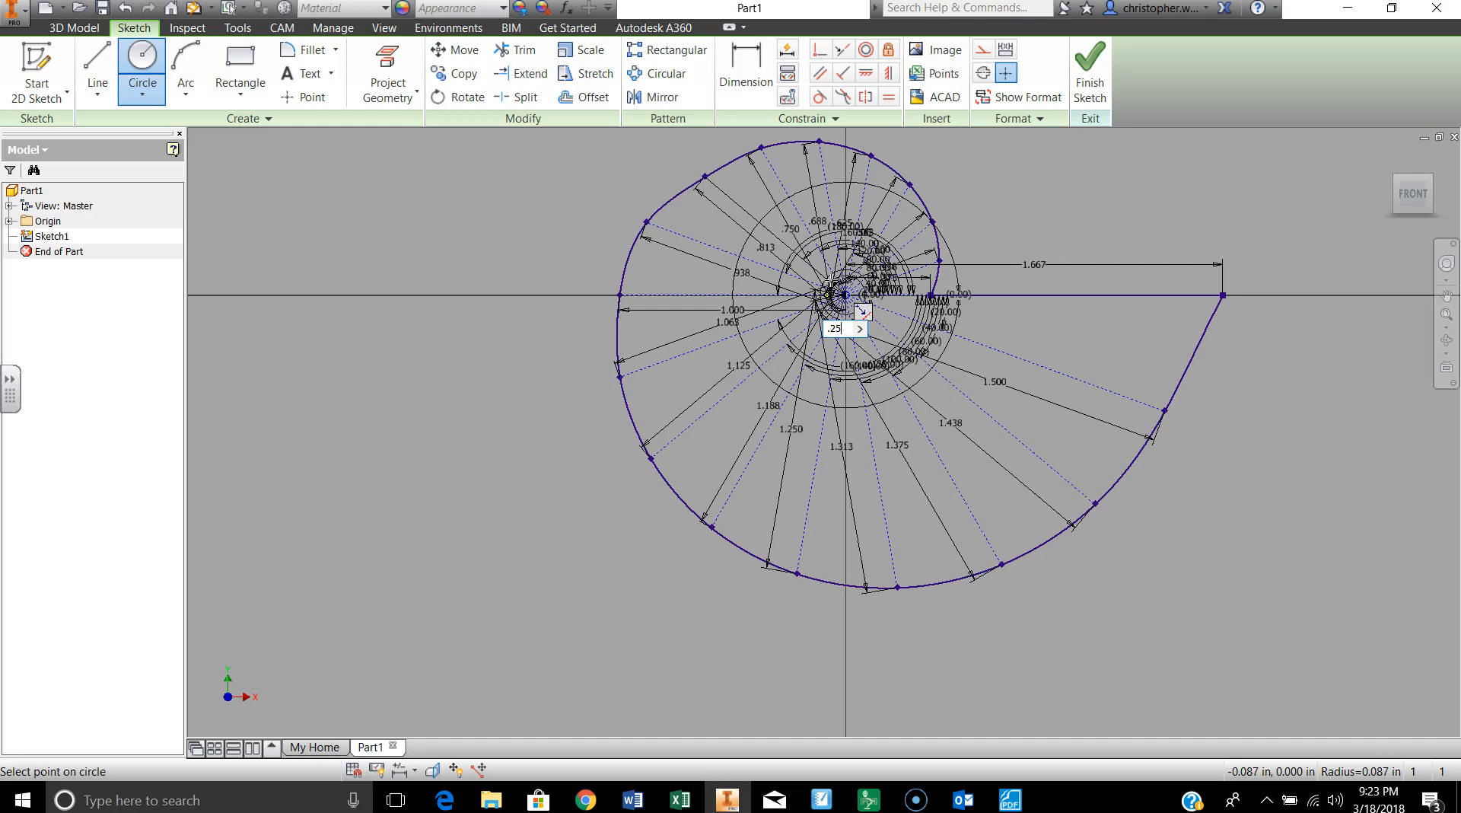
type(".25")
key("Return")
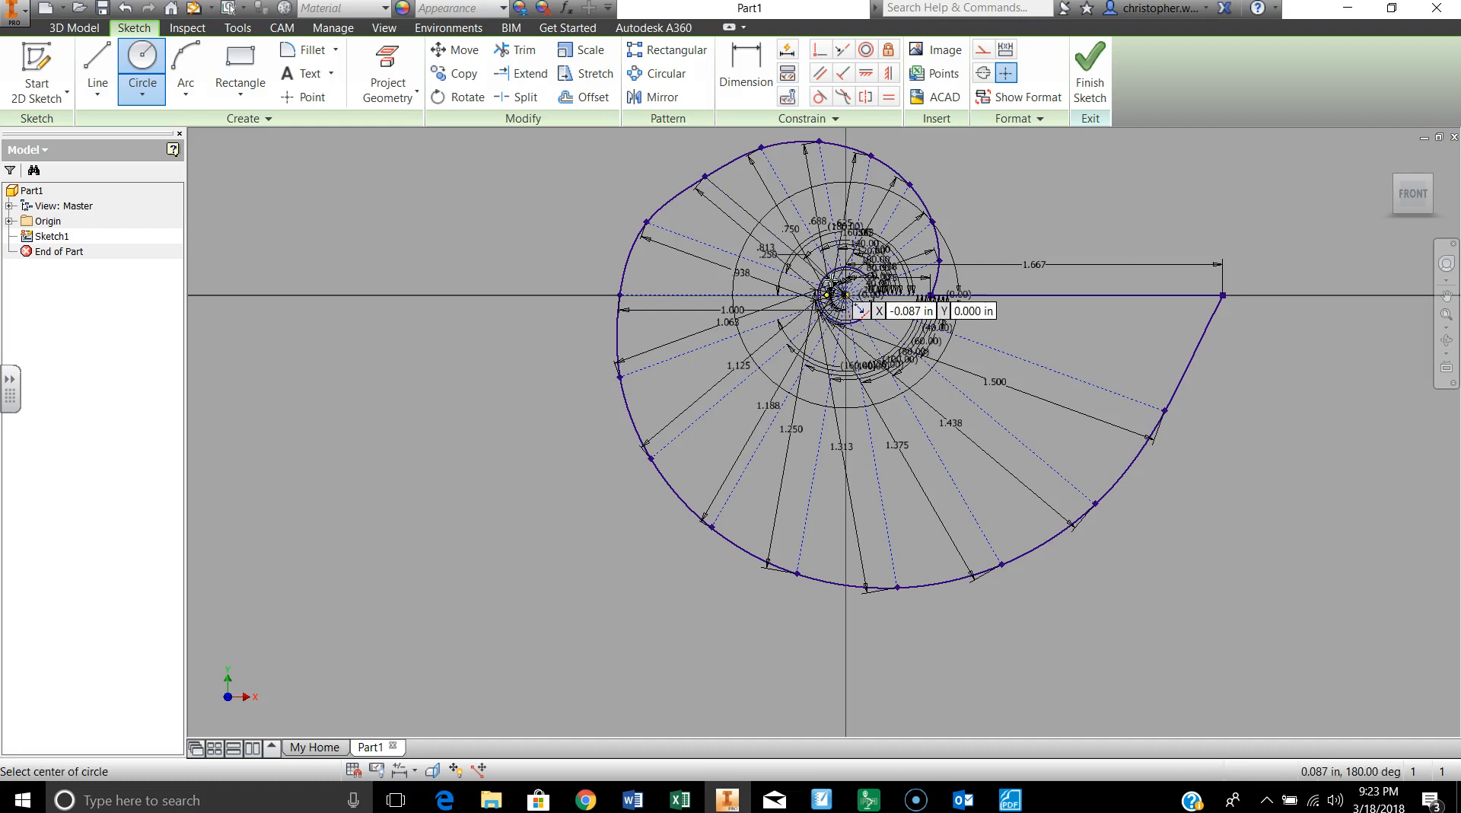
Step: Finish the sketch and extrude the cam profile by .25 in, leaving the center circle open as a hole
left_click(1092, 68)
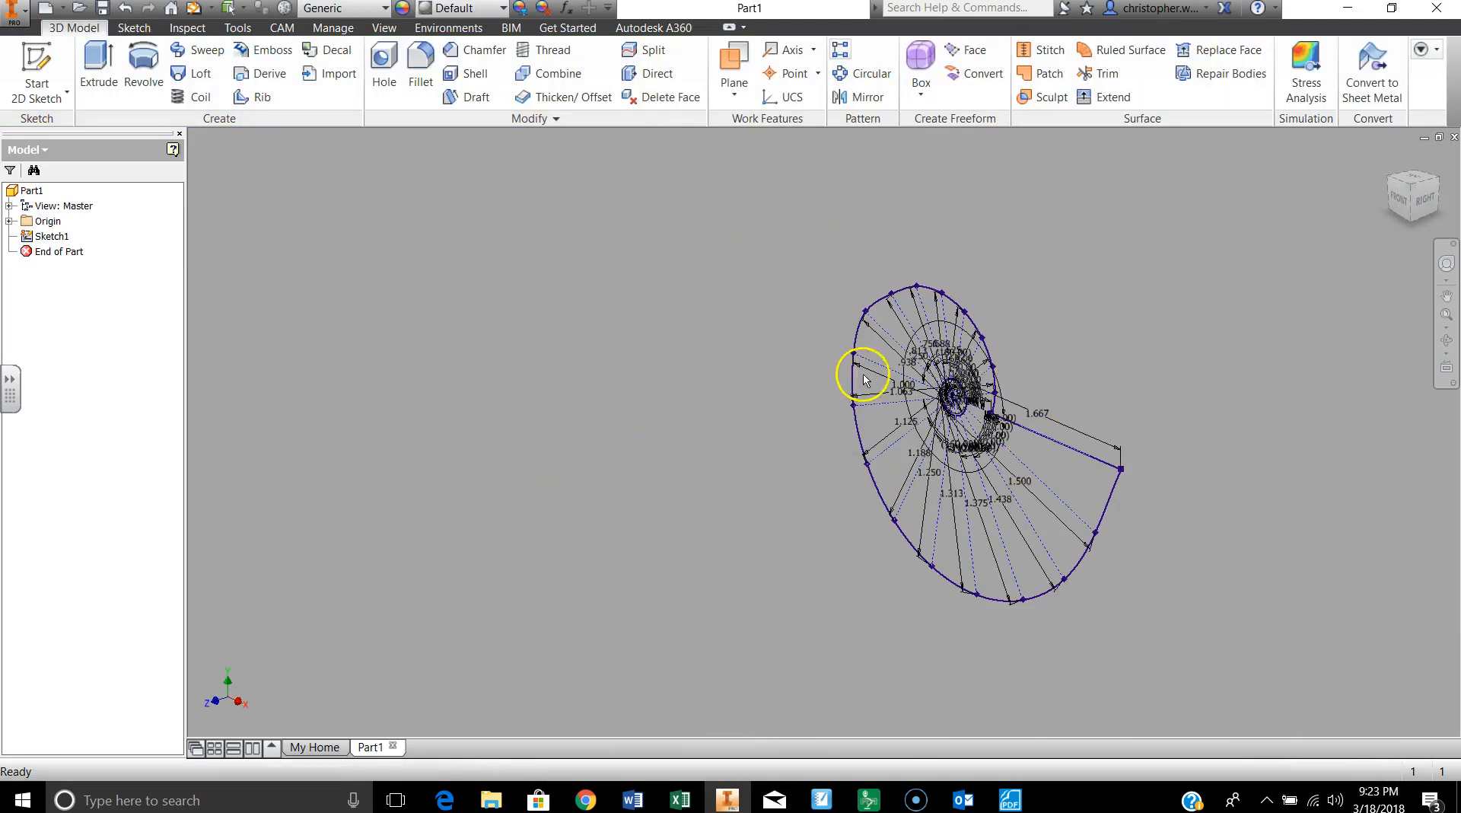
right_click(678, 353)
left_click(735, 332)
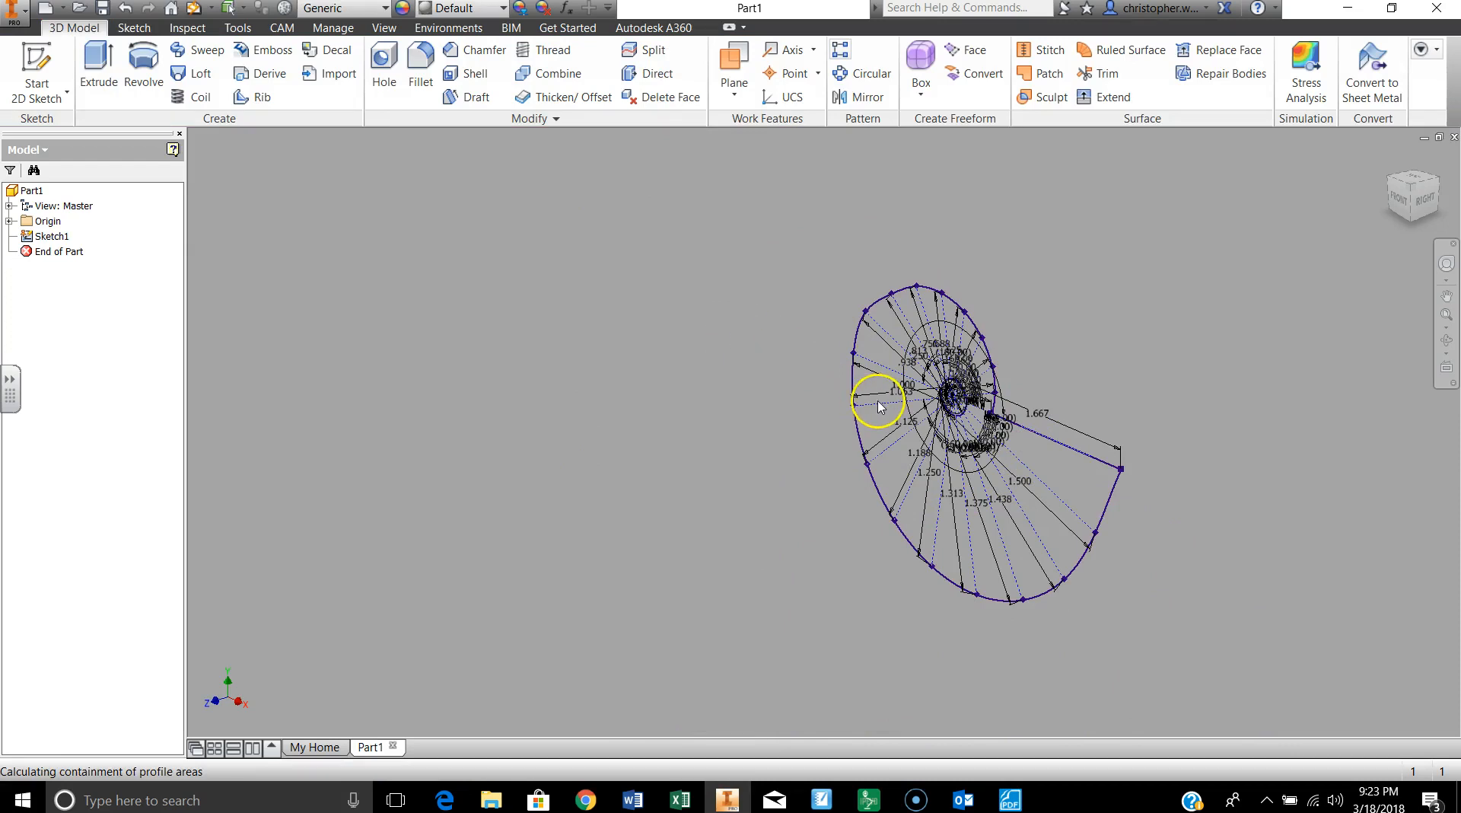
left_click(879, 433)
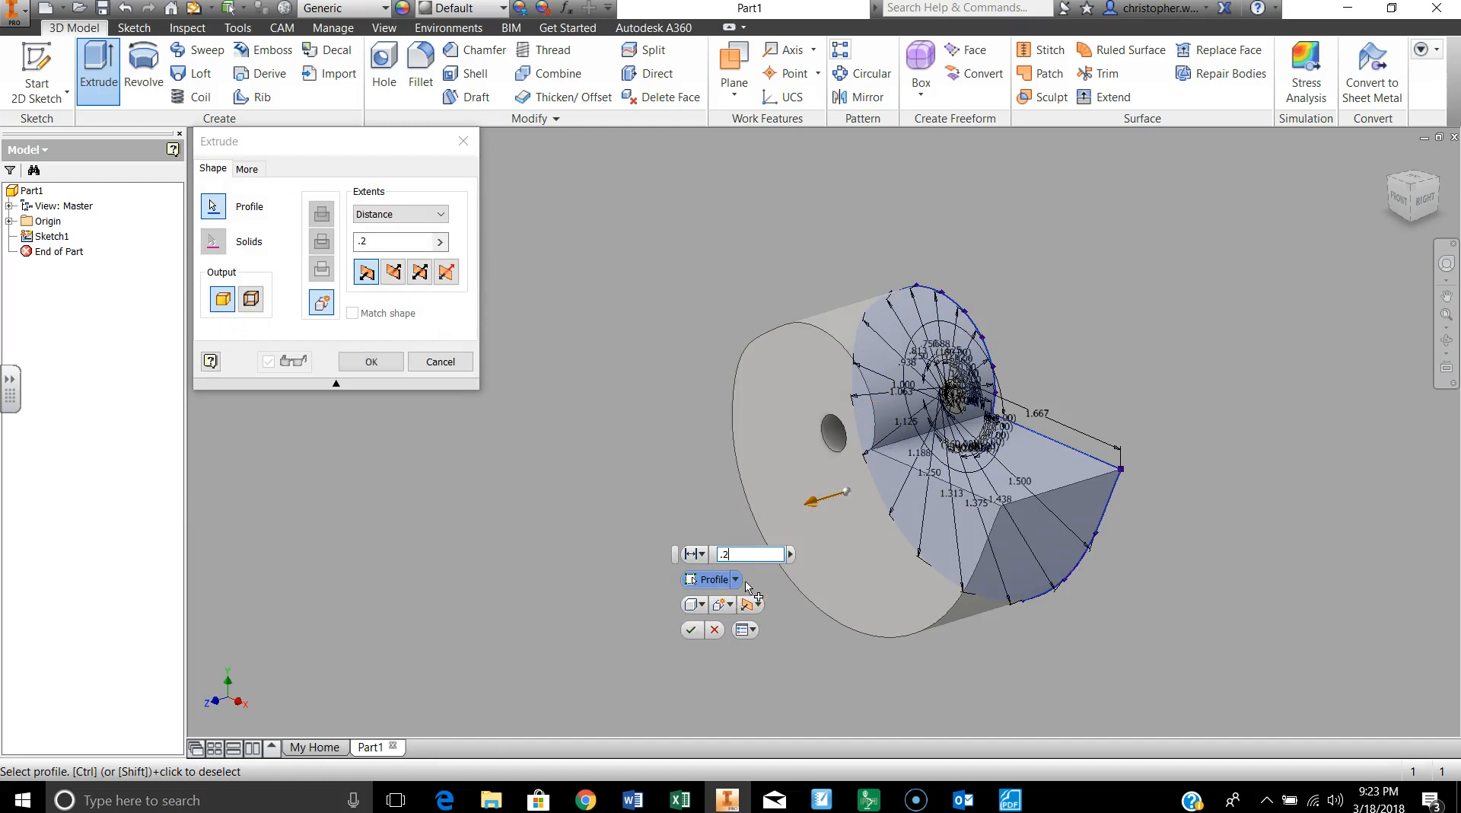
type("5")
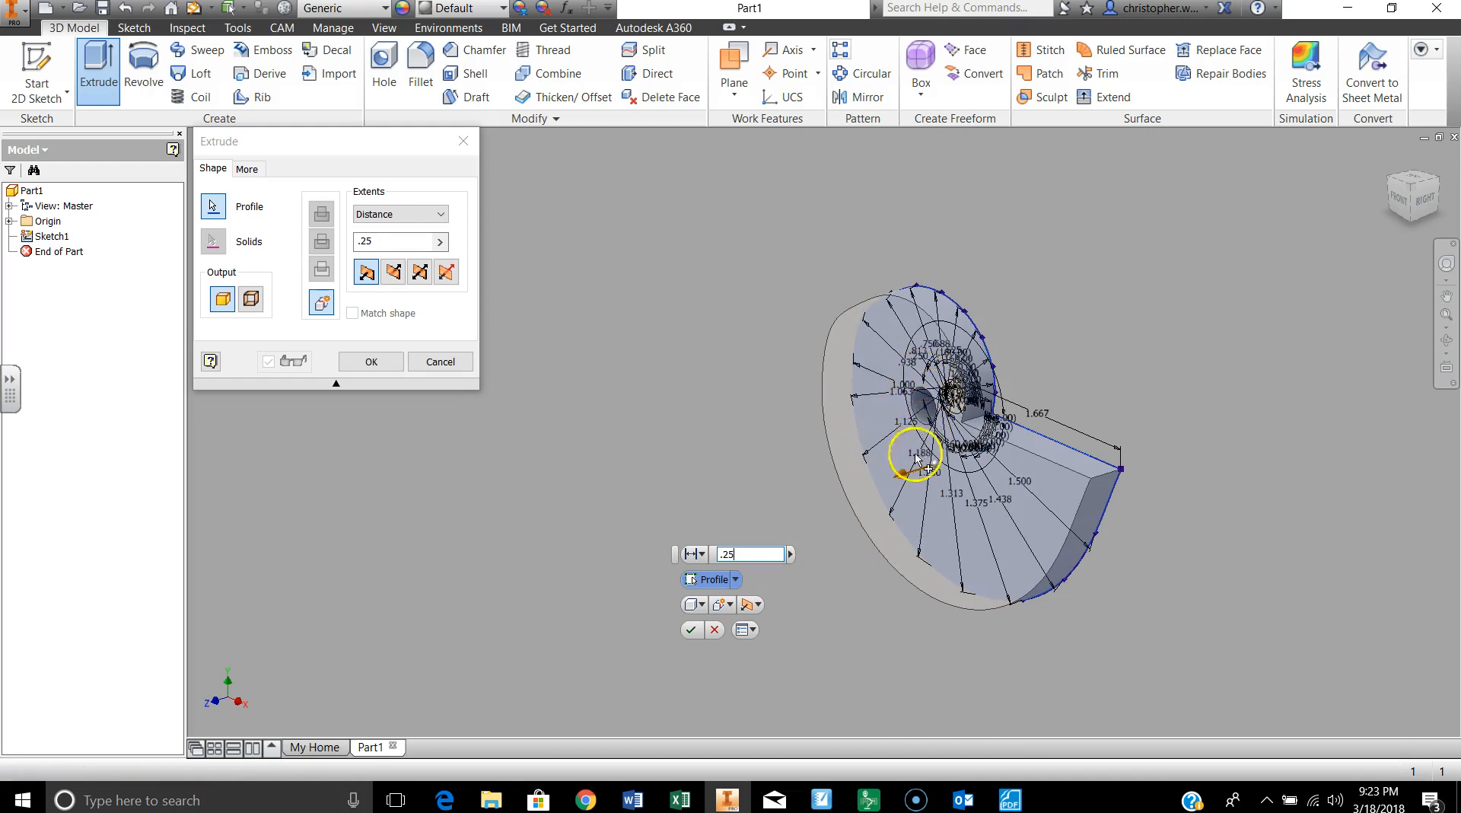
left_click(693, 633)
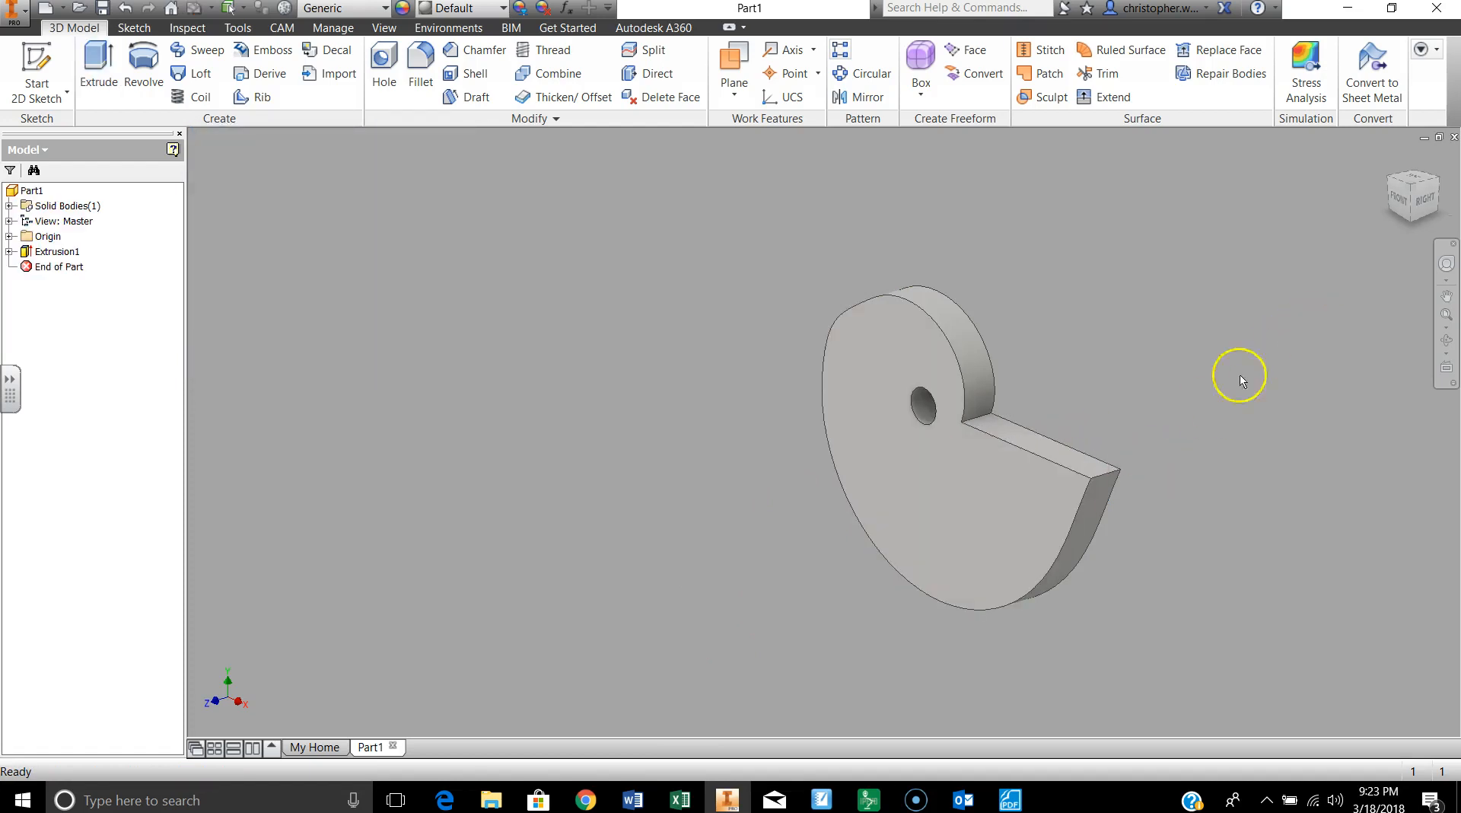
Step: View the extruded cam from the front
left_click(1400, 200)
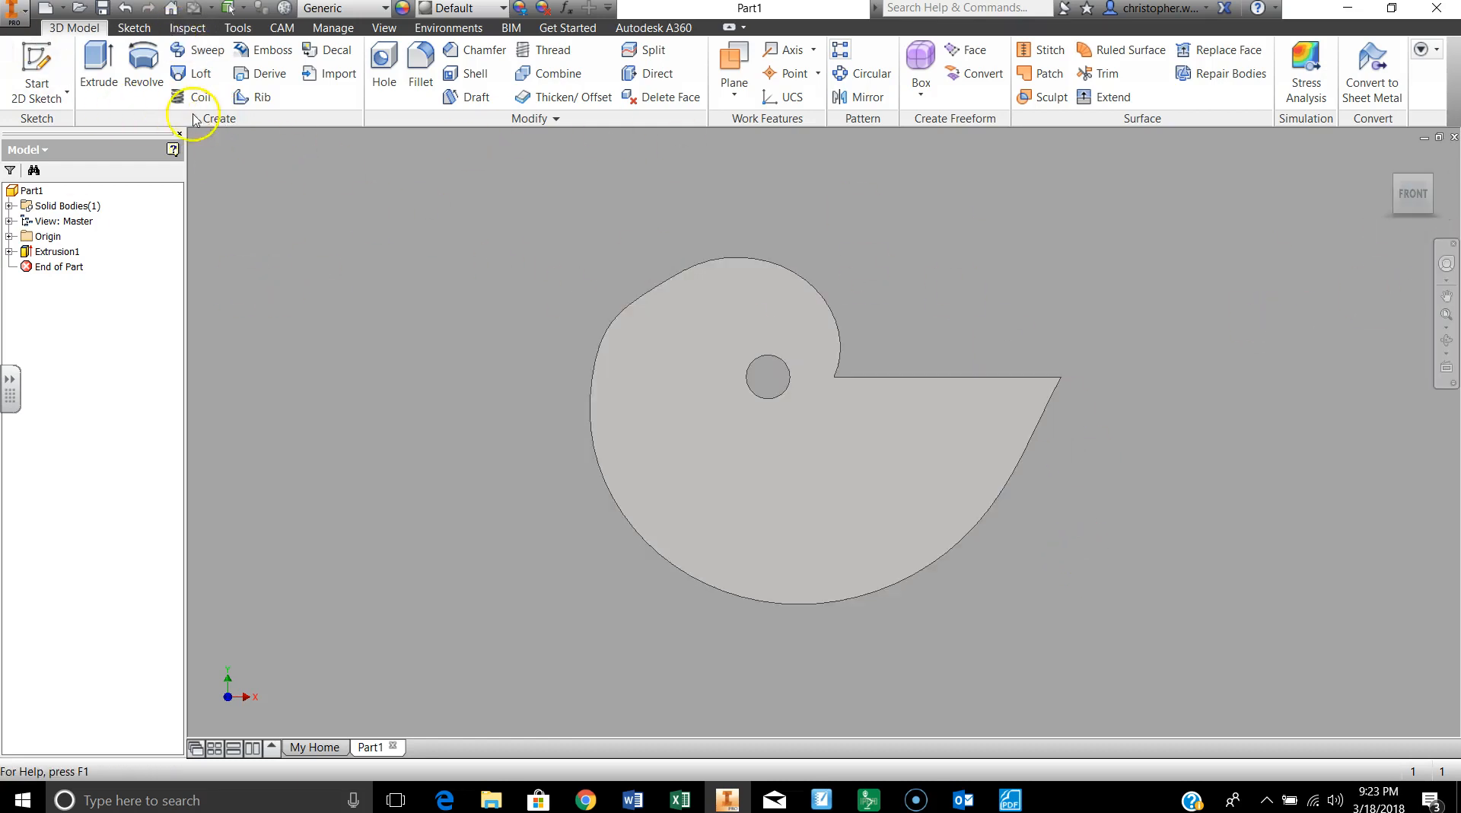
left_click(925, 806)
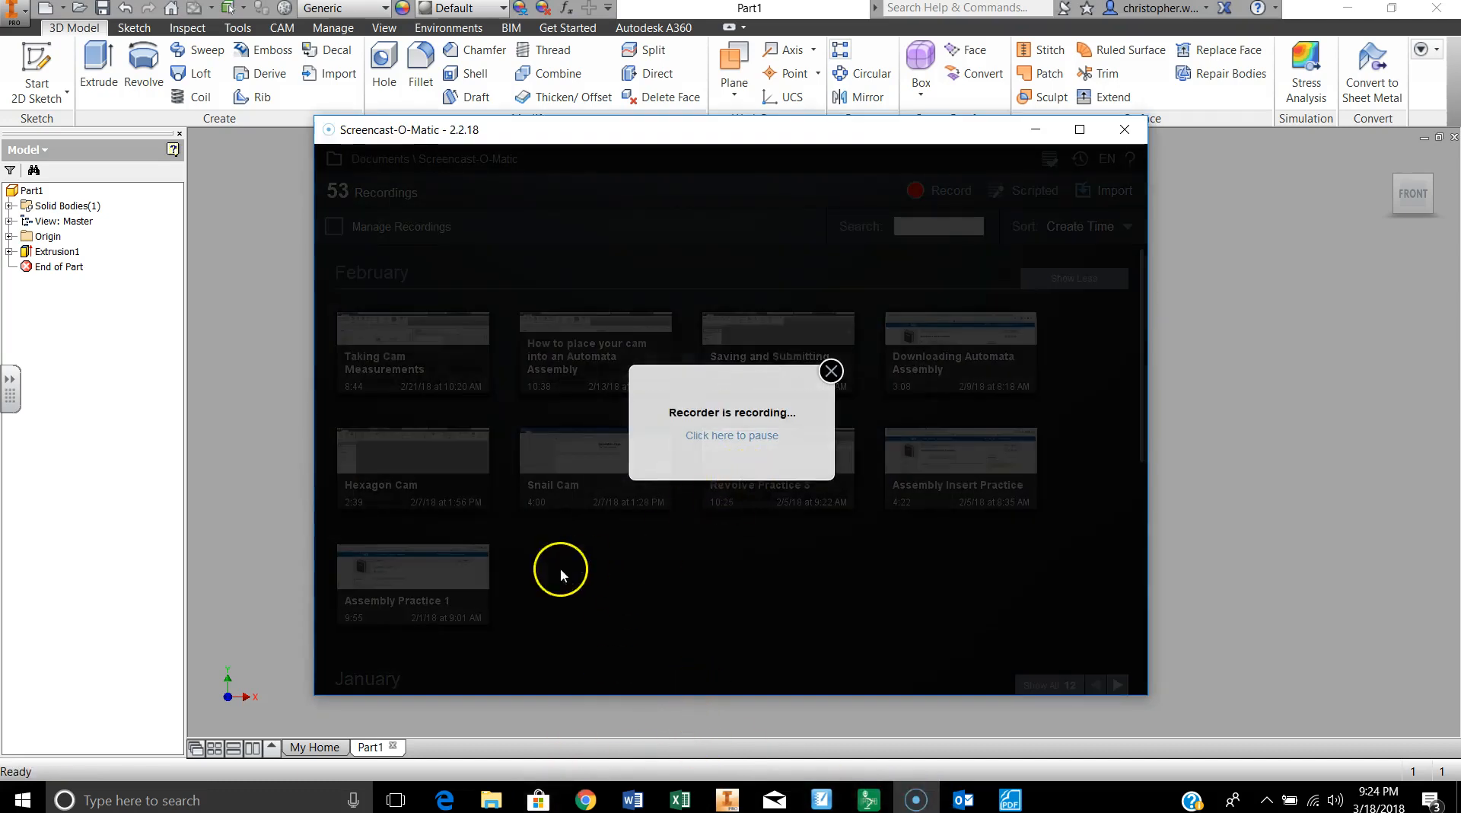